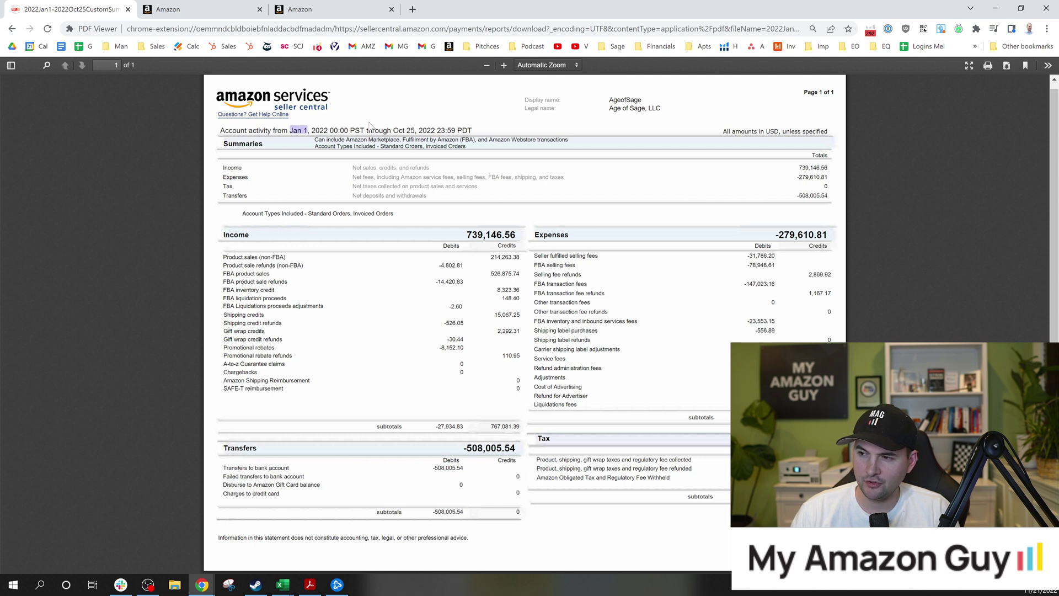
Highlight the end date of the activity period and the total income in the account activity report
left_click_drag(405, 130, 421, 131)
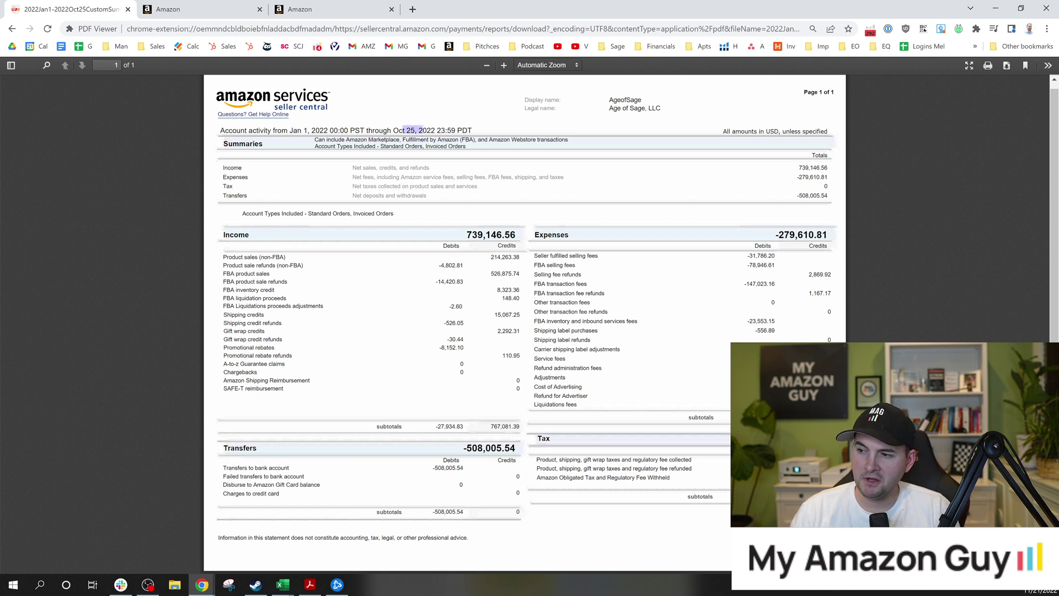
left_click_drag(467, 235, 483, 234)
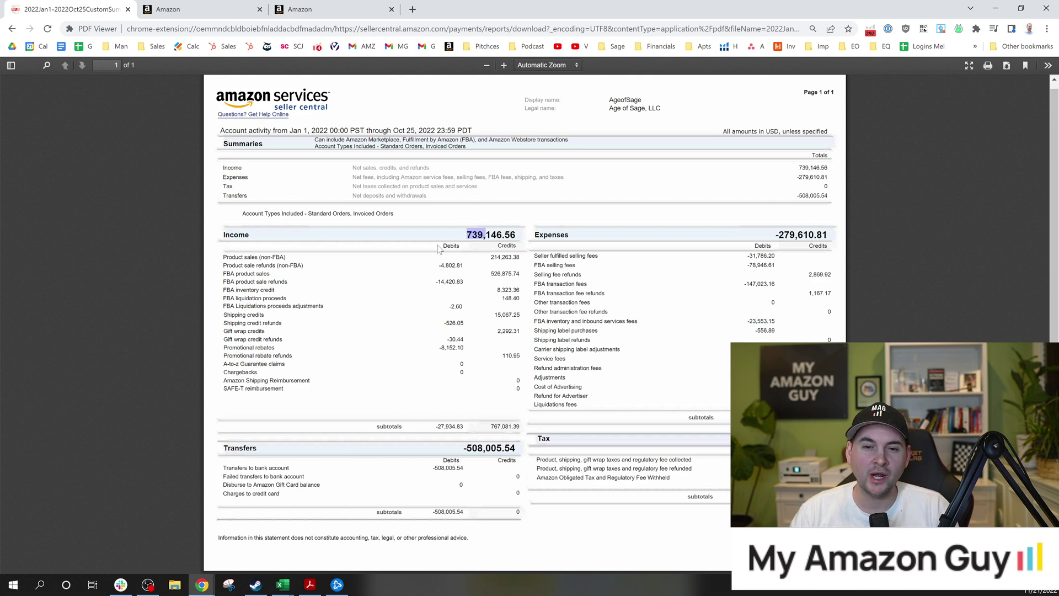
Open the Age of Sage storefront on amazon.com in a new browser tab and look through its home page products
left_click(413, 9)
type("amazon.com/")
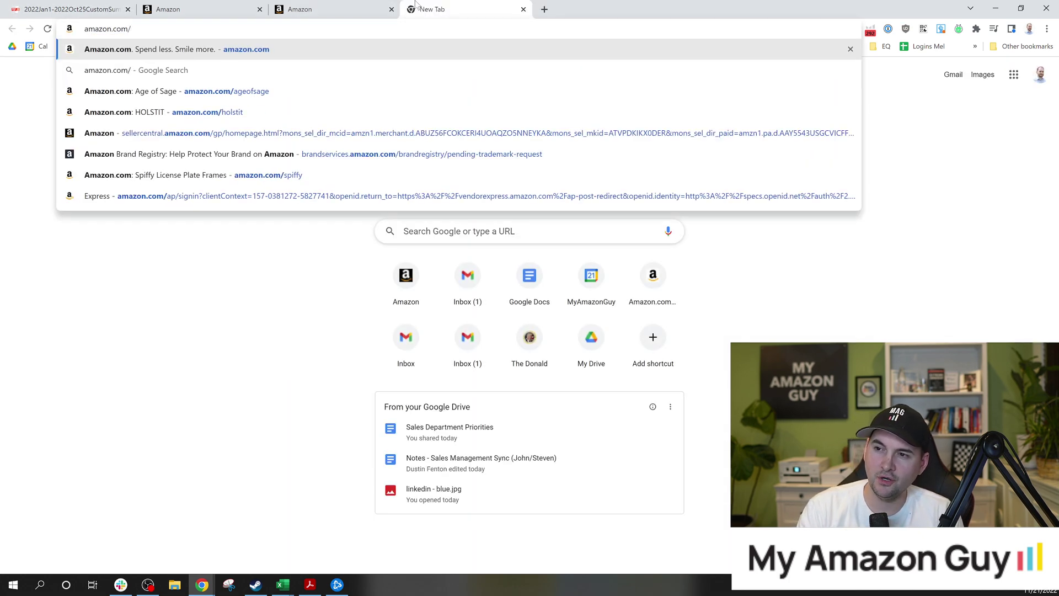
type("stores/pag")
key("Return")
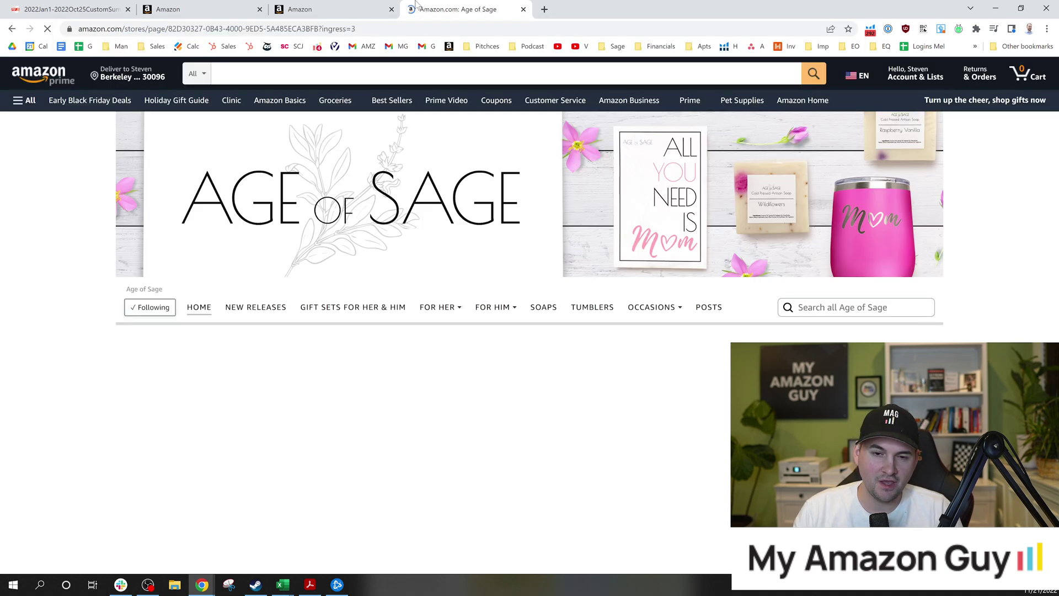
scroll(372, 103, "down", 1)
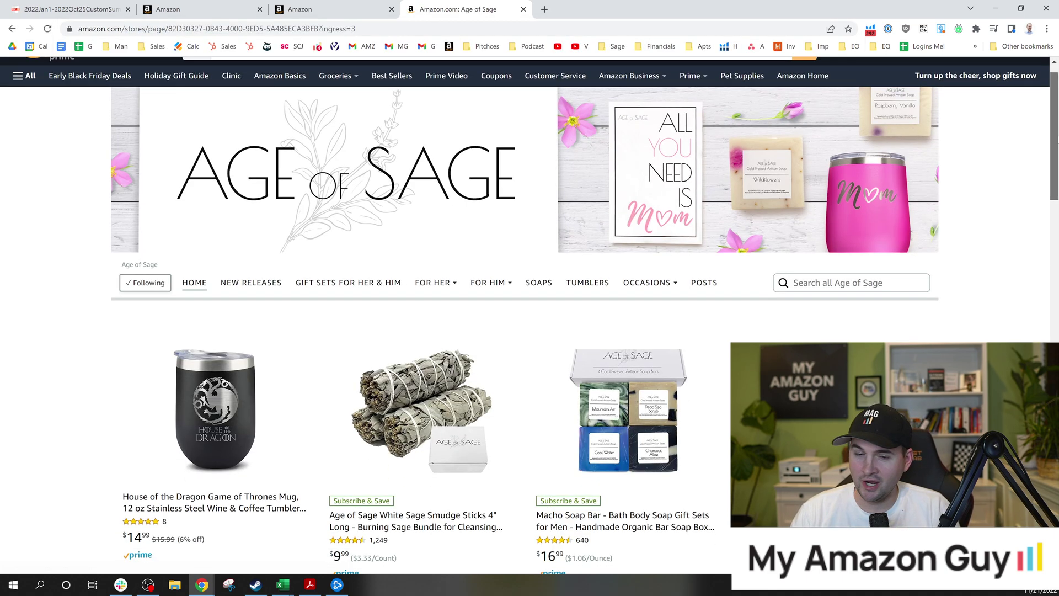
scroll(1048, 183, "down", 4)
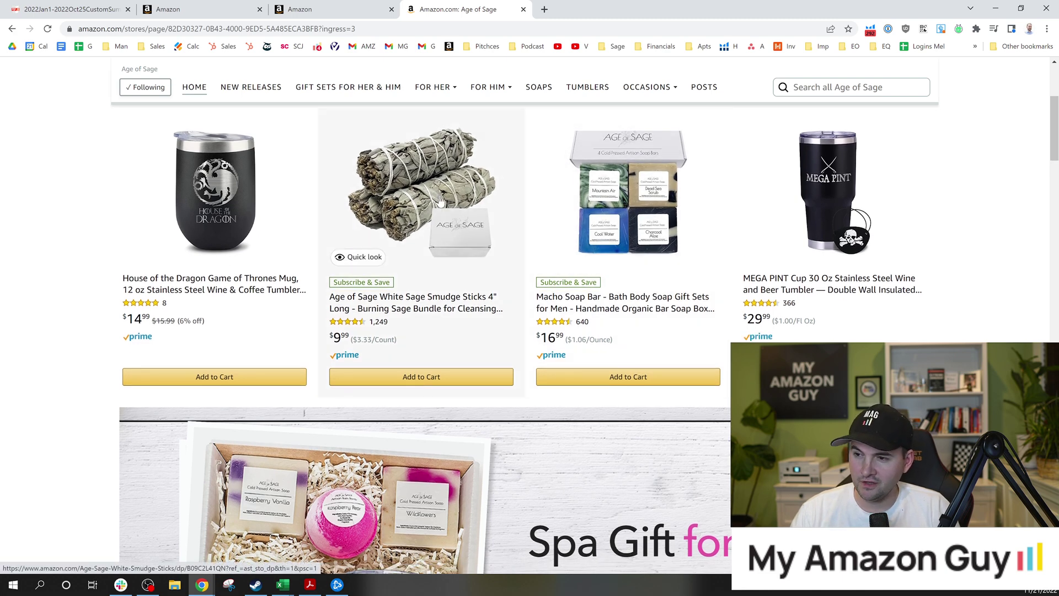
scroll(342, 265, "down", 6)
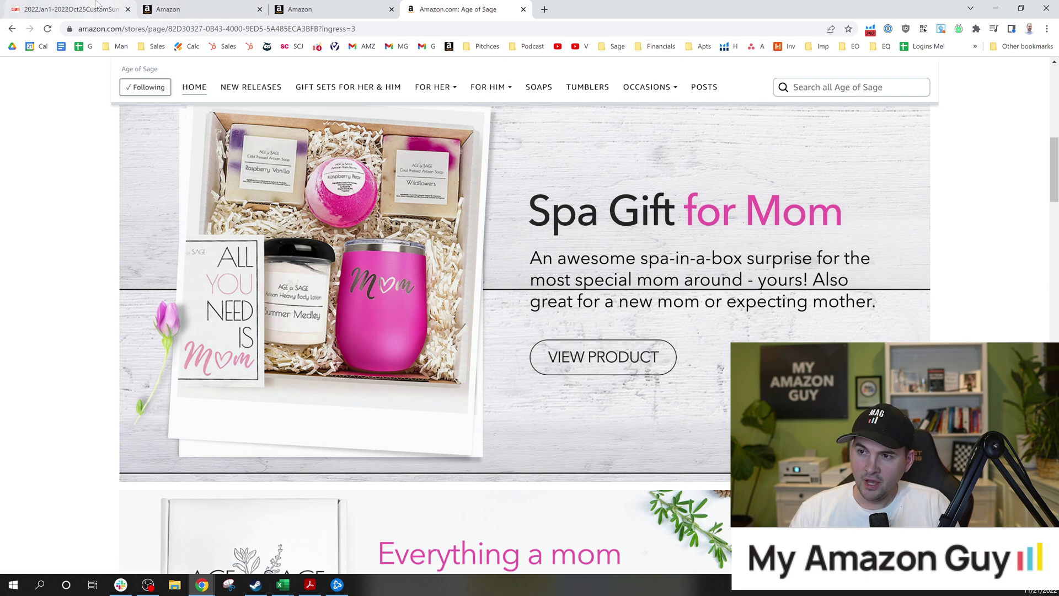
Switch to the Seller Central Payments Dashboard and check which entries the Reports section offers
left_click(97, 4)
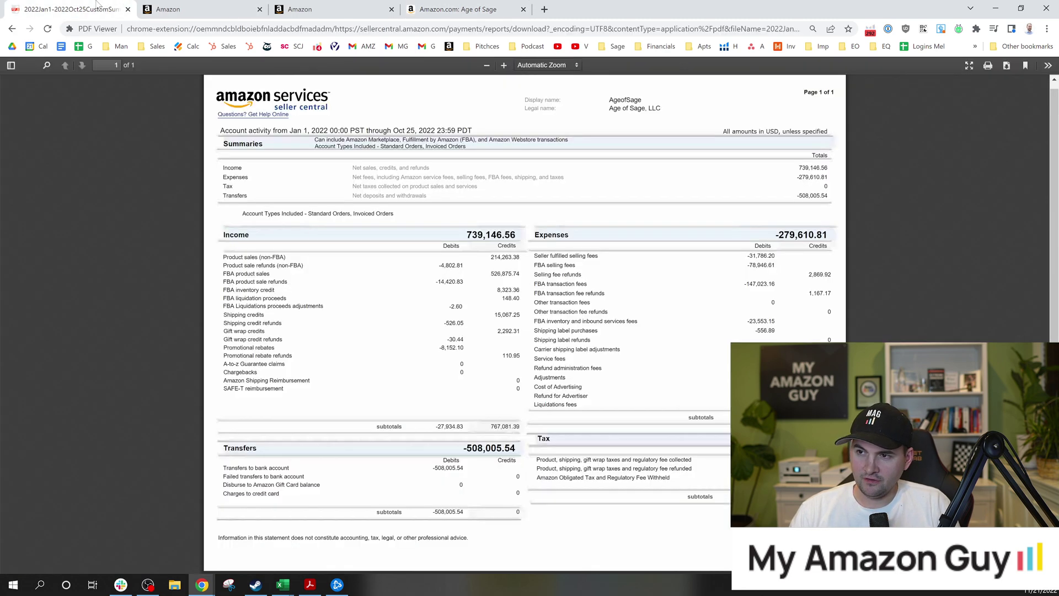
left_click(318, 9)
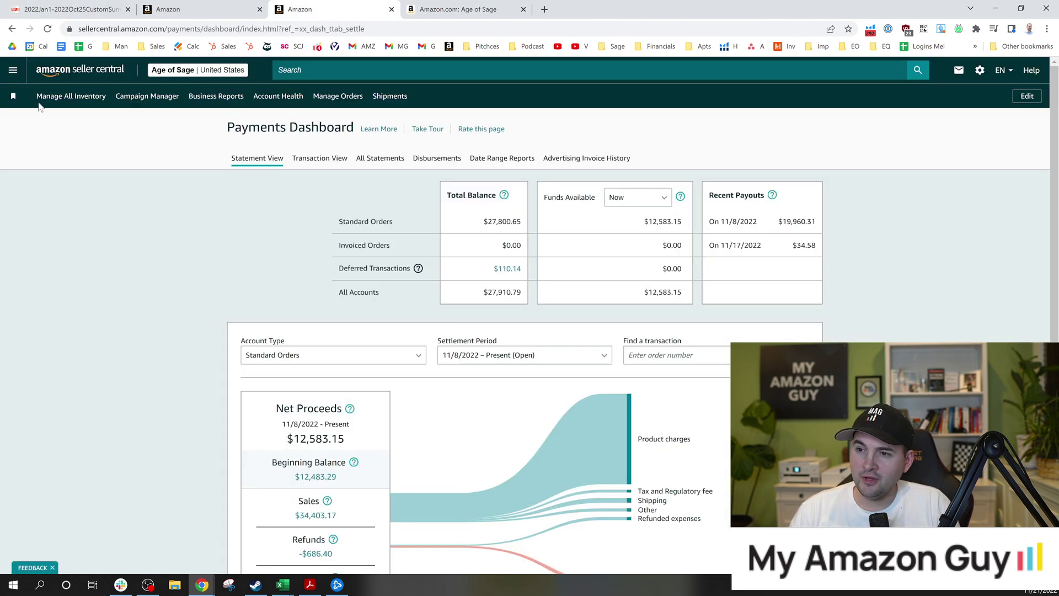
left_click(14, 71)
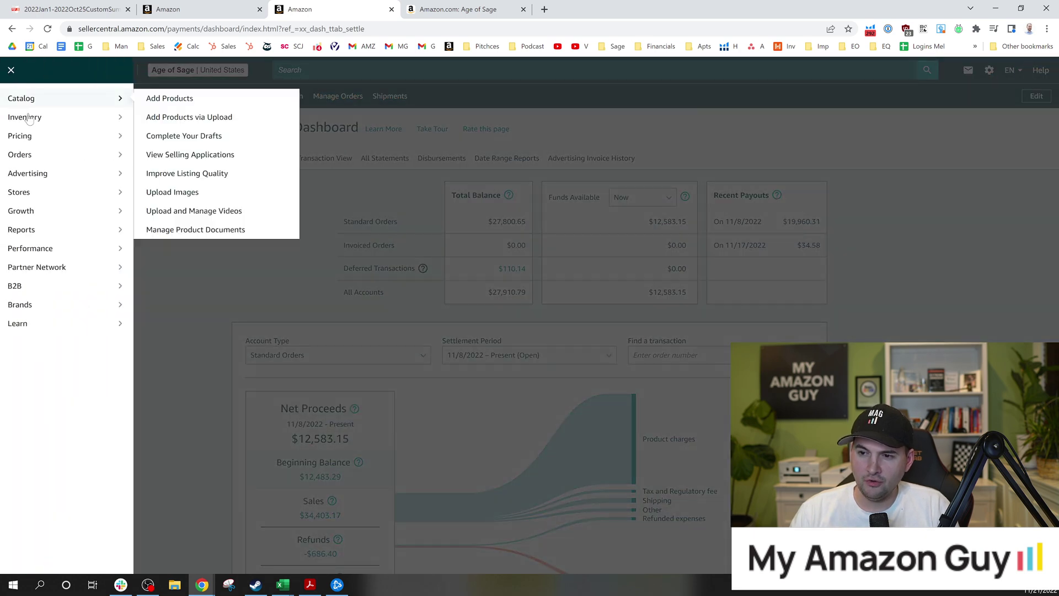
mouse_move(41, 255)
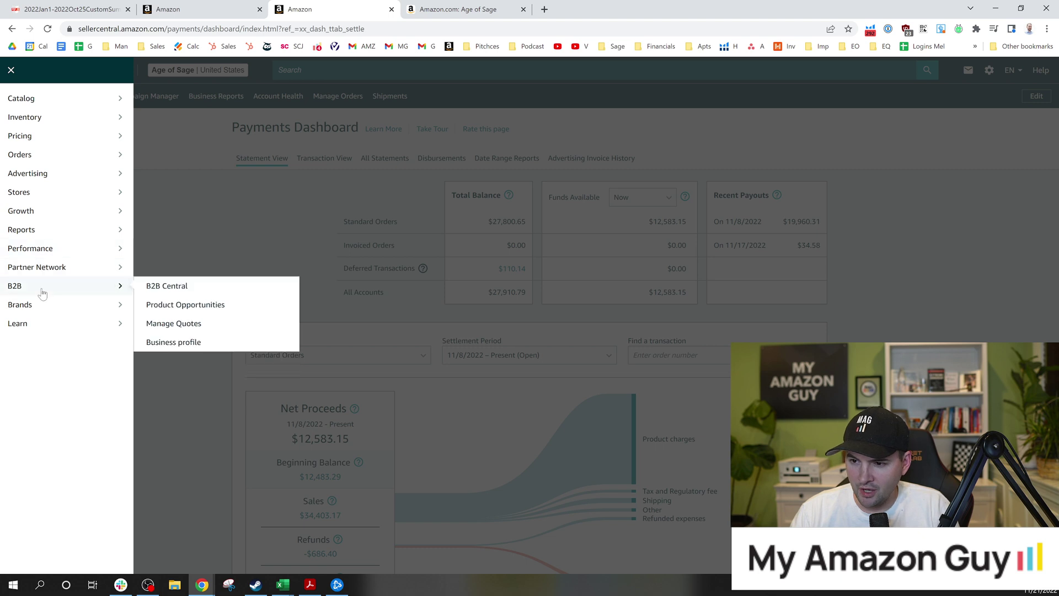
mouse_move(48, 232)
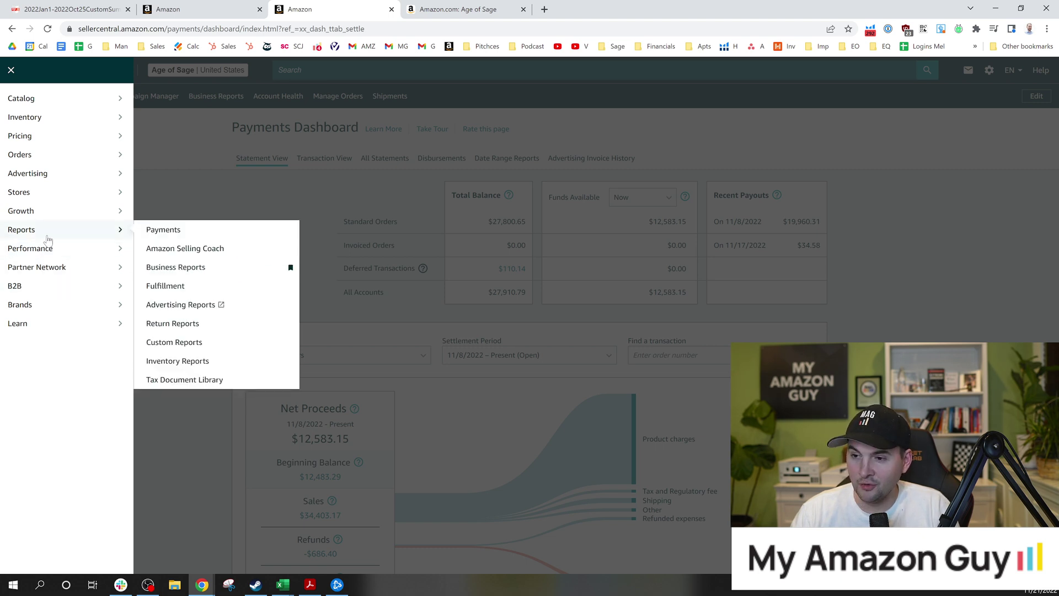
left_click(211, 186)
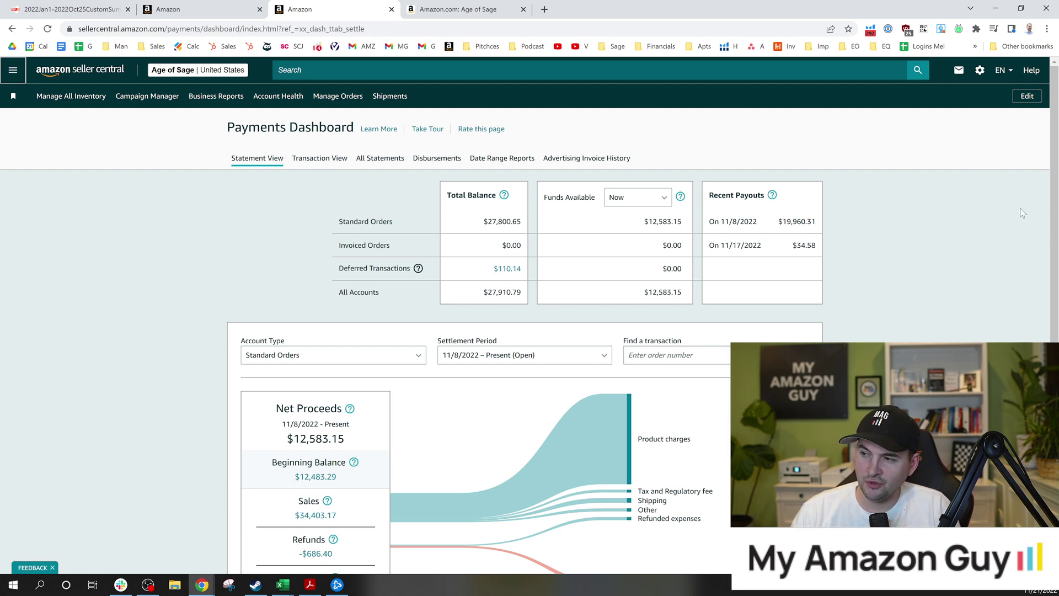
Open the Date Range Reports page from the Payments Dashboard
scroll(872, 192, "down", 1)
scroll(873, 192, "up", 1)
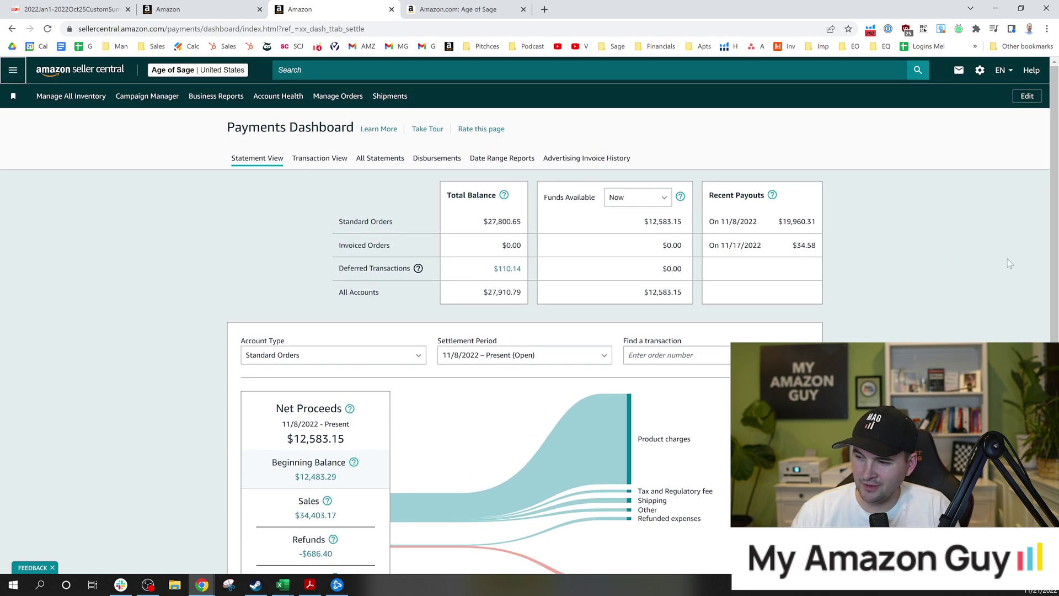
scroll(1010, 263, "down", 3)
scroll(398, 146, "up", 2)
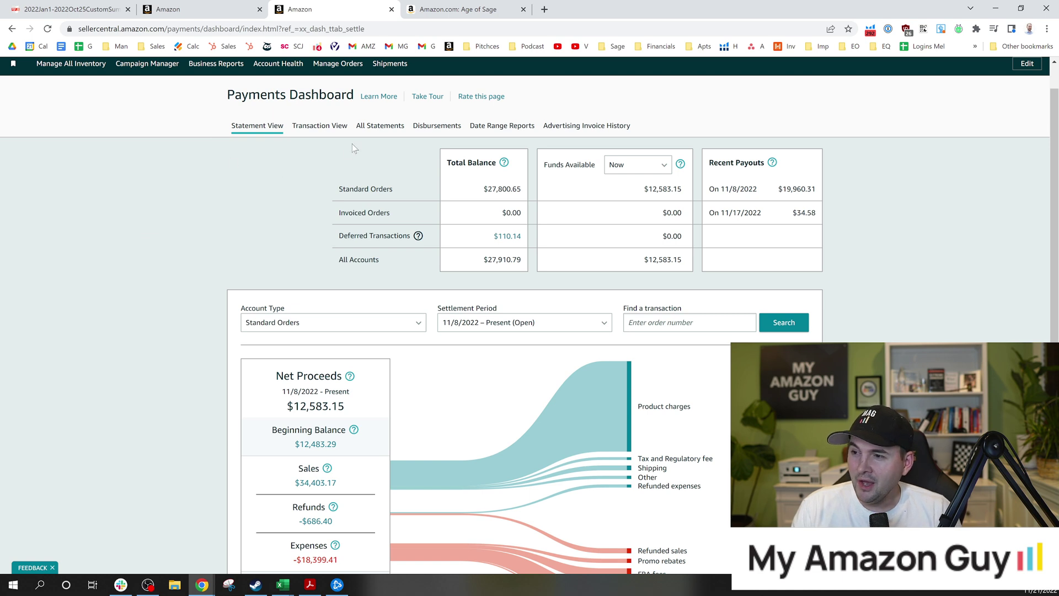
left_click(511, 127)
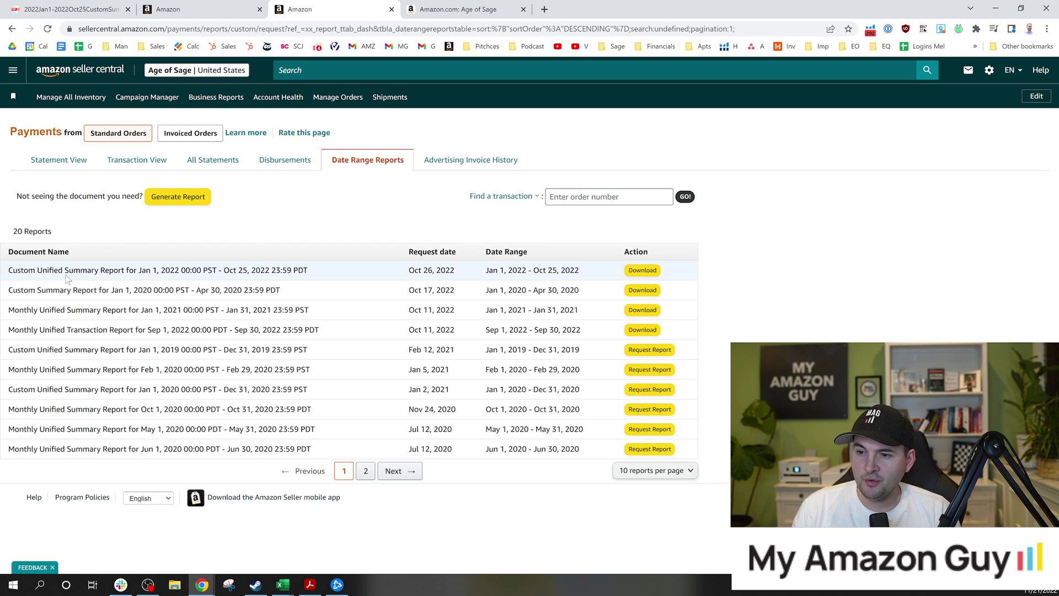
left_click(182, 198)
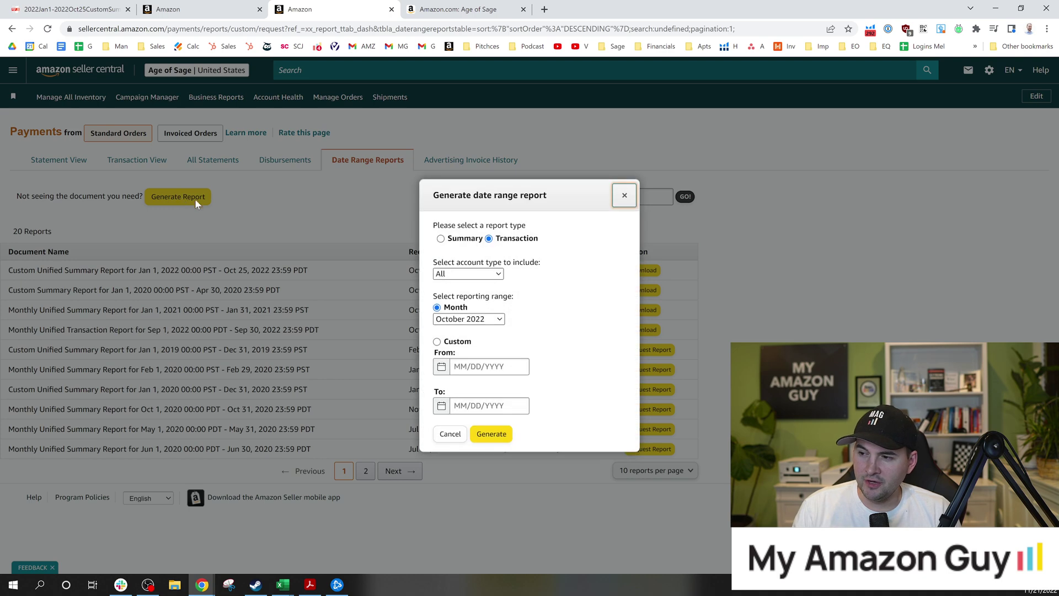
left_click(466, 241)
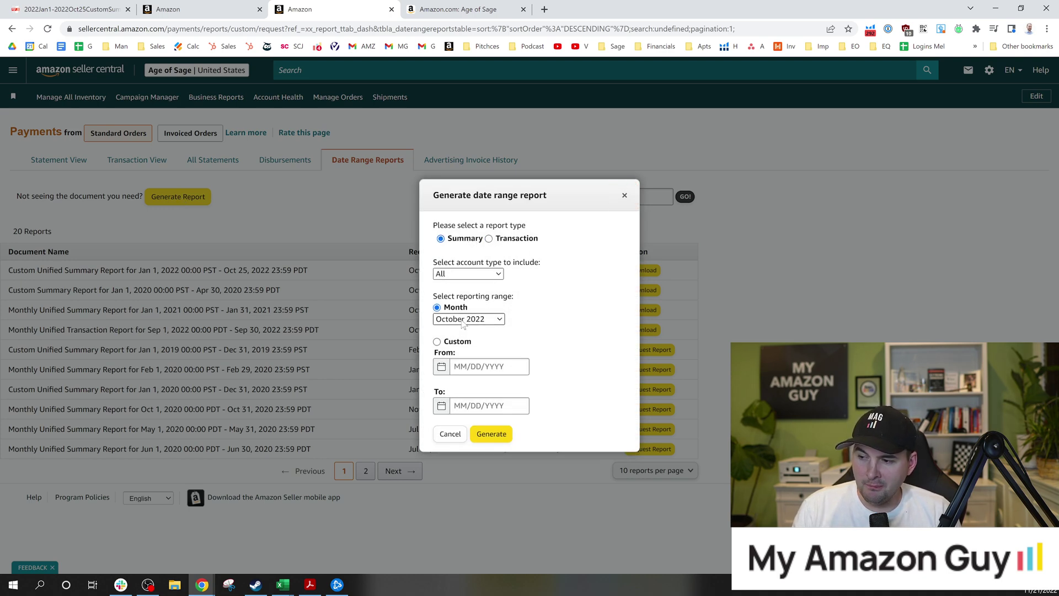
left_click(455, 343)
left_click(478, 363)
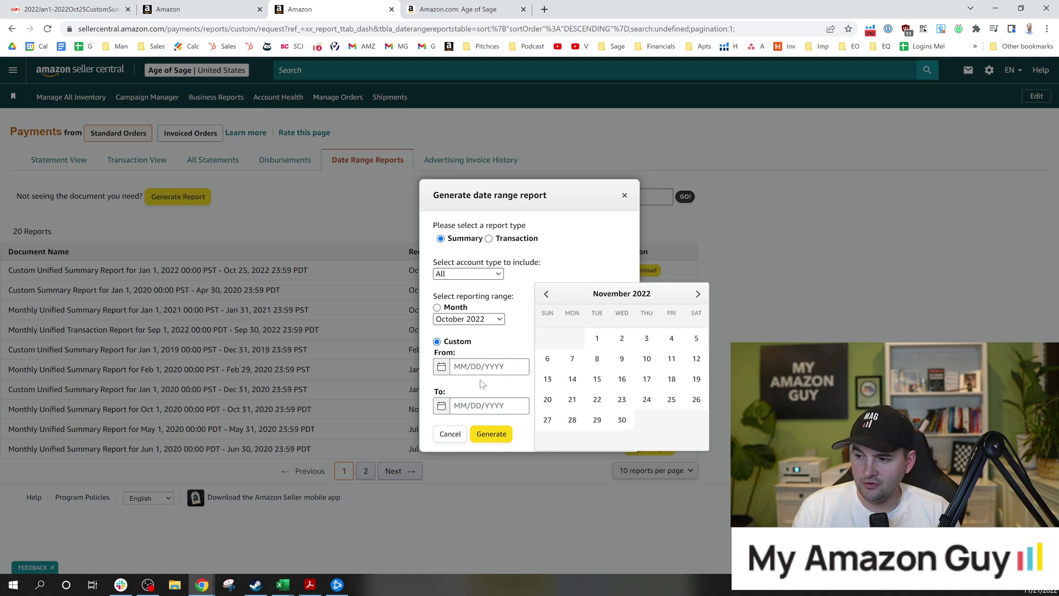
left_click(624, 195)
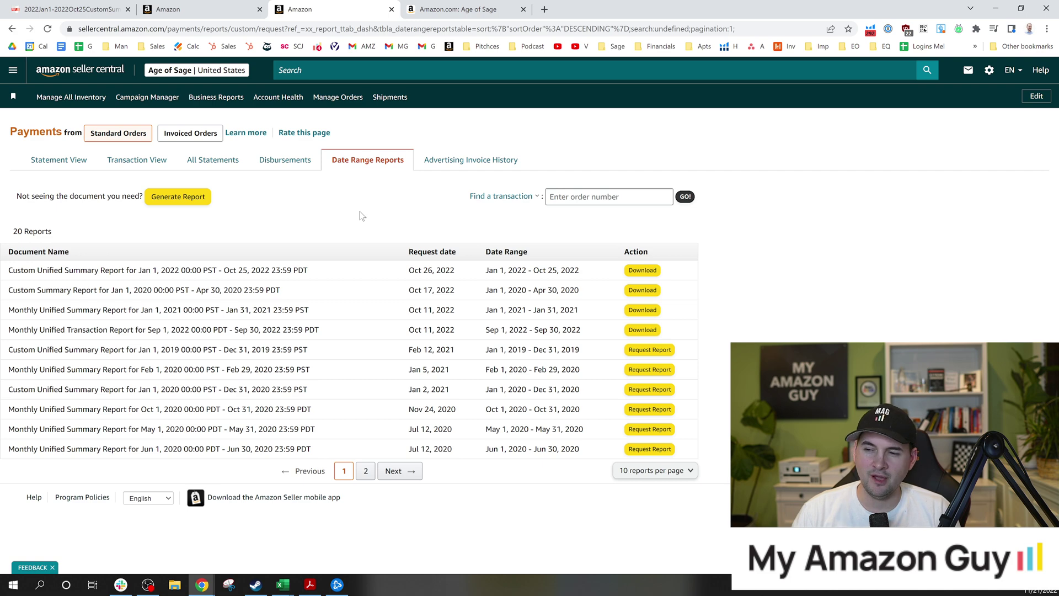
Return to the 2022 summary report PDF, enlarge it to 190%, and examine the Income and Expenses sections
left_click(83, 9)
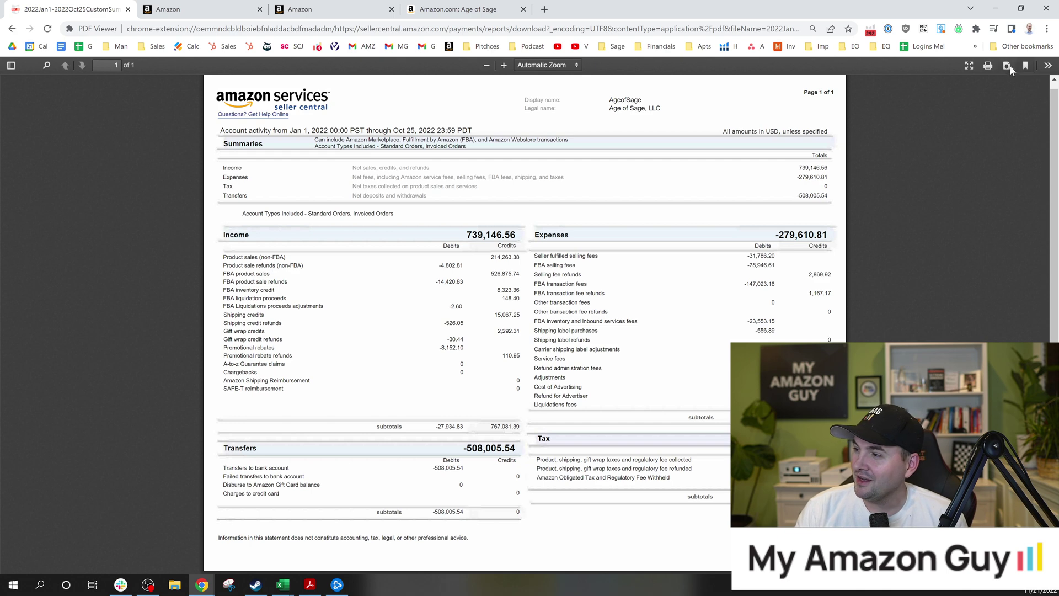
scroll(558, 250, "up", 5)
scroll(552, 320, "up", 3)
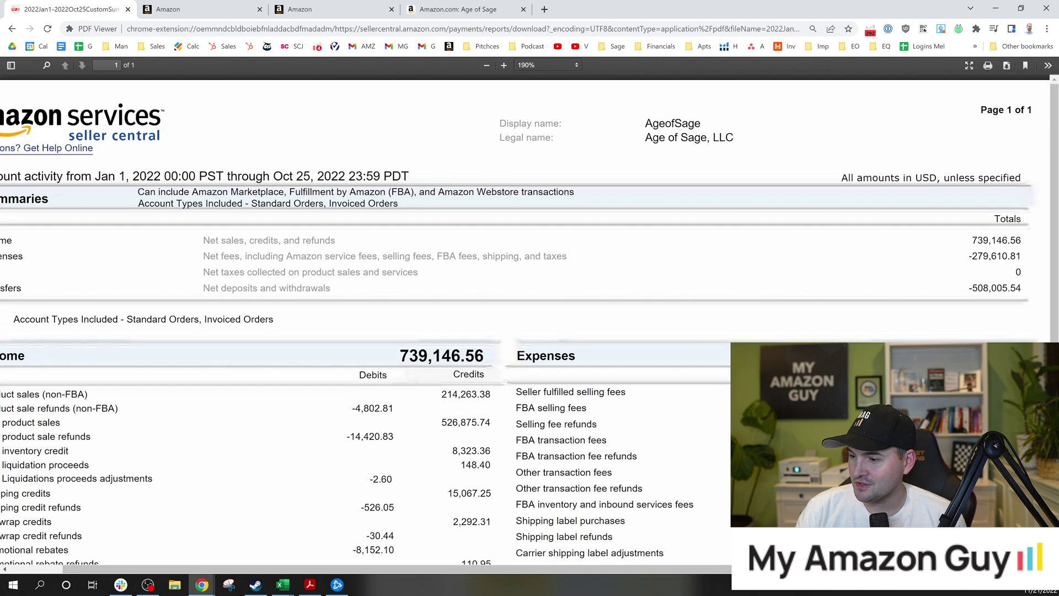
left_click_drag(551, 568, 302, 558)
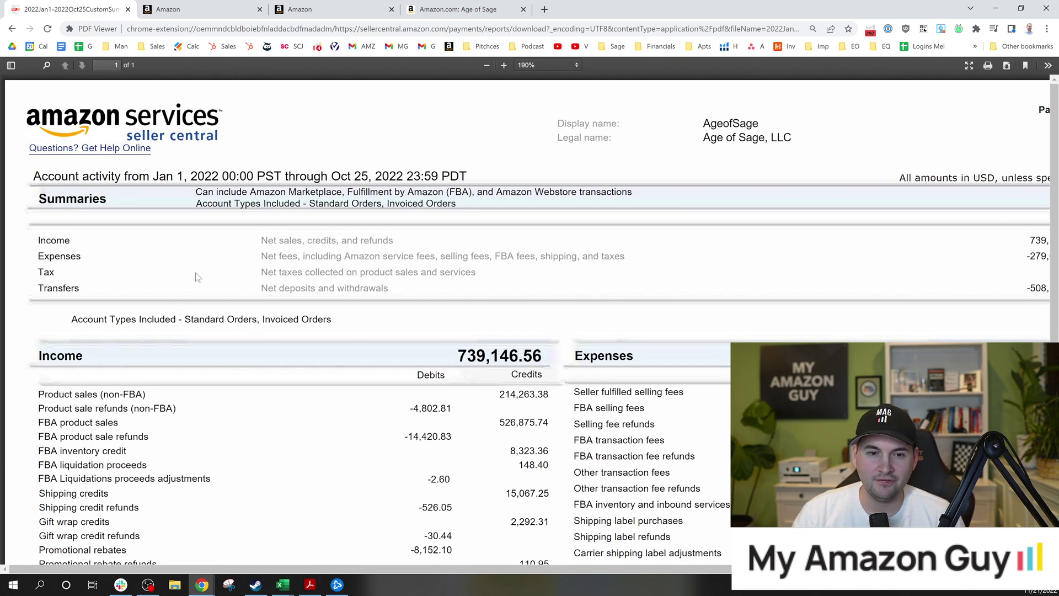
scroll(322, 304, "down", 2)
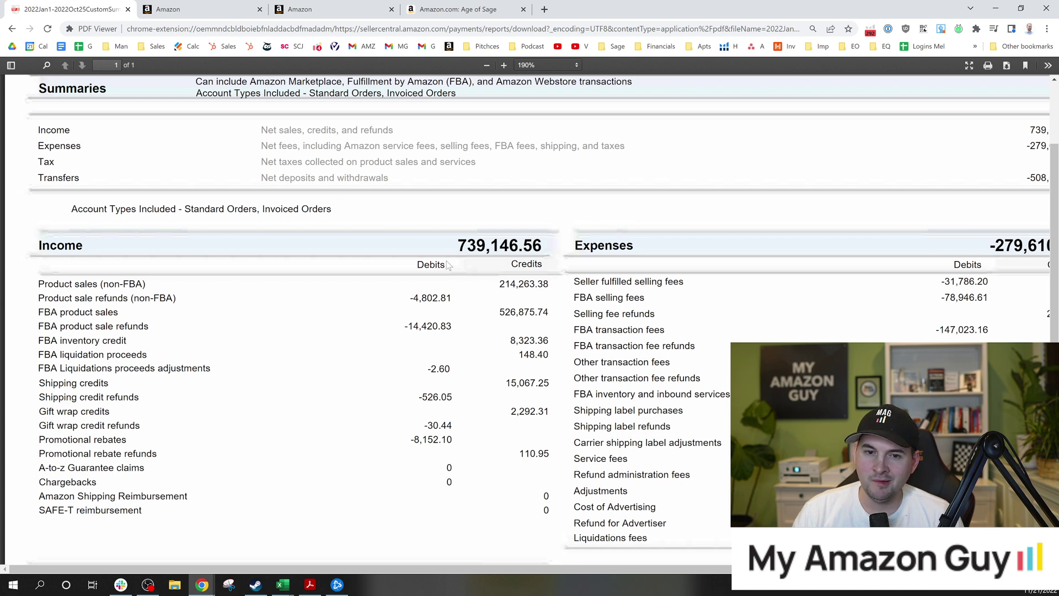
scroll(706, 572, "right", 3)
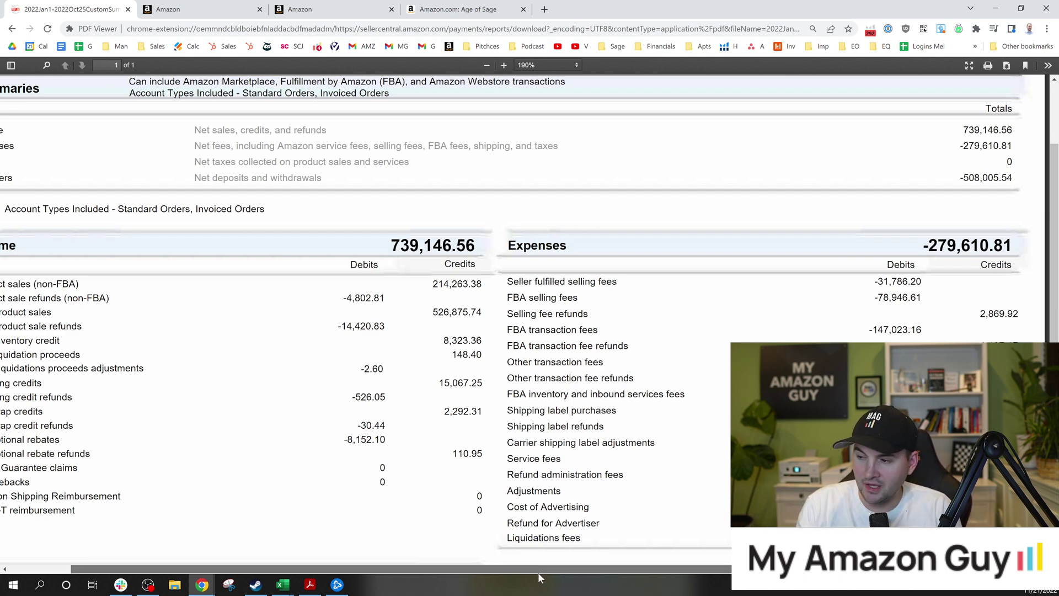
Highlight the total amount in the report's Income heading, then clear the selection
left_click_drag(533, 569, 428, 569)
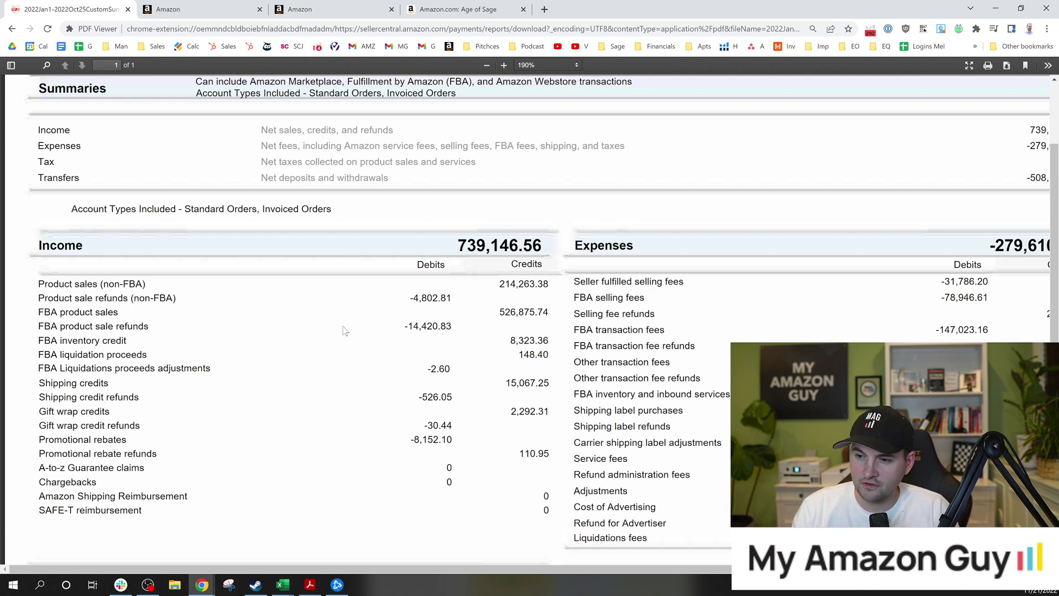
left_click_drag(458, 246, 533, 249)
left_click(356, 348)
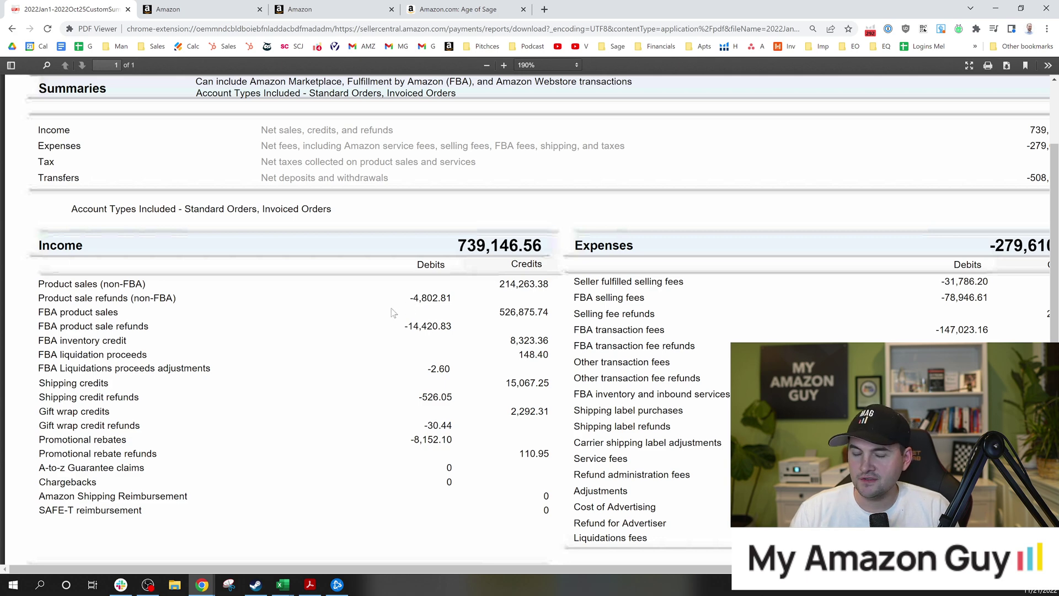
Highlight the FBA product sale refunds line and its debit amount in the Income section
scroll(386, 331, "down", 1)
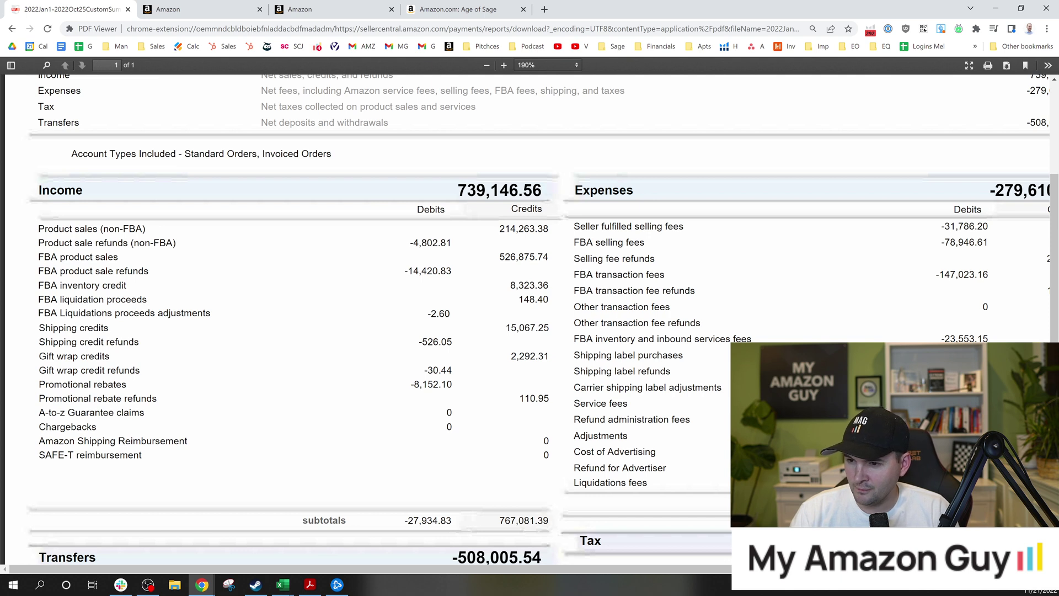
left_click_drag(148, 271, 320, 259)
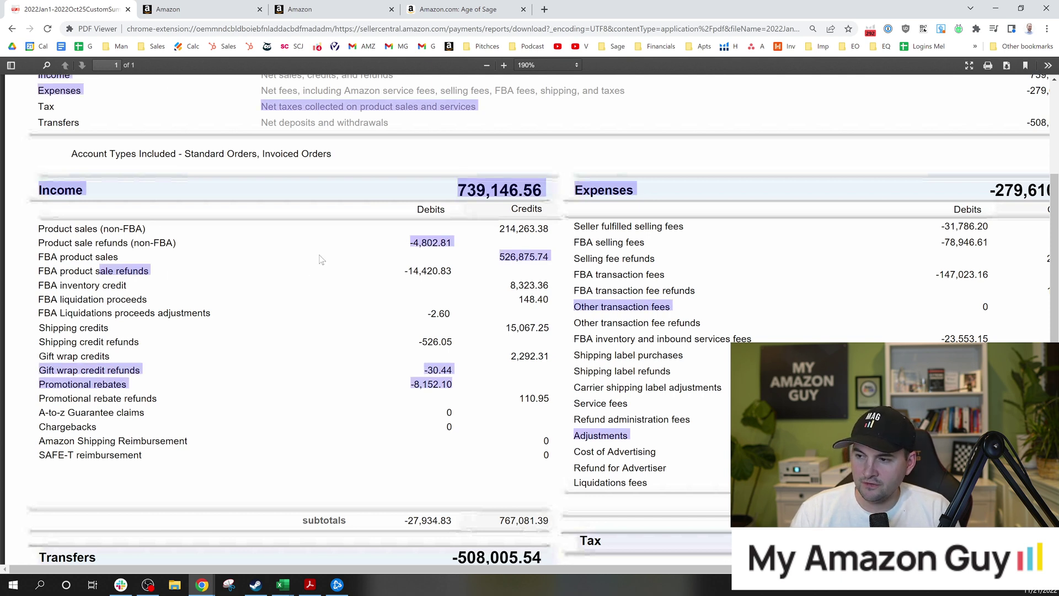
left_click(388, 267)
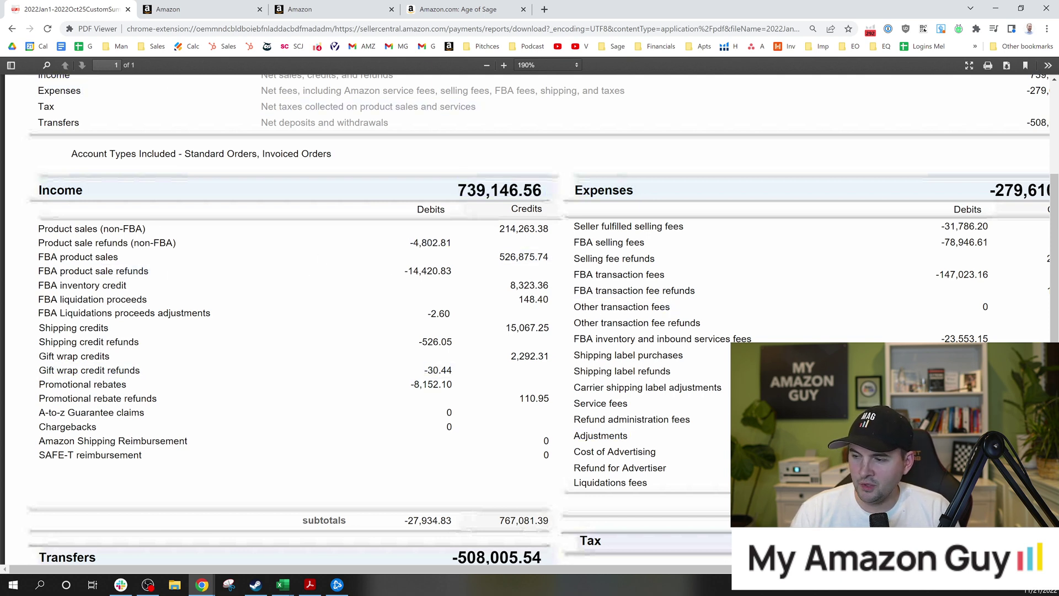
left_click_drag(411, 267, 452, 271)
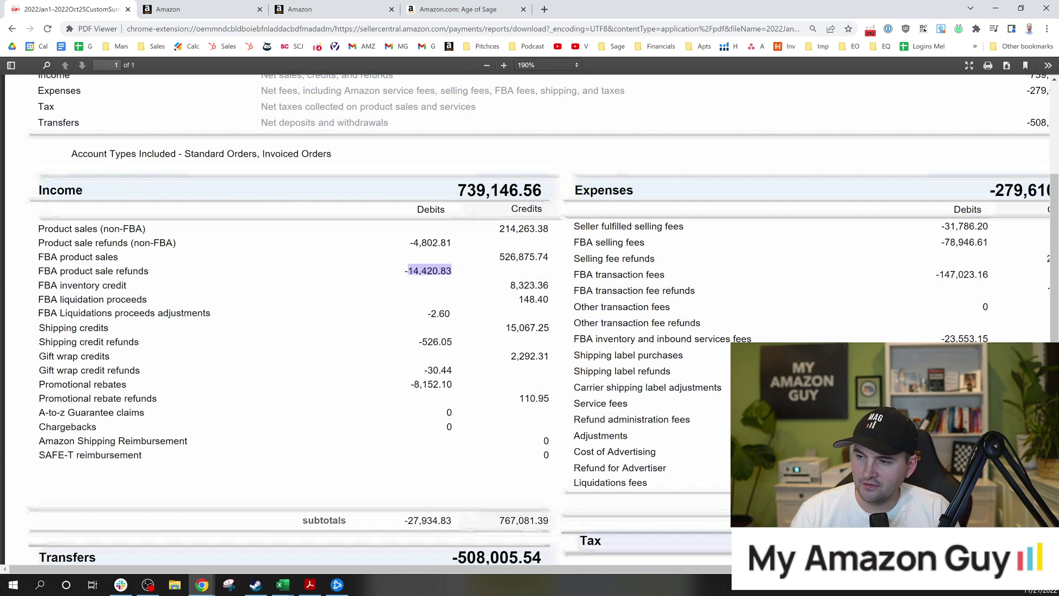
left_click(450, 254)
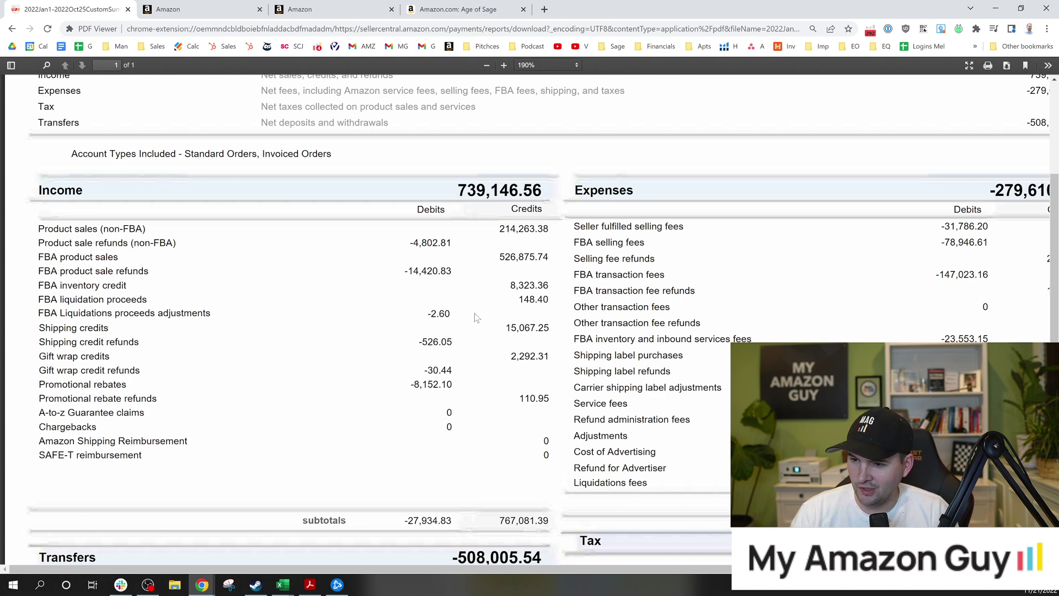
Highlight the shipping credits amount and the shipping credit refunds amount in the Income section
key("ctrl+a")
left_click(456, 315)
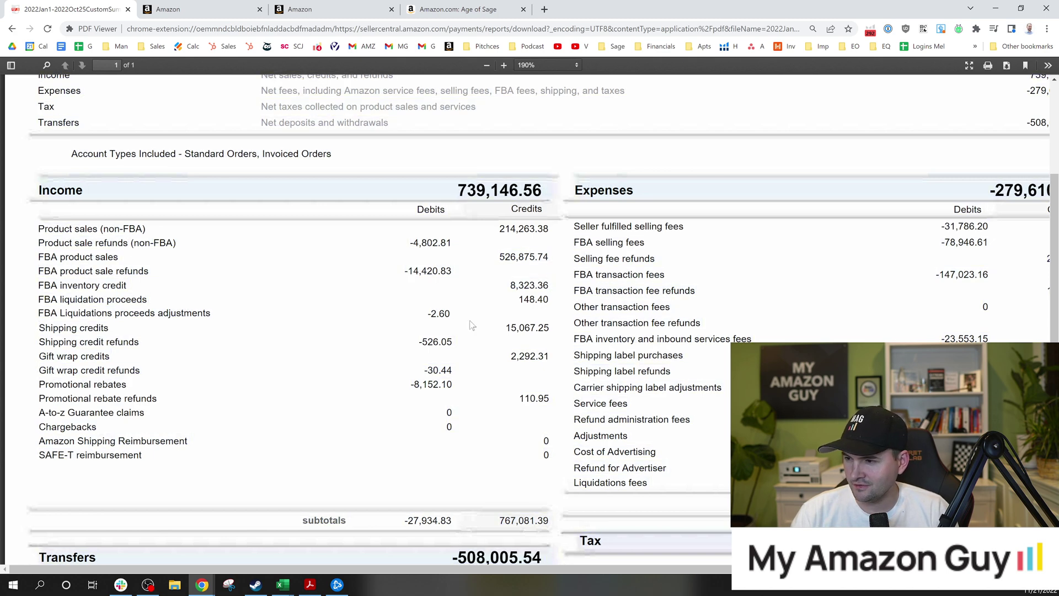
left_click_drag(510, 328, 553, 329)
left_click(553, 329)
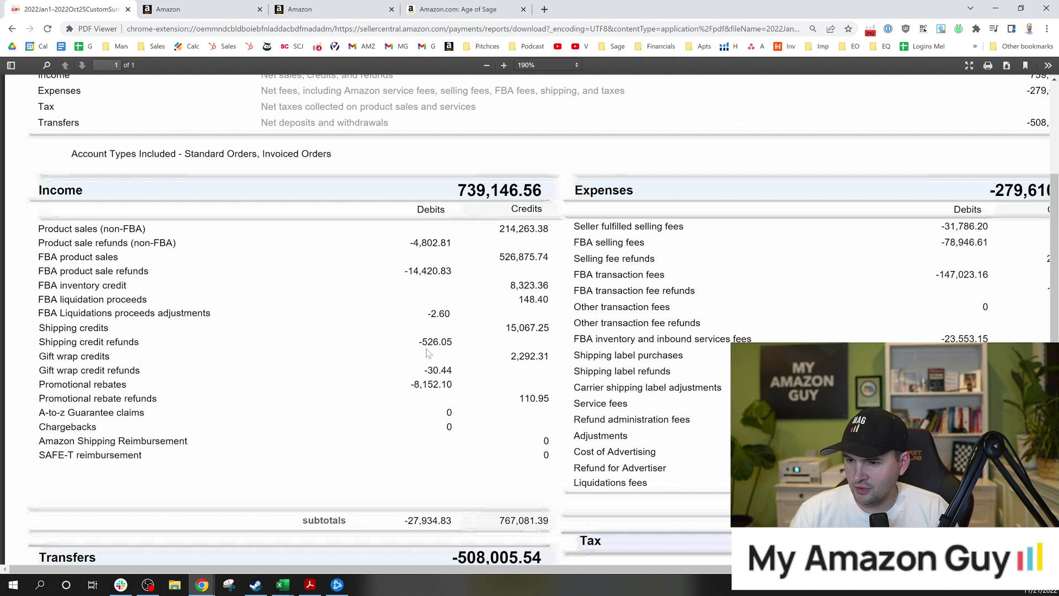
left_click_drag(453, 341, 423, 341)
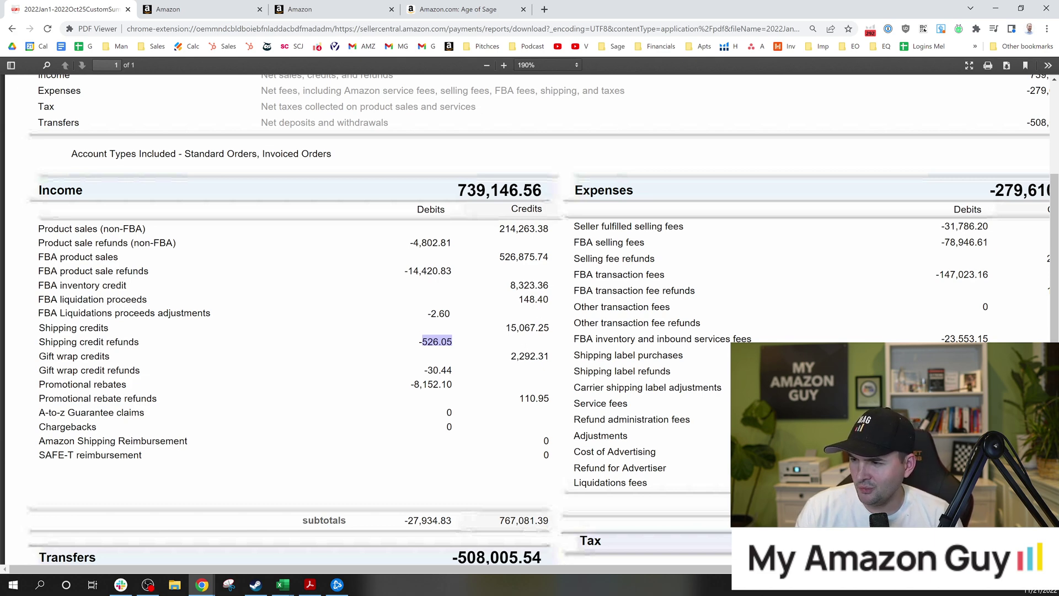
Highlight the gift wrap credits amount and the promotional rebate lines in the Income section, and clear the selection
mouse_move(512, 360)
left_mouse_down()
mouse_move(552, 363)
mouse_move(512, 356)
left_mouse_up()
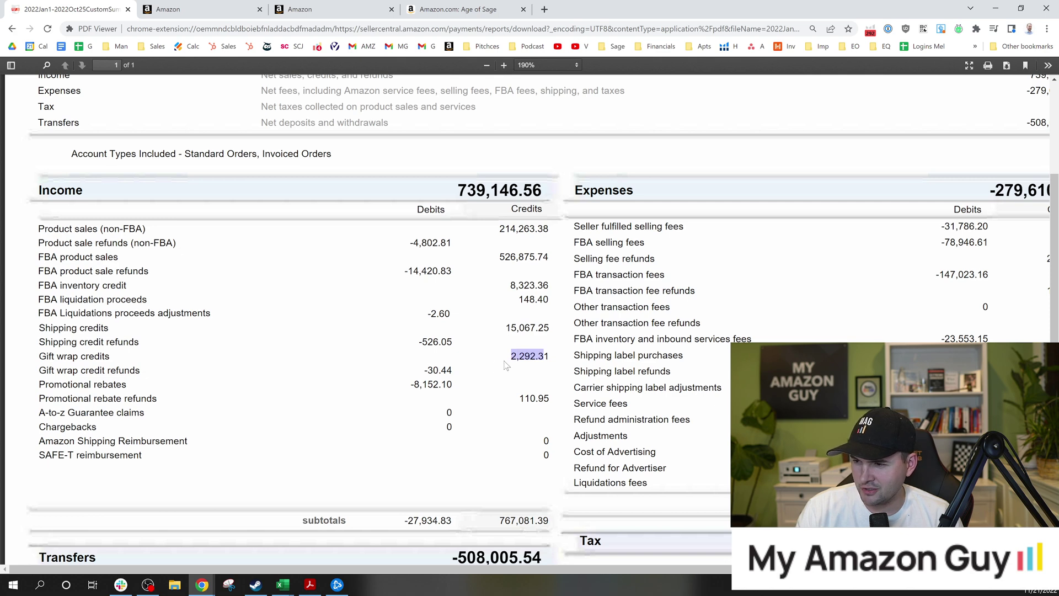
left_click_drag(454, 386, 452, 386)
left_click(453, 386)
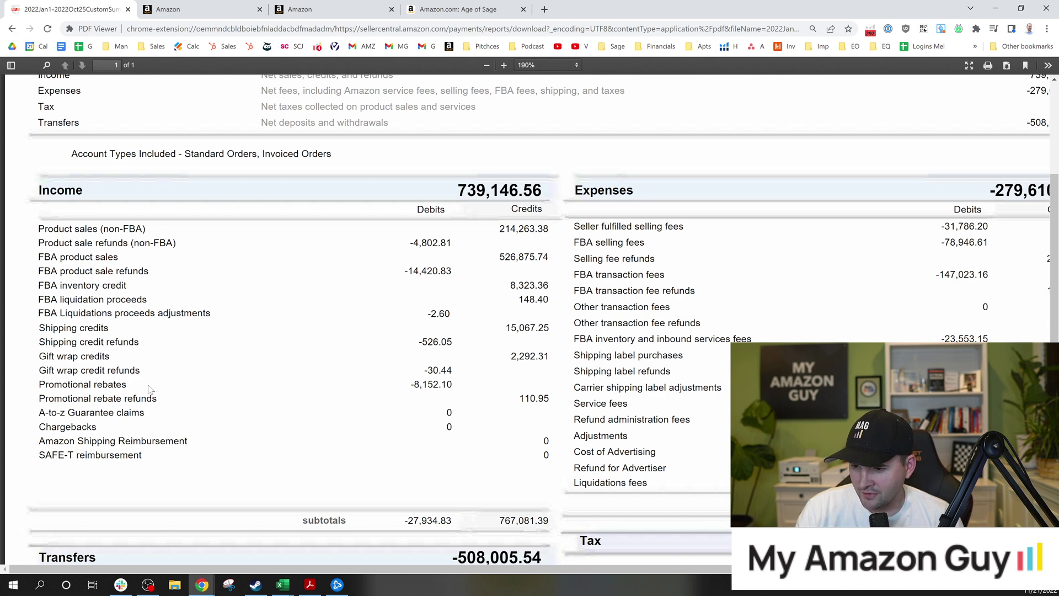
key("ctrl+a")
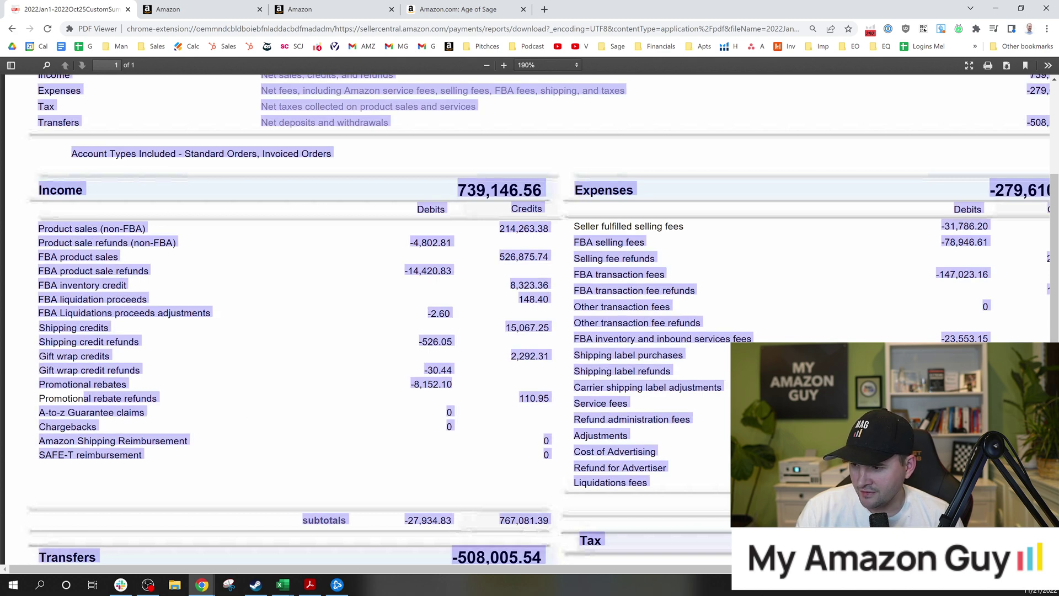
left_click(163, 401)
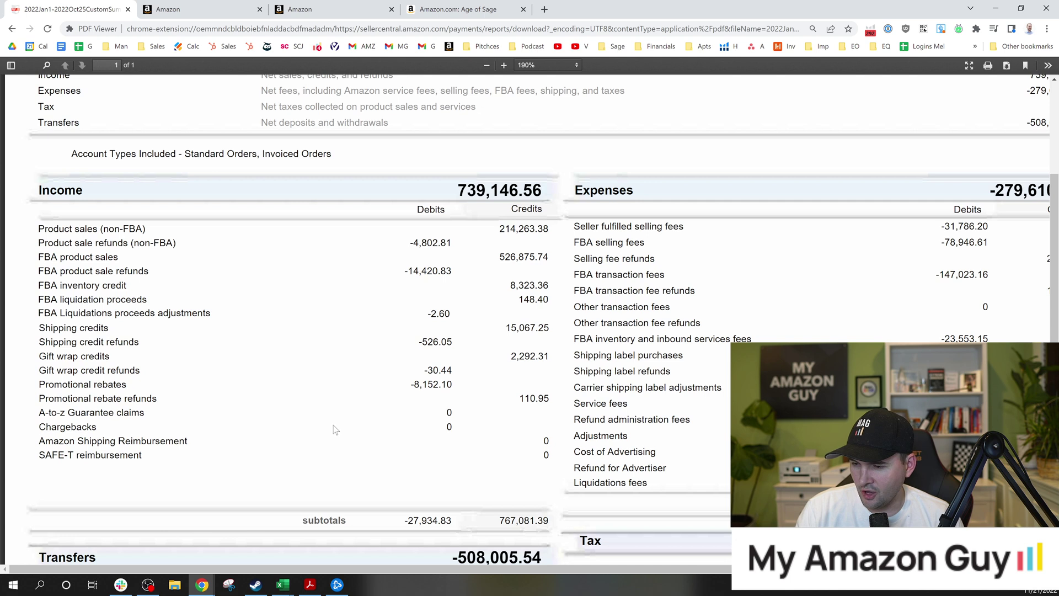
Highlight the credits subtotal of the Income section and clear the selection
scroll(333, 425, "down", 1)
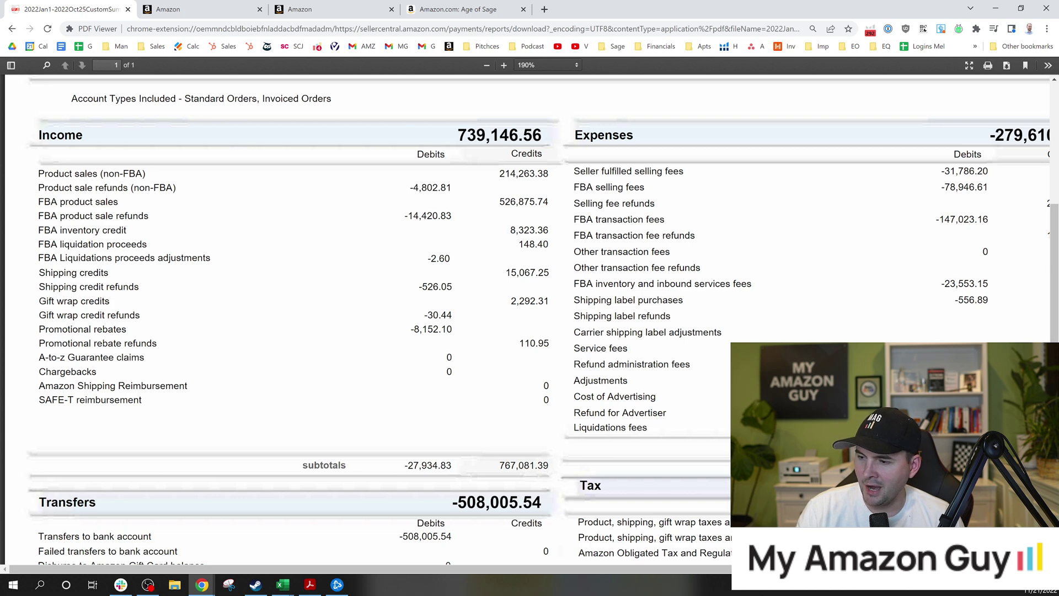
left_click_drag(500, 465, 548, 460)
left_click(539, 432)
Highlight the seller fulfilled selling fees amount in the Expenses section and clear the selection
left_click_drag(547, 570, 655, 578)
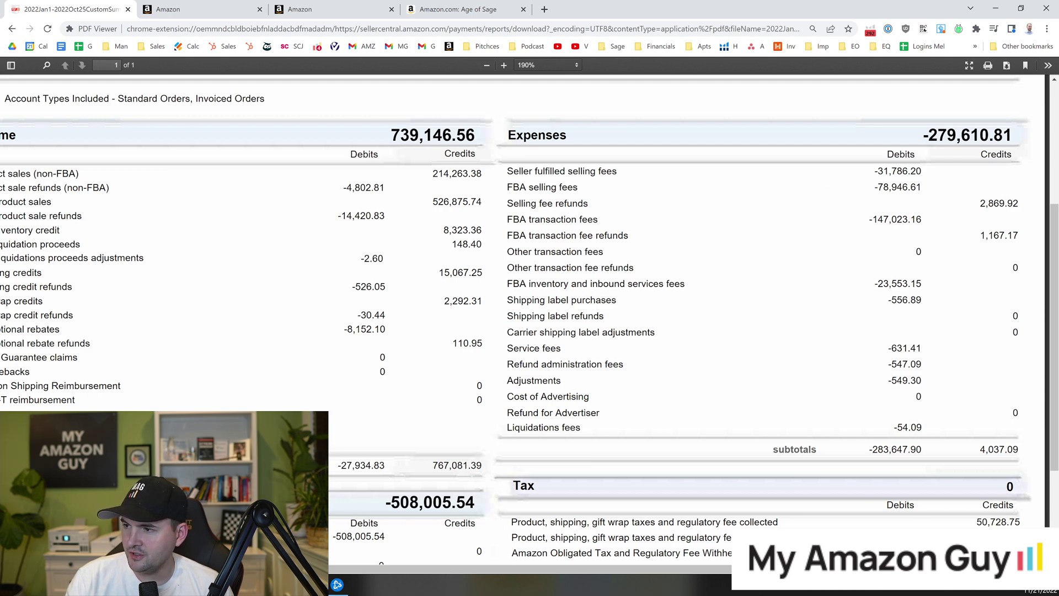
mouse_move(878, 172)
left_mouse_down()
mouse_move(925, 173)
mouse_move(878, 172)
left_mouse_up()
left_click(920, 173)
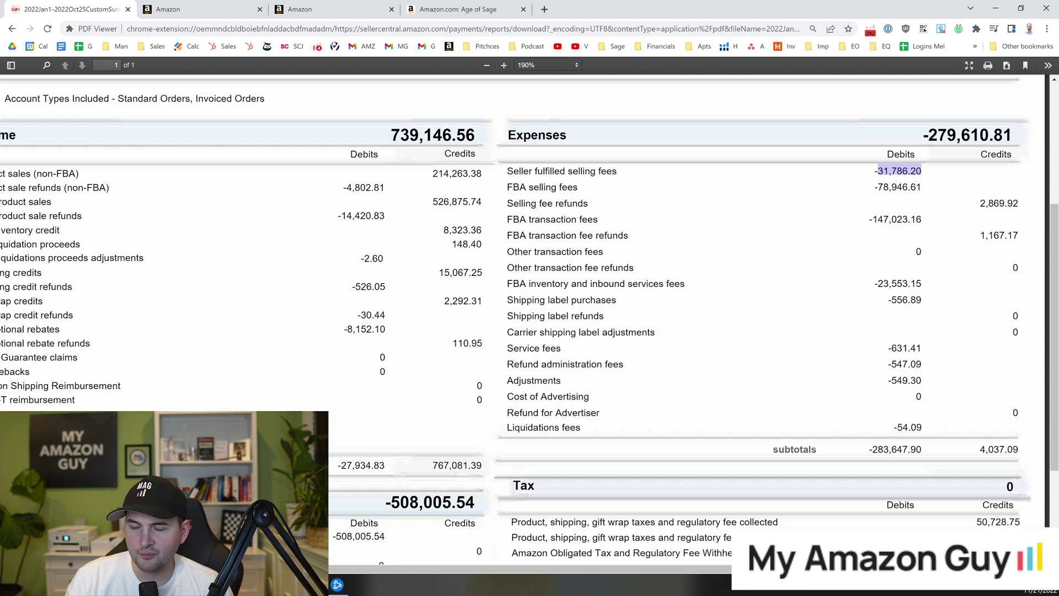
left_click(878, 172)
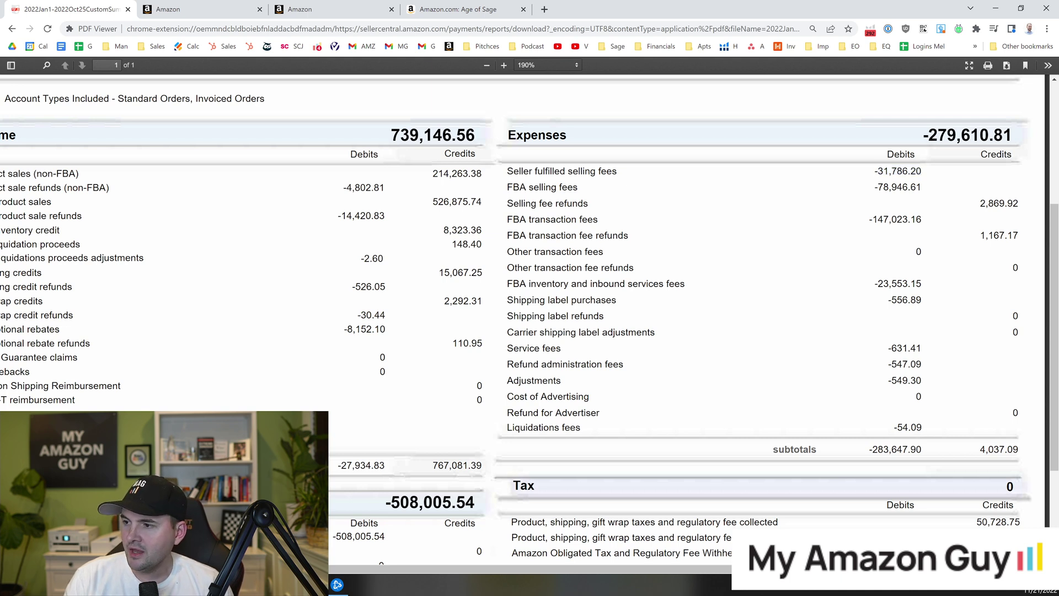
Highlight the FBA selling fees debit and the selling fee refunds credit in the Expenses section, and clear the selection
left_click_drag(878, 187, 921, 187)
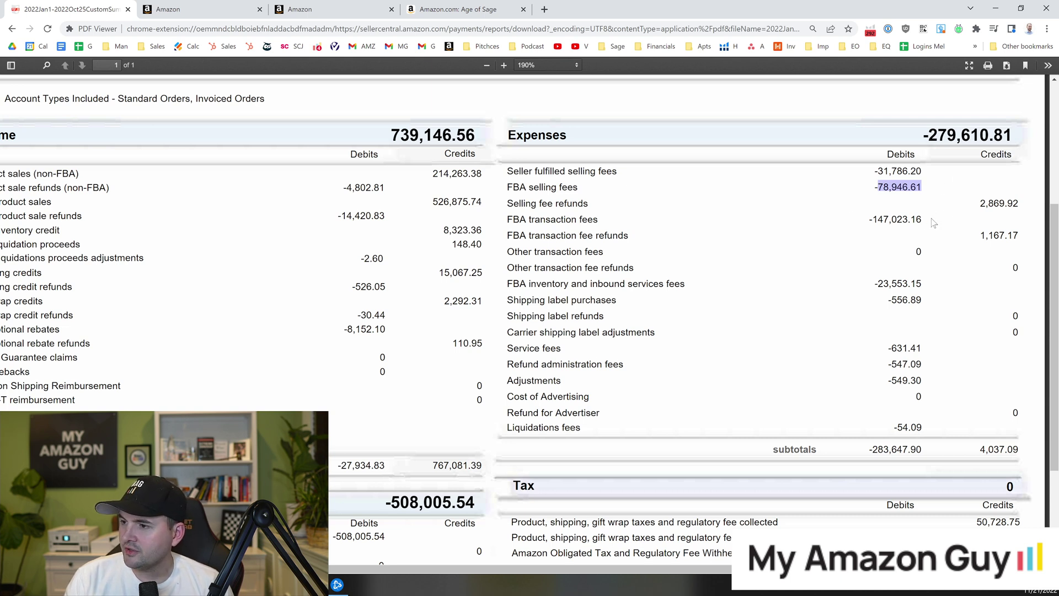
left_click_drag(980, 203, 1018, 204)
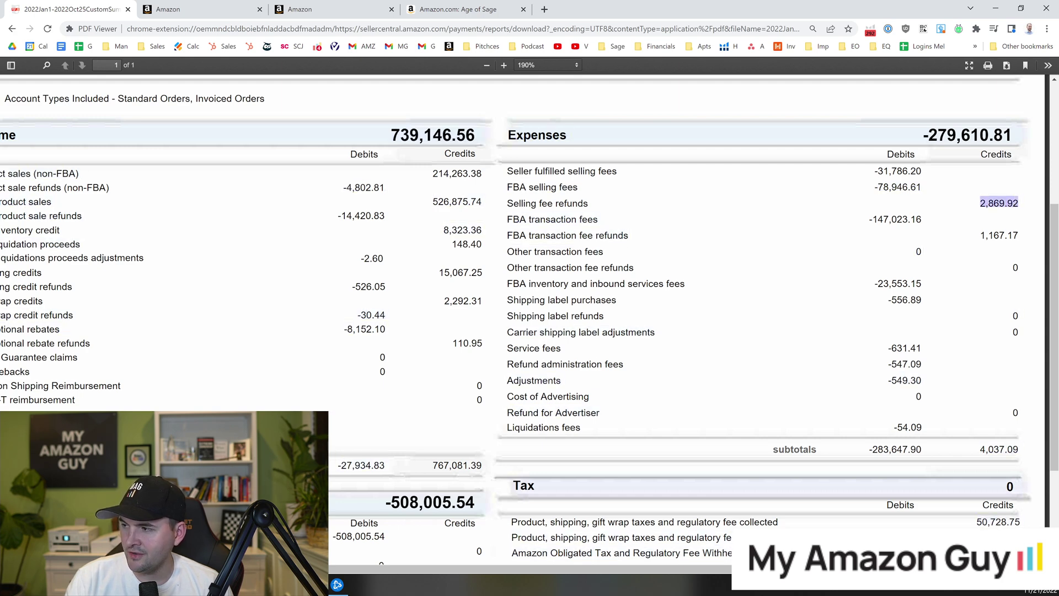
left_click(815, 228)
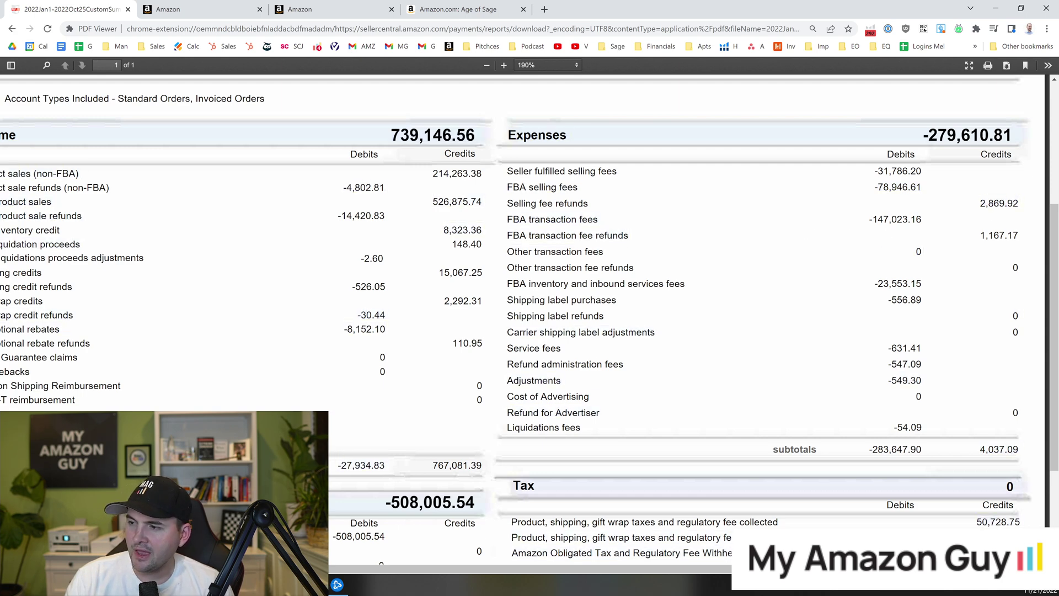
Highlight the FBA transaction fees amount in the Expenses section and compare it with the FBA selling fees
left_click_drag(872, 219, 917, 219)
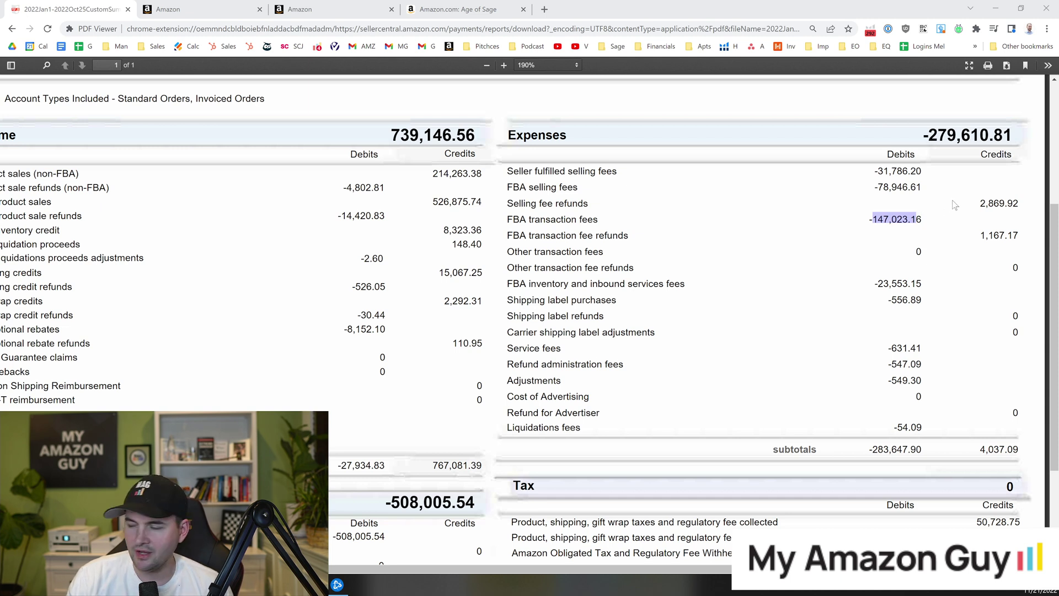
left_click(896, 210)
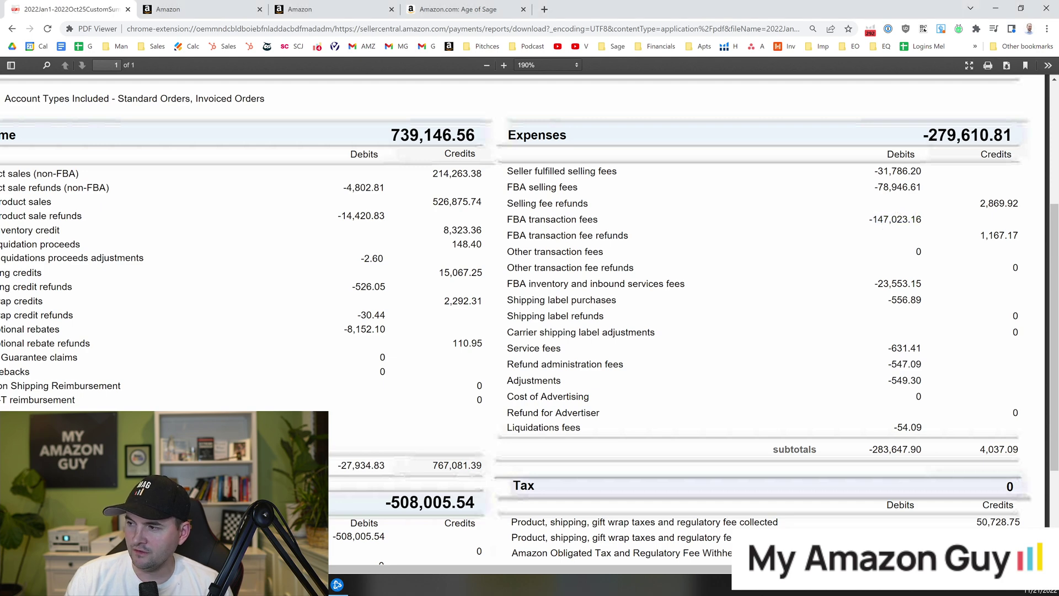
left_click_drag(923, 219, 908, 187)
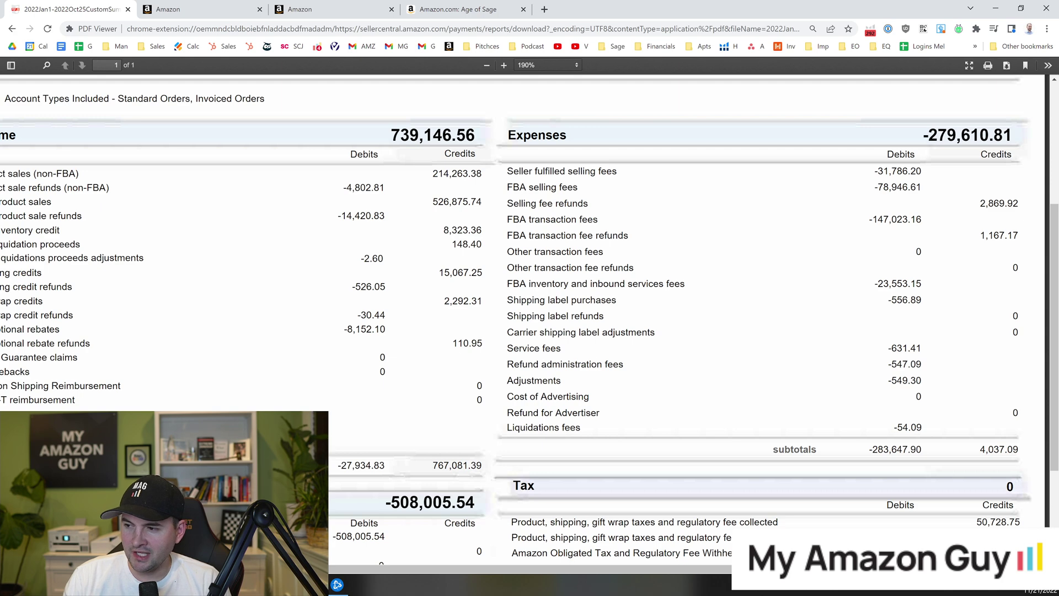
Highlight the FBA inventory and inbound services fees line and the shipping label purchases line, and clear the selection
left_click_drag(506, 283, 685, 283)
key("ctrl+a")
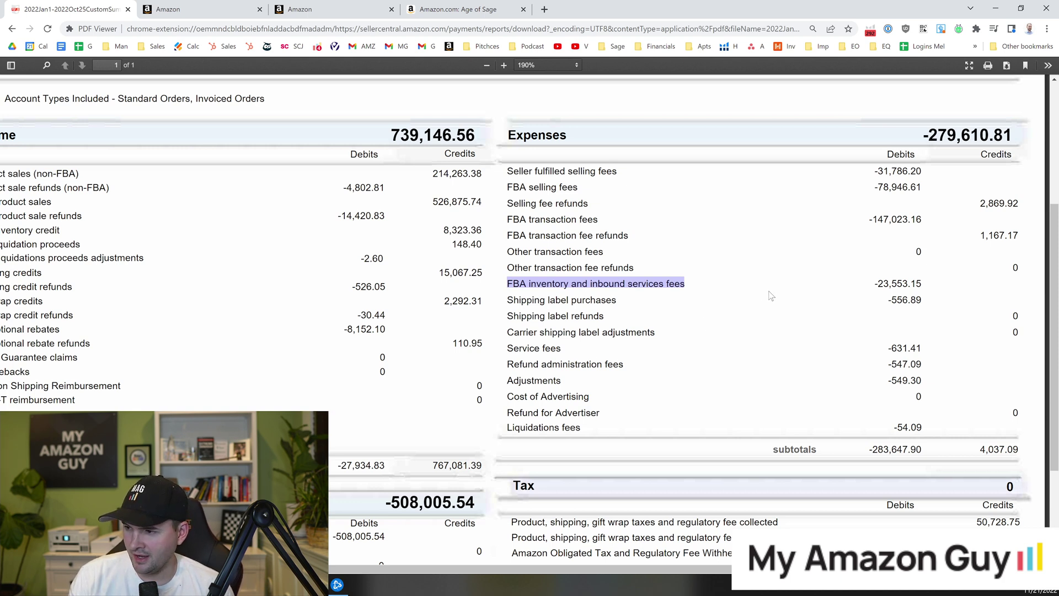
left_click(612, 310)
left_click_drag(554, 300, 636, 308)
left_click(636, 308)
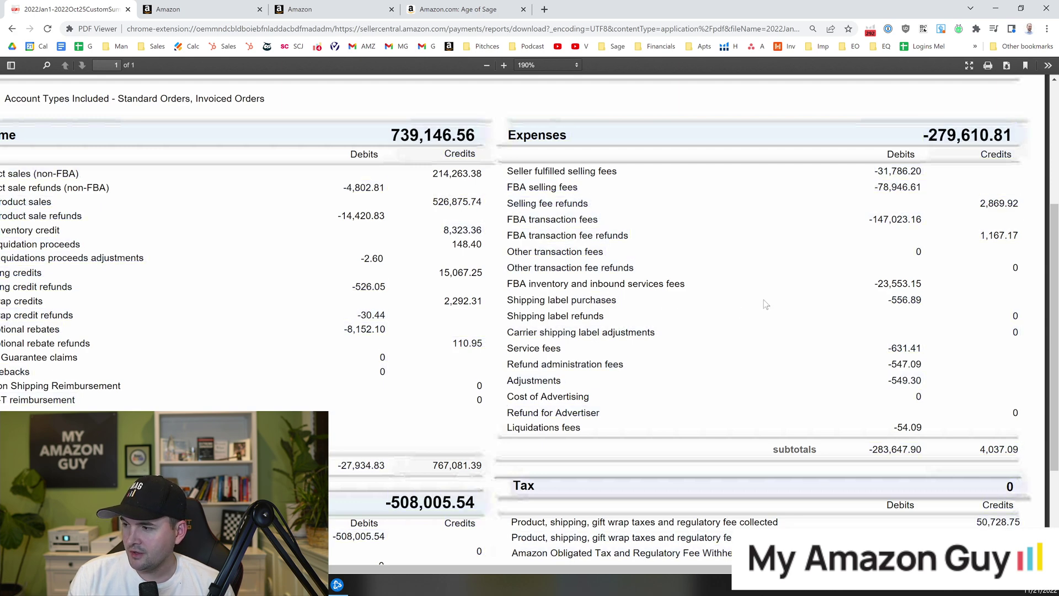
Search the report for "adverti", examine the advertising lines in the Expenses section, and close the search
left_click_drag(1055, 295, 1056, 298)
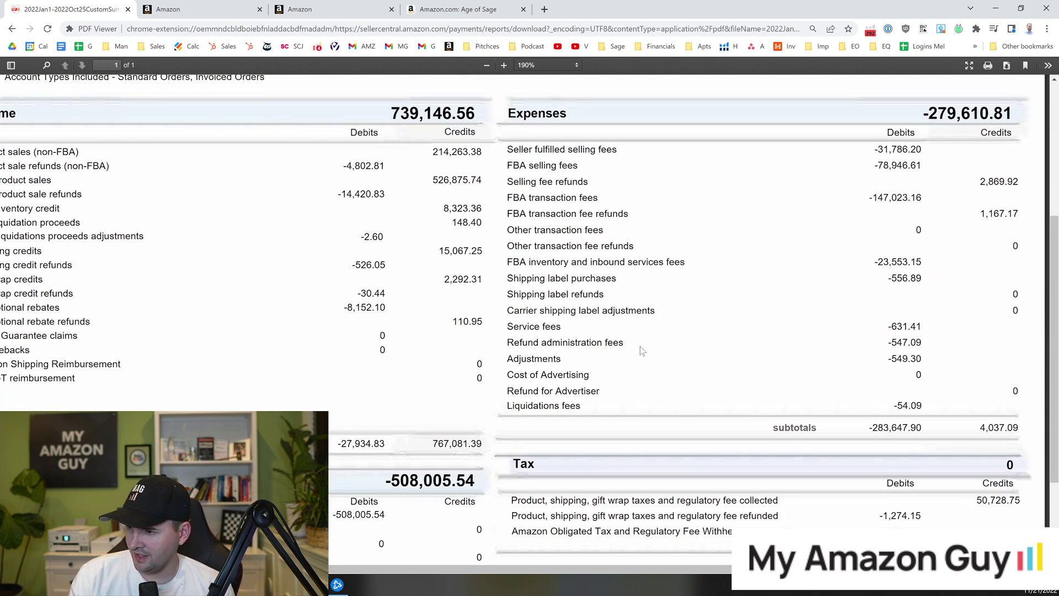
key("ctrl+f")
type("adverti")
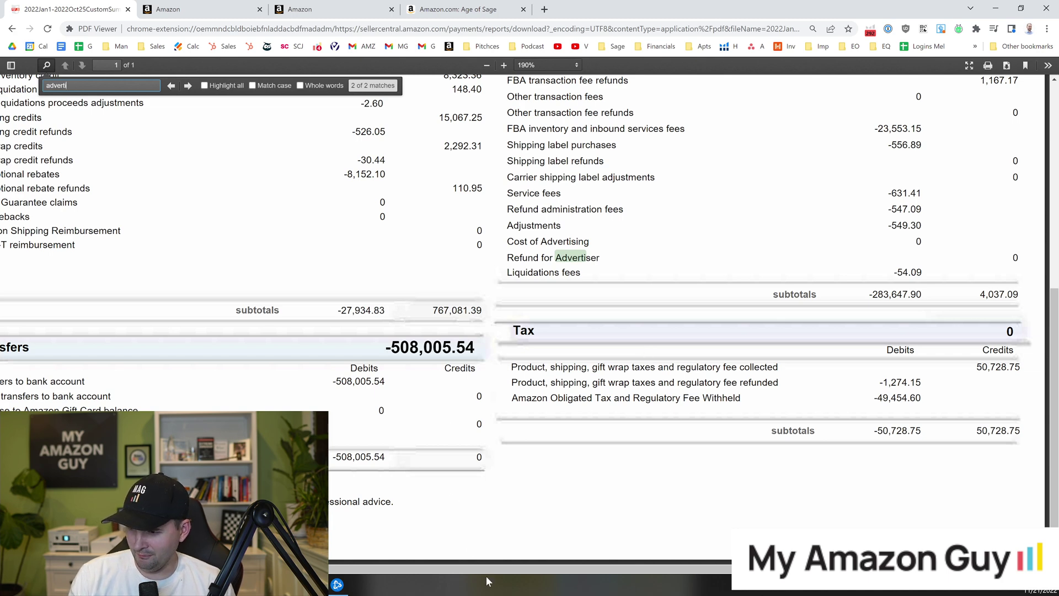
left_click_drag(486, 568, 458, 569)
scroll(523, 557, "right", 2)
scroll(512, 269, "up", 7)
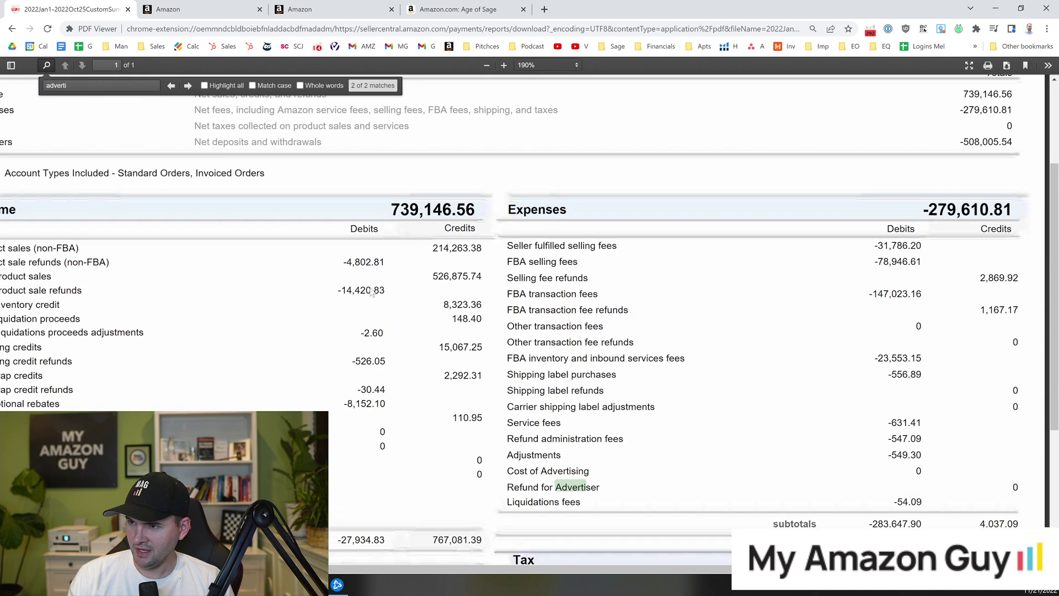
scroll(512, 269, "down", 3)
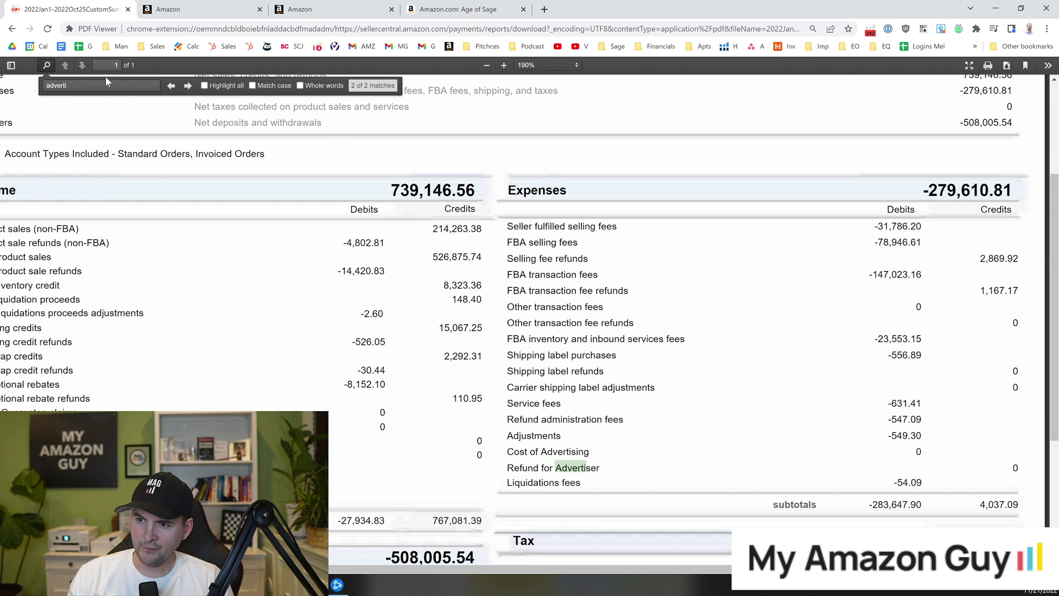
key("Escape")
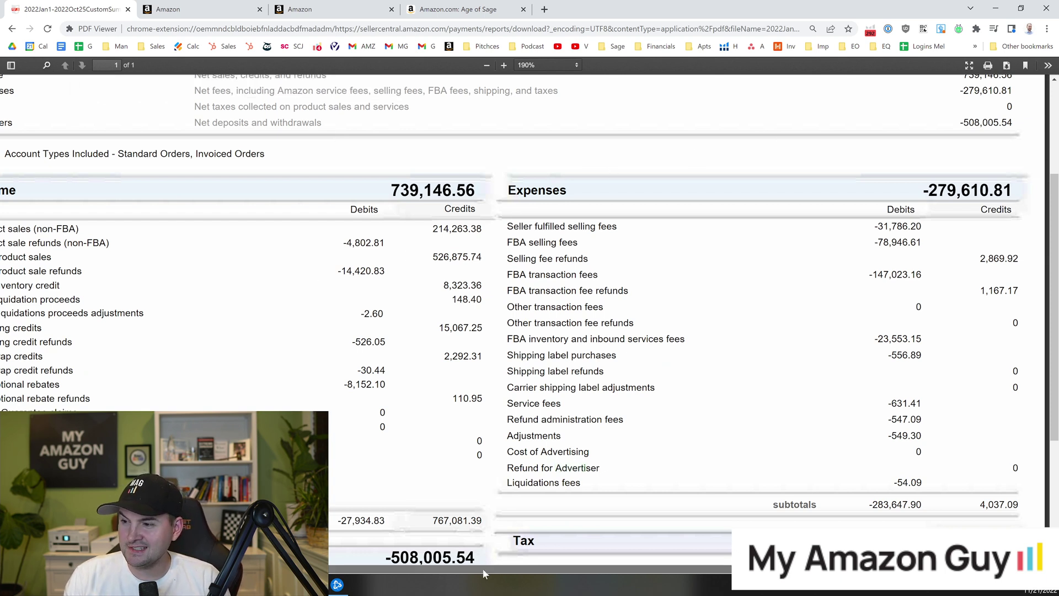
Review the Income and Expenses sections side by side and the account activity date range in the report header
left_click_drag(547, 567, 419, 543)
left_click_drag(1055, 297, 1057, 342)
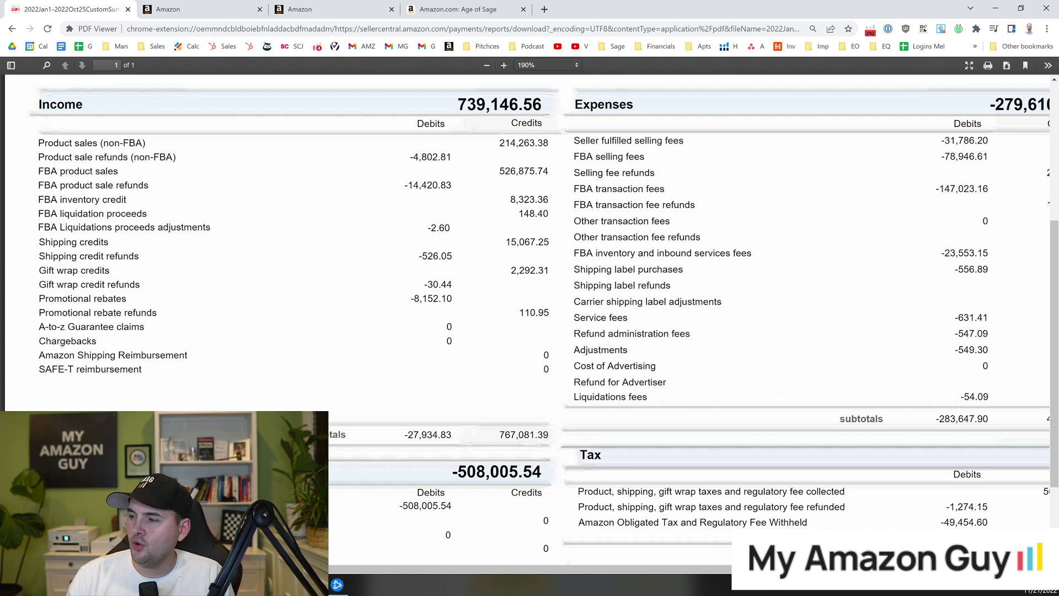
scroll(988, 214, "up", 1)
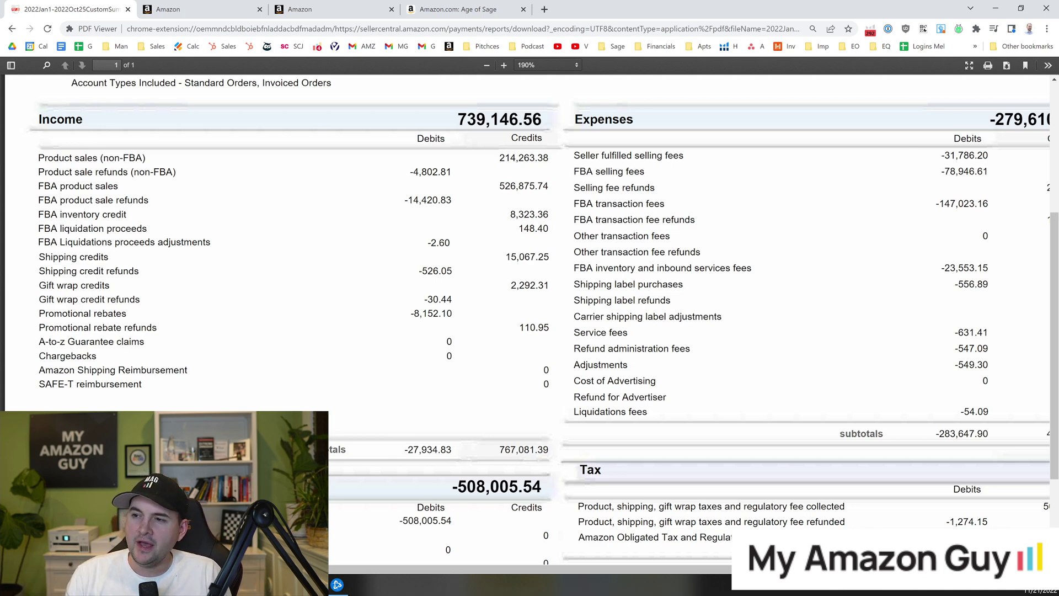
scroll(350, 203, "up", 2)
scroll(342, 244, "up", 2)
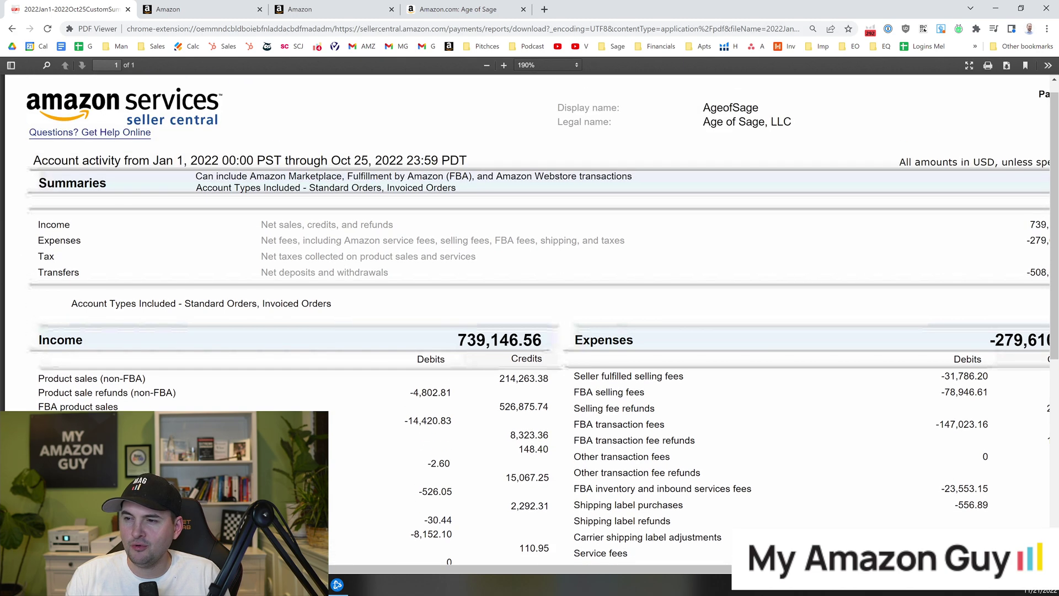
Switch to the Seller Central payments page and open the Advertising Invoice History to examine the billing activity
left_click(313, 6)
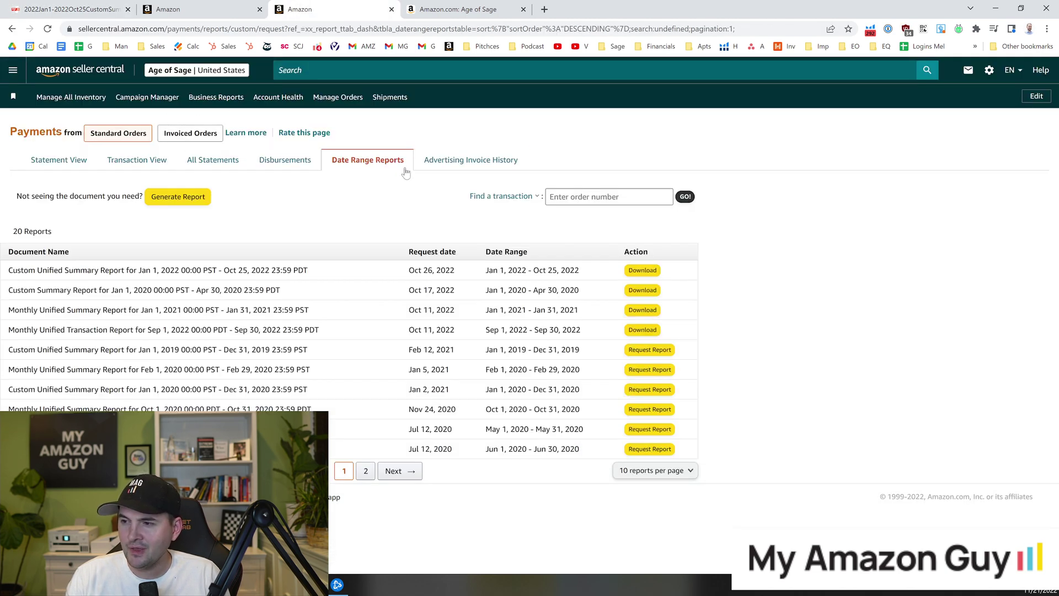
left_click(455, 168)
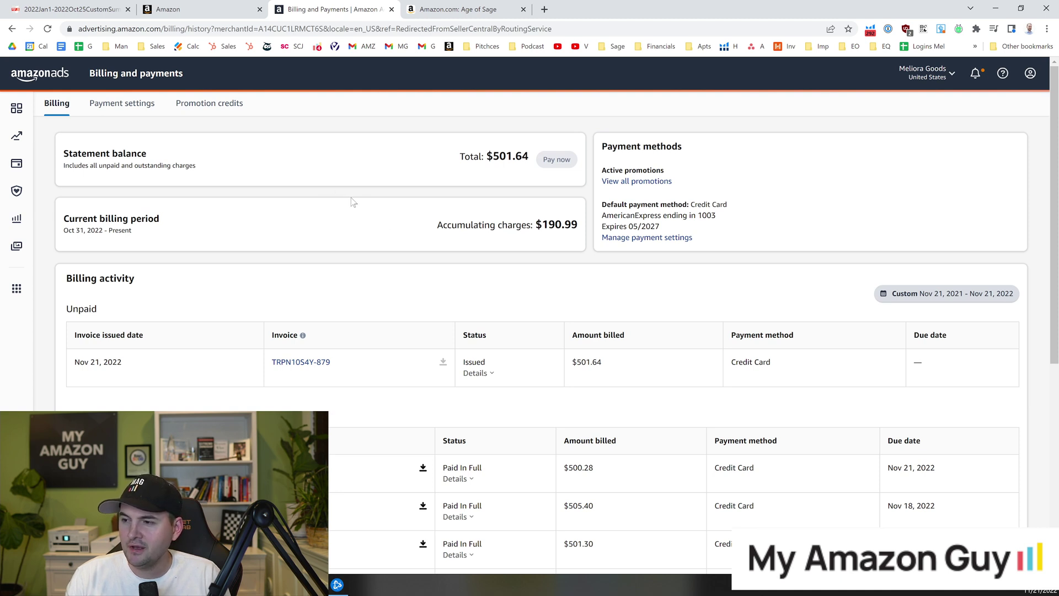
mouse_move(1053, 209)
left_mouse_down()
mouse_move(1055, 410)
mouse_move(1055, 215)
left_mouse_up()
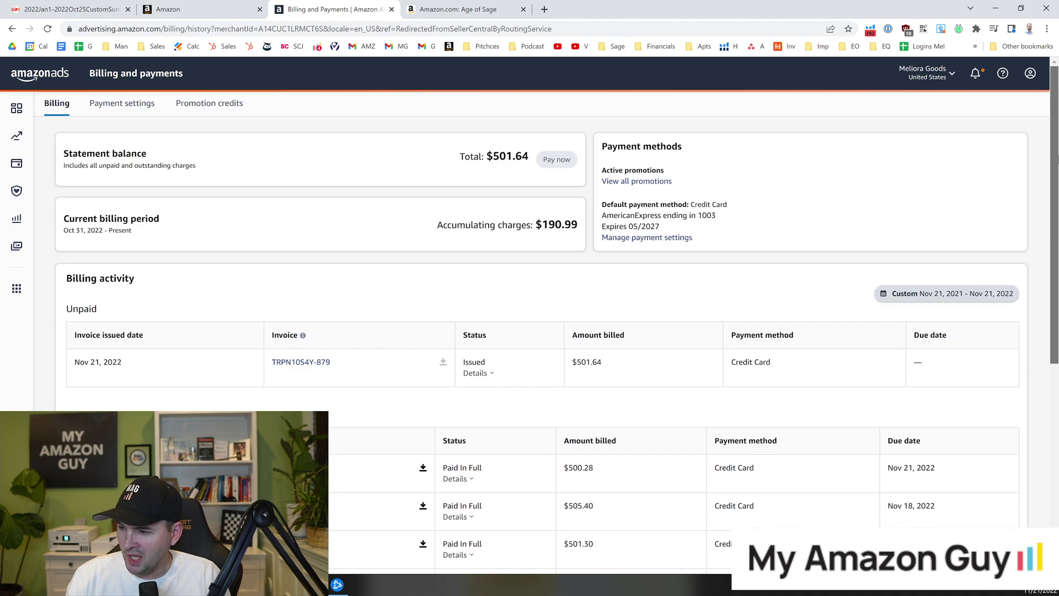
left_click_drag(1058, 156, 1058, 157)
Open the Windows Calculator and minimize it
key("super")
type("calc")
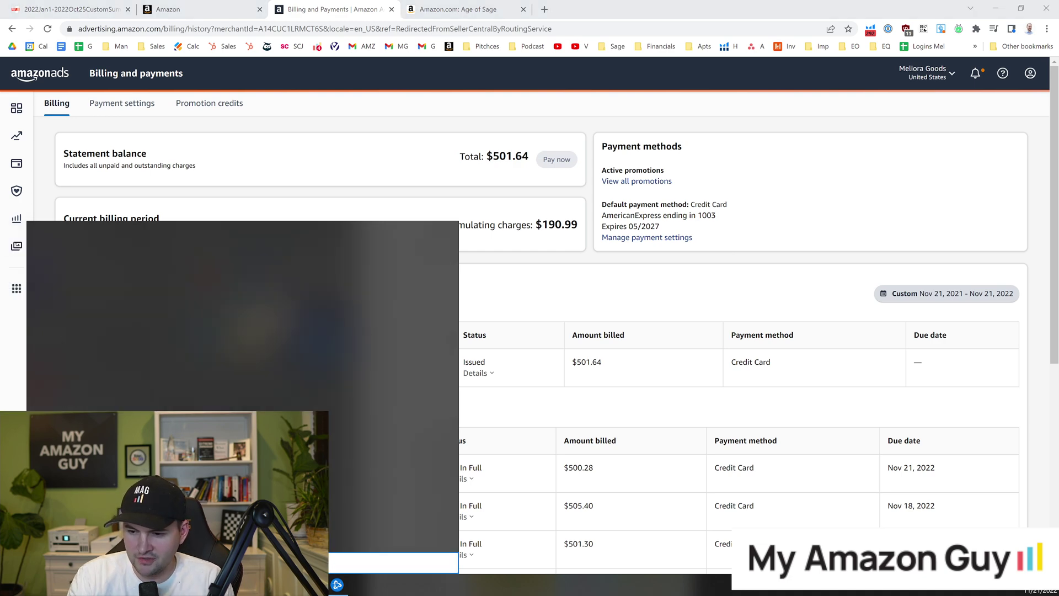
left_click(171, 297)
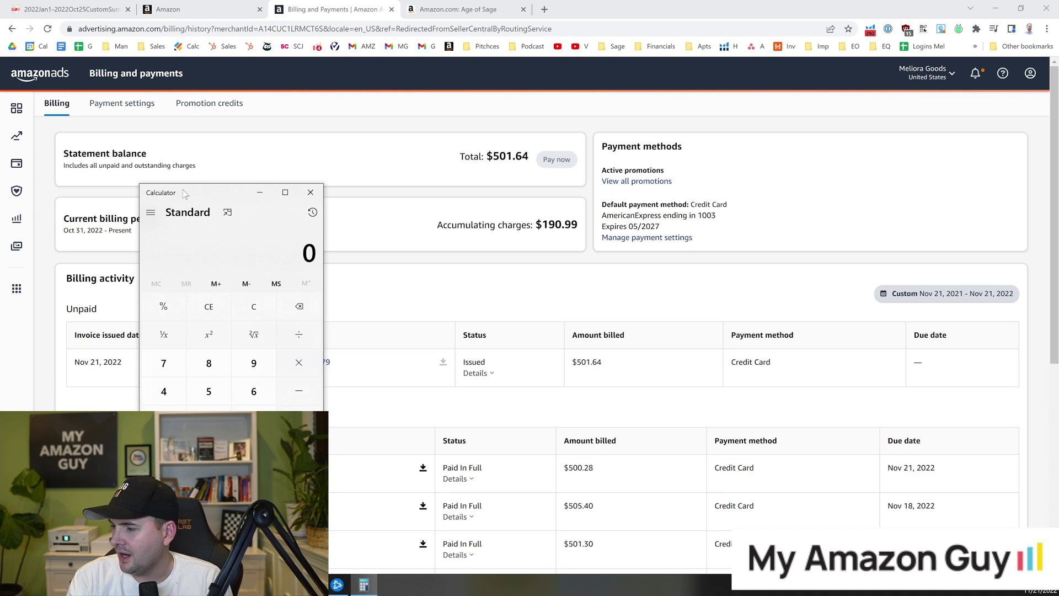
left_click(259, 192)
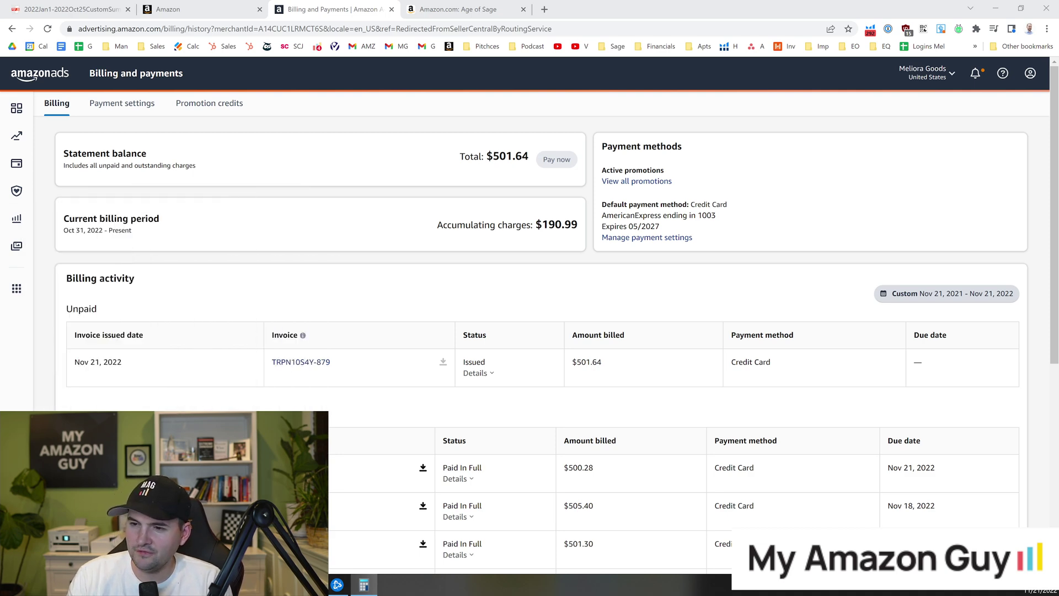
Search Google in a new tab for "what day of the year is october 25" and add "day of hte yaer" to the query
left_click(545, 9)
type("wh")
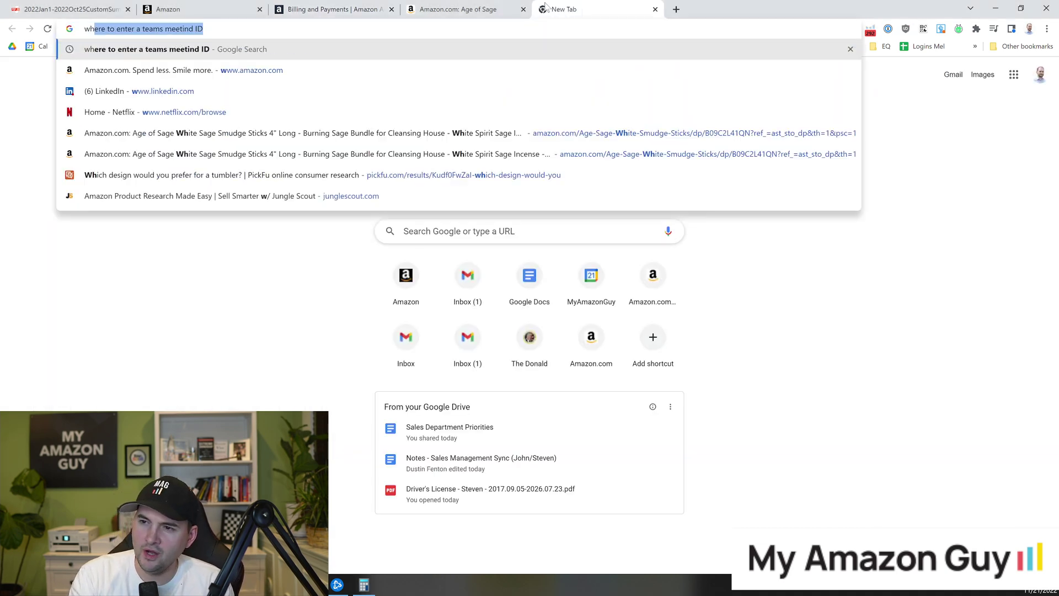
type("at day of the year is october 25")
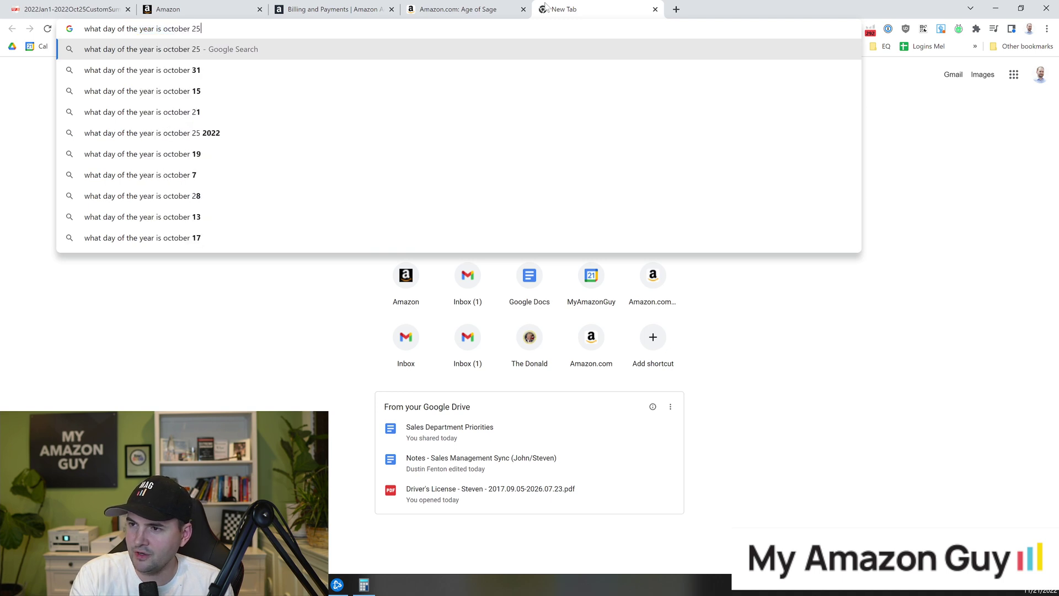
key("Return")
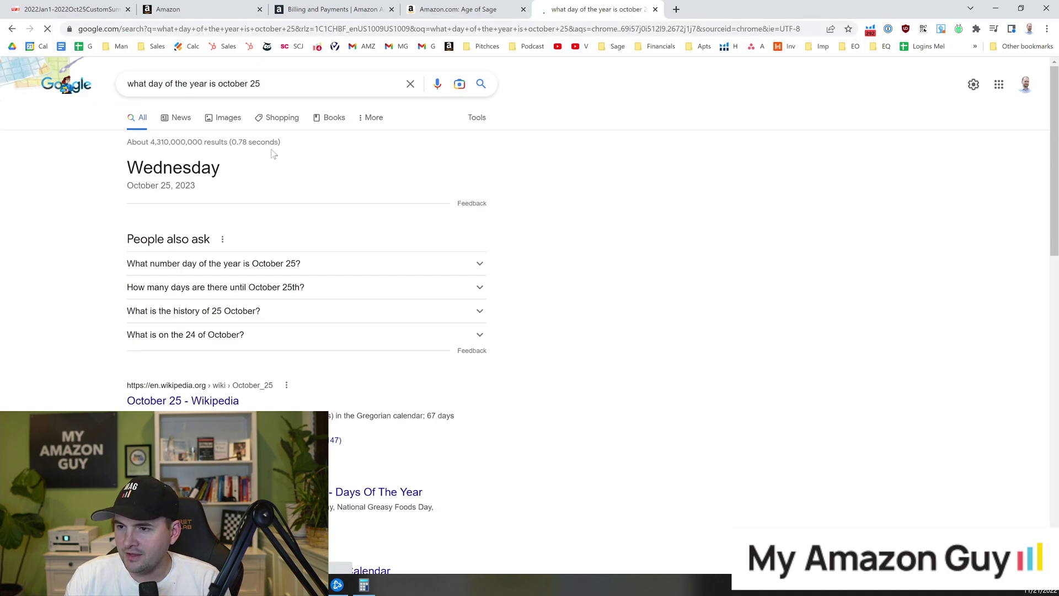
left_click(263, 83)
type("day of hte yaer")
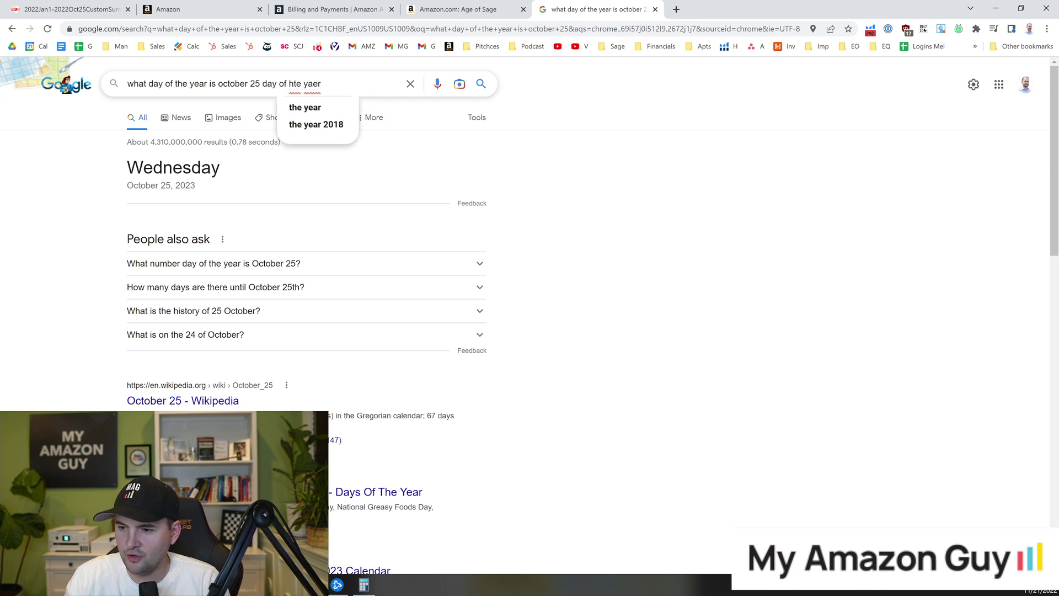
Restore the Calculator and multiply 298 by 500 to estimate the advertising spend
left_click(363, 585)
left_click_drag(304, 190, 357, 190)
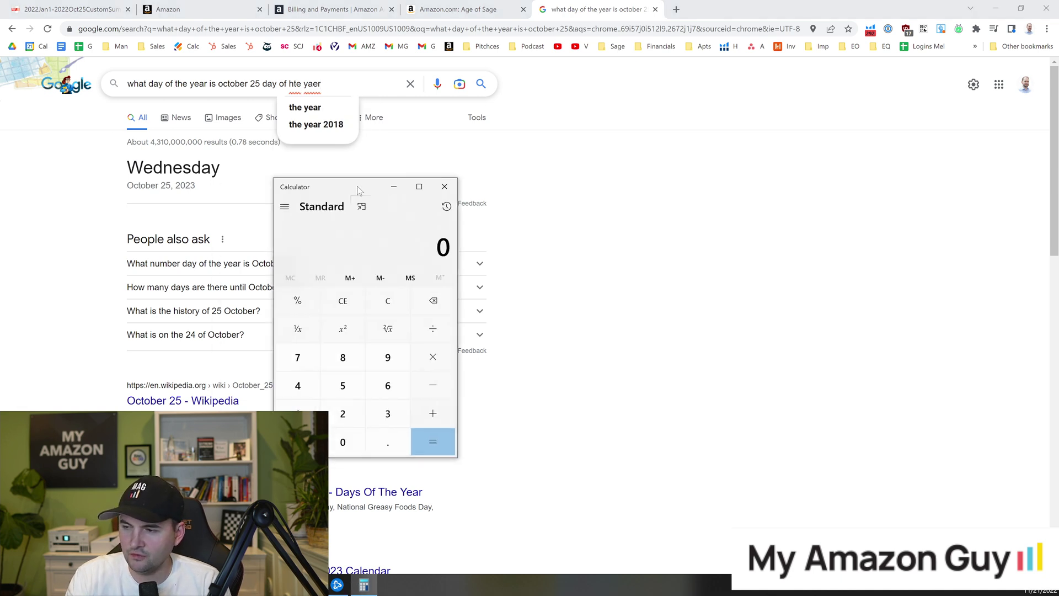
type("298*500")
key("Return")
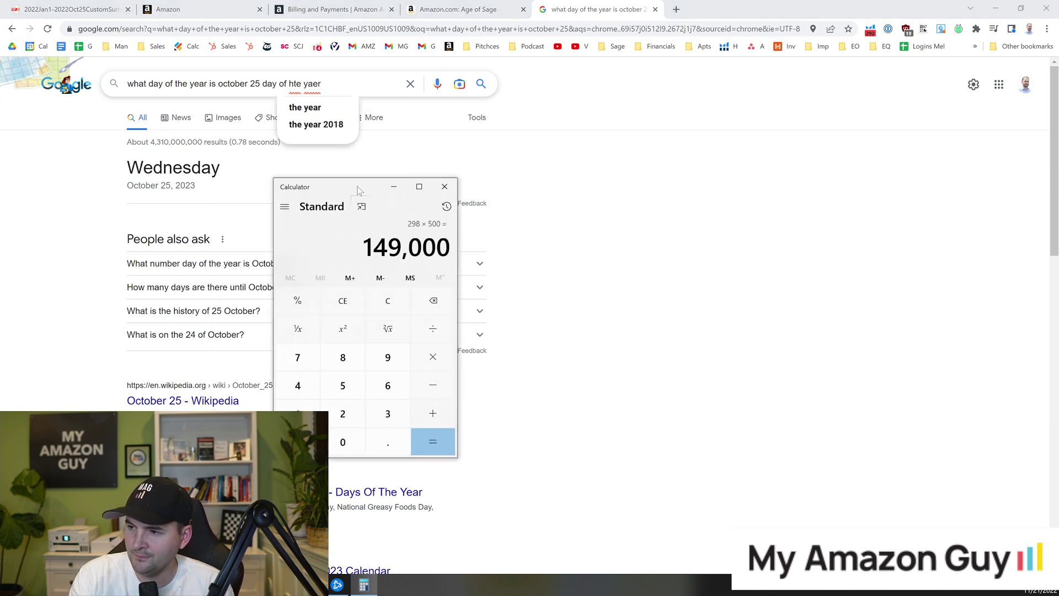
left_click_drag(358, 196, 11, 187)
Check the advertising Billing and payments page, and return to the Seller Central Payments Dashboard to look it over
left_click(168, 13)
left_click(342, 6)
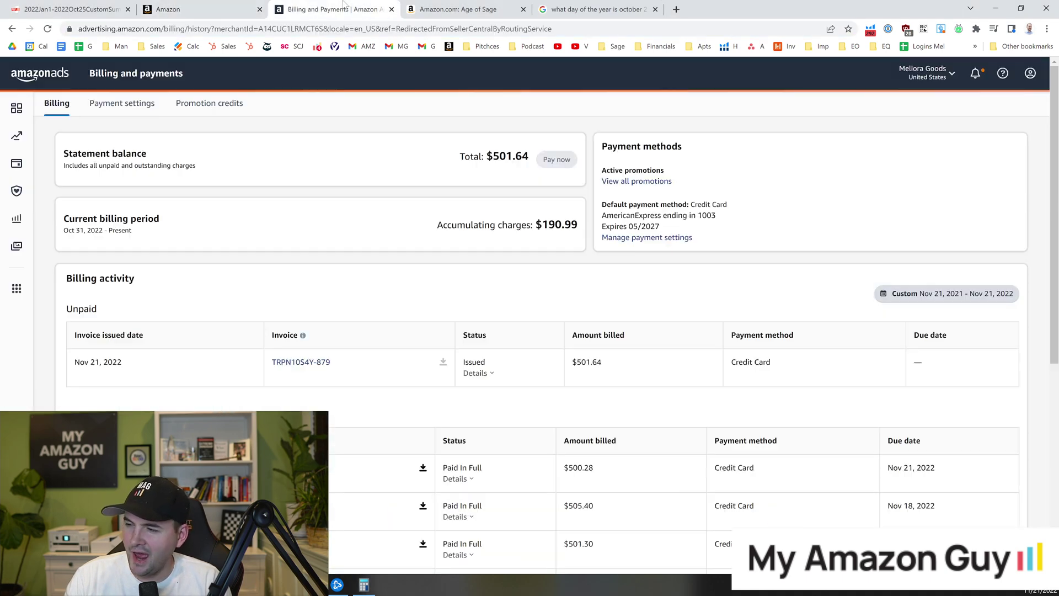
left_click(263, 4)
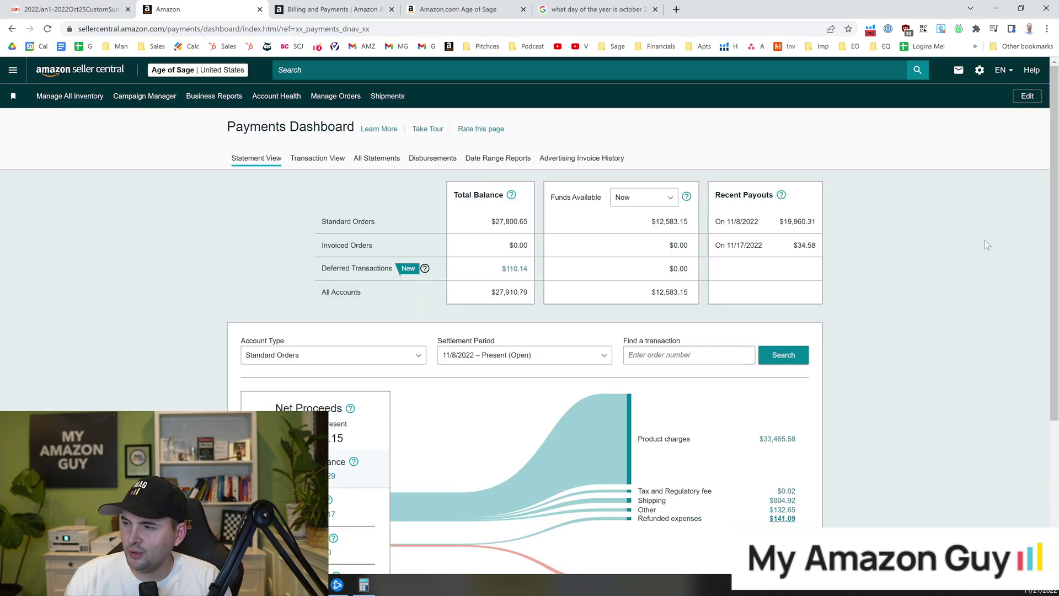
scroll(985, 240, "down", 2)
scroll(985, 240, "up", 2)
Return to the 2022 summary report and highlight the thousands figures in the Income and Expenses totals
left_click(110, 6)
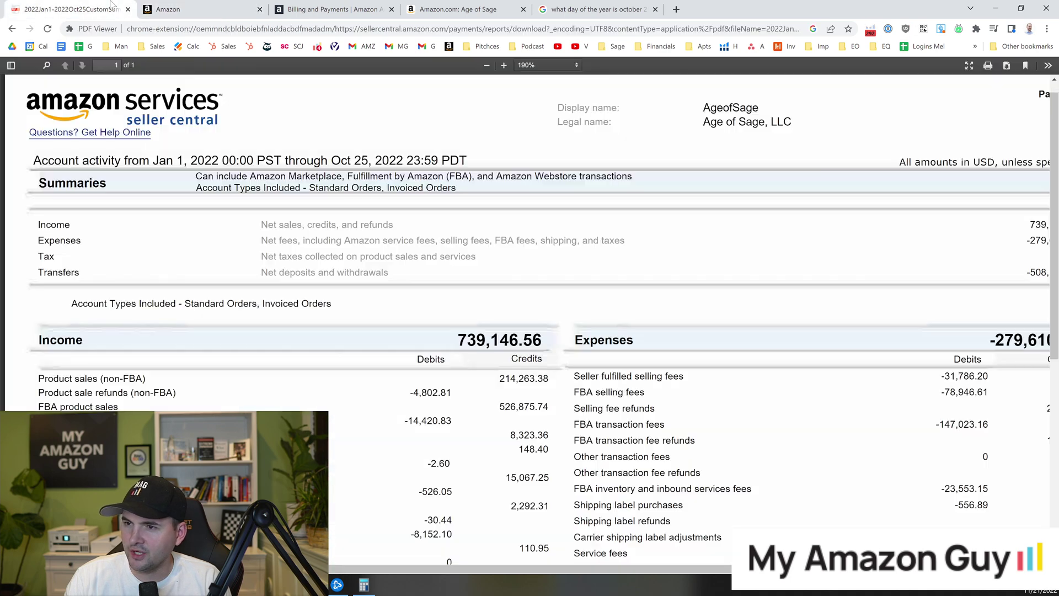
scroll(975, 282, "down", 2)
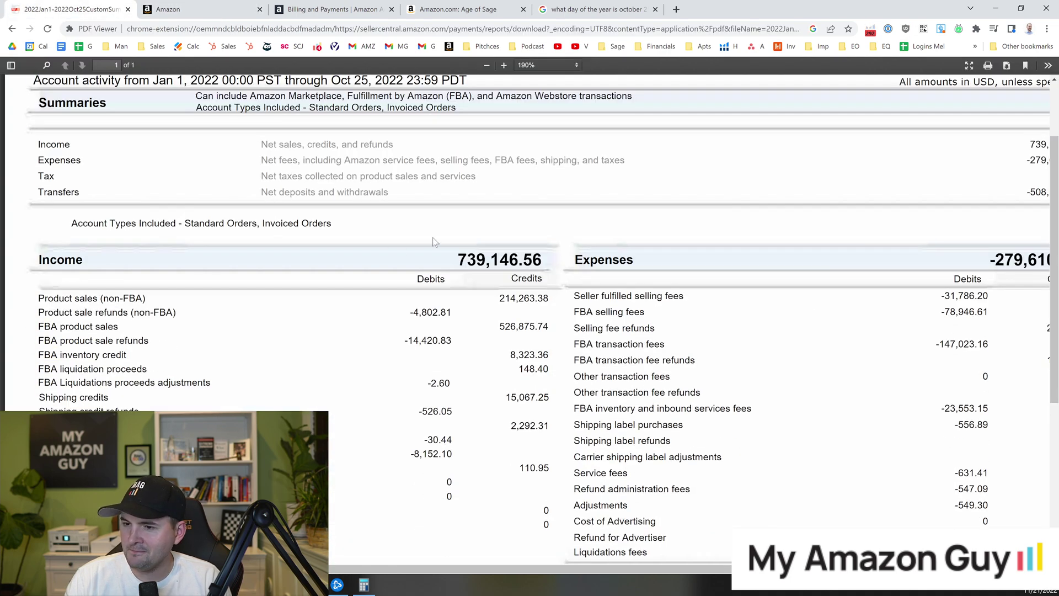
left_click_drag(459, 257, 486, 258)
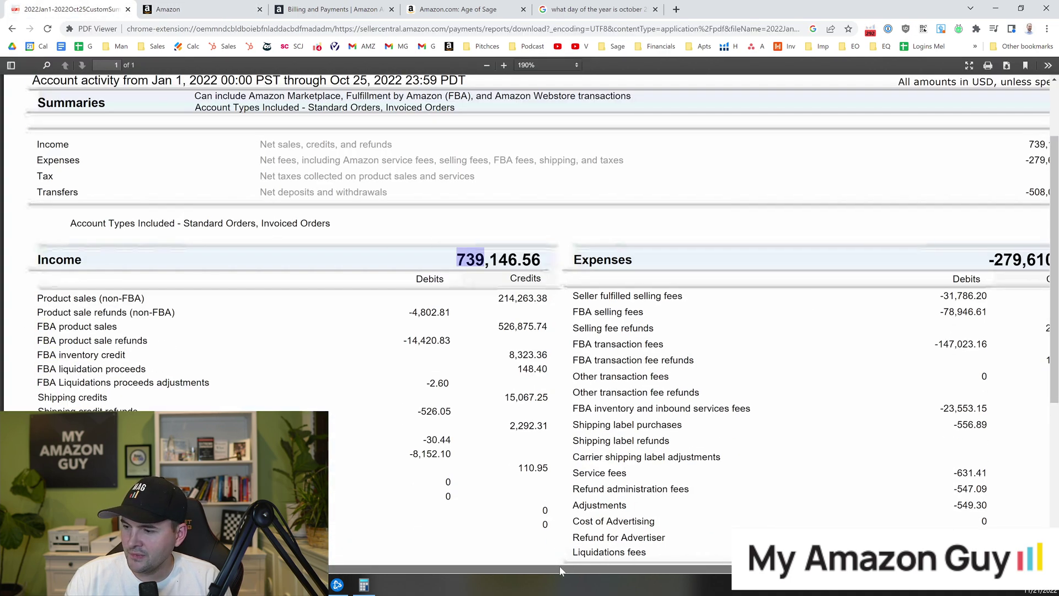
left_click_drag(560, 568, 626, 569)
left_click(925, 260)
left_click_drag(928, 260, 957, 259)
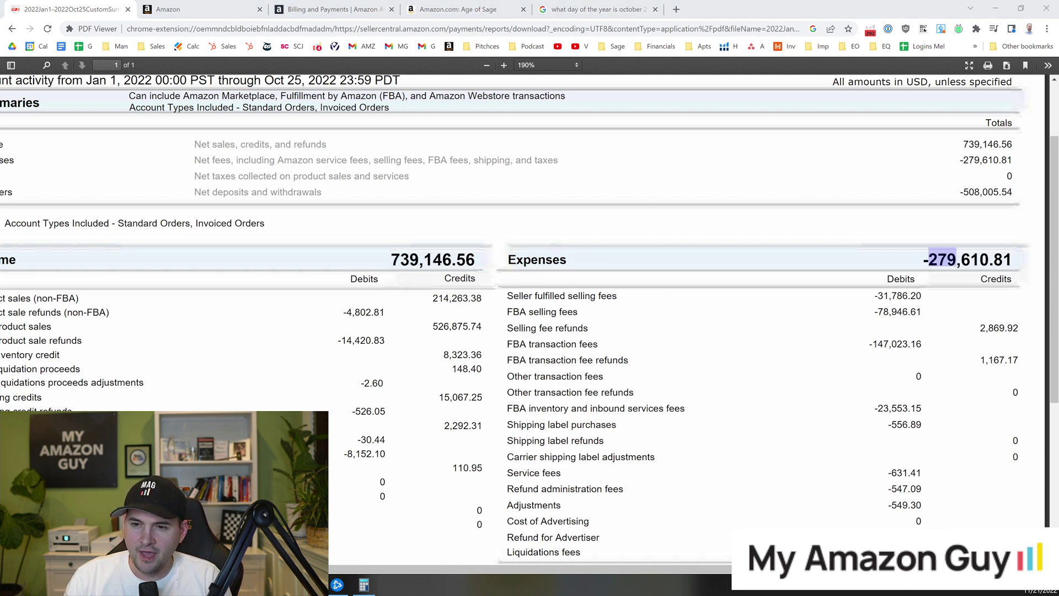
Bring the Calculator over the report to compare the advertising estimate with the Expenses total, and minimize it
left_click(363, 584)
left_click_drag(591, 221, 509, 294)
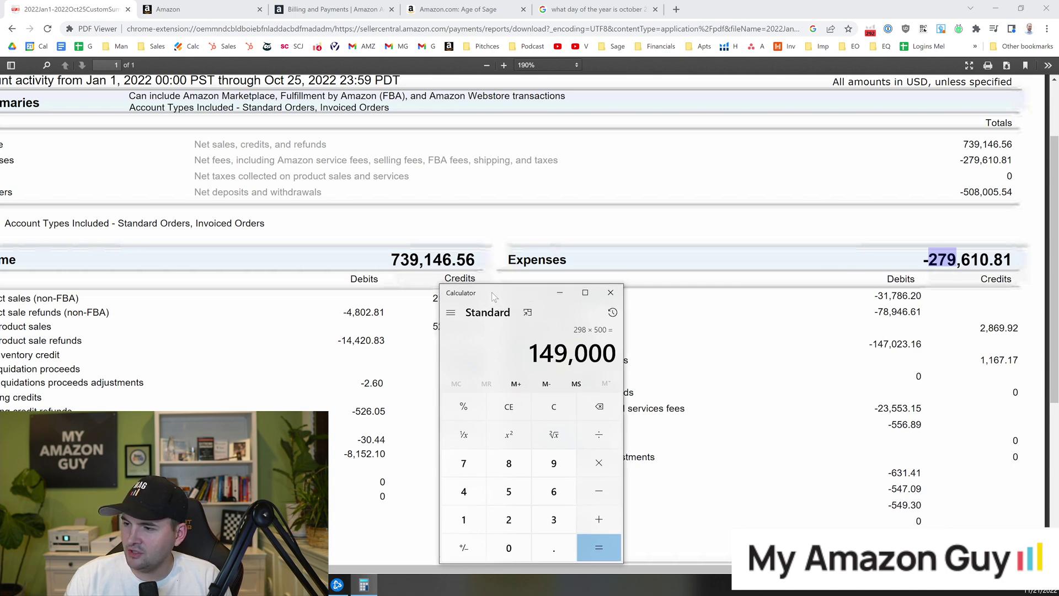
left_click(560, 292)
Highlight the thousands figure in the report's Transfers total and examine the neighbouring Tax section
scroll(1056, 224, "down", 5)
scroll(1055, 224, "left", 1)
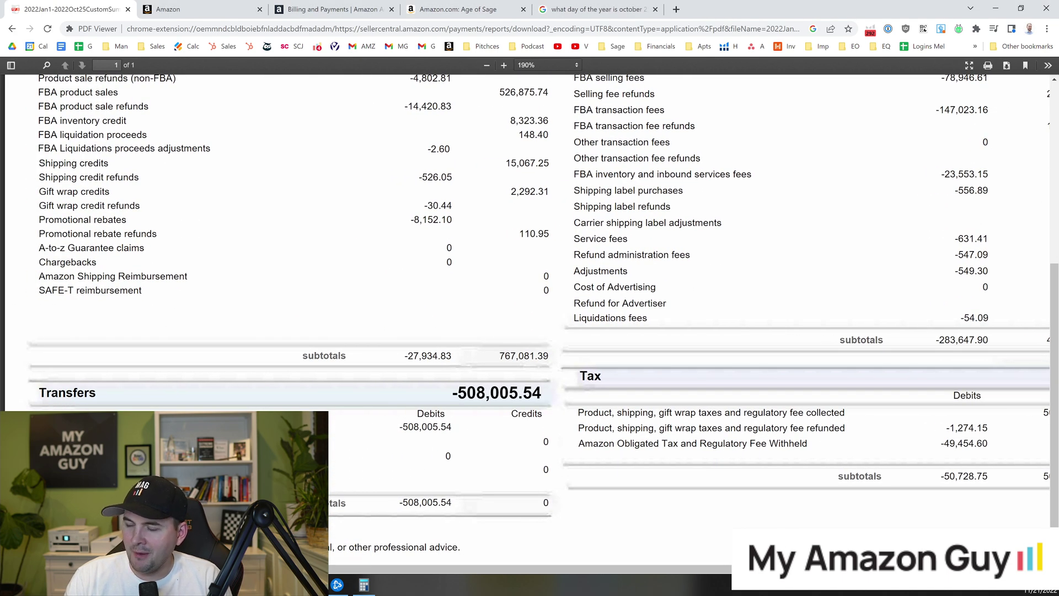
left_click_drag(458, 393, 490, 393)
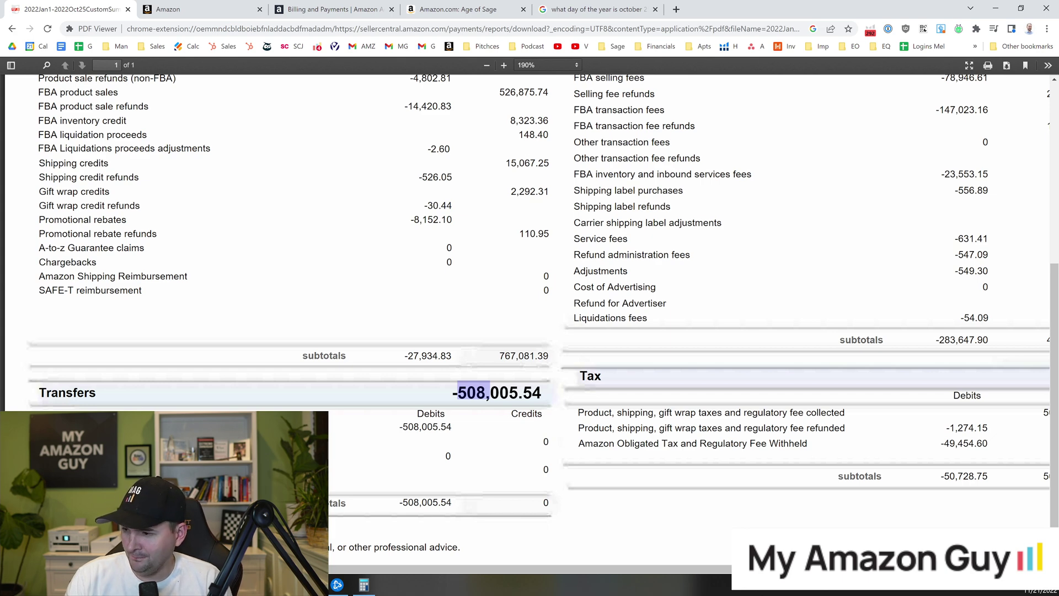
scroll(847, 513, "right", 1)
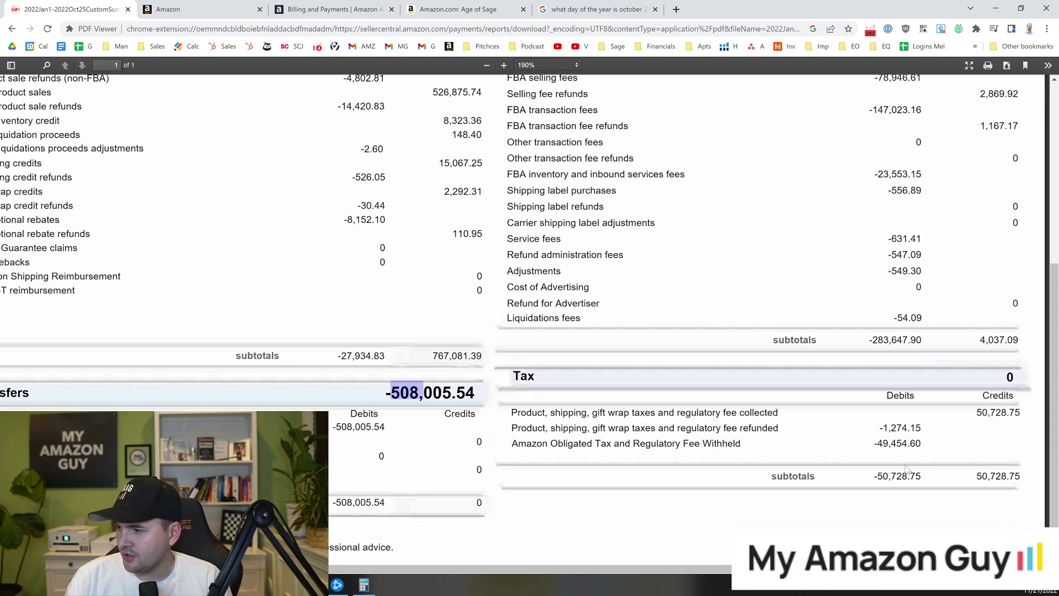
key("ctrl+a")
left_click(998, 422)
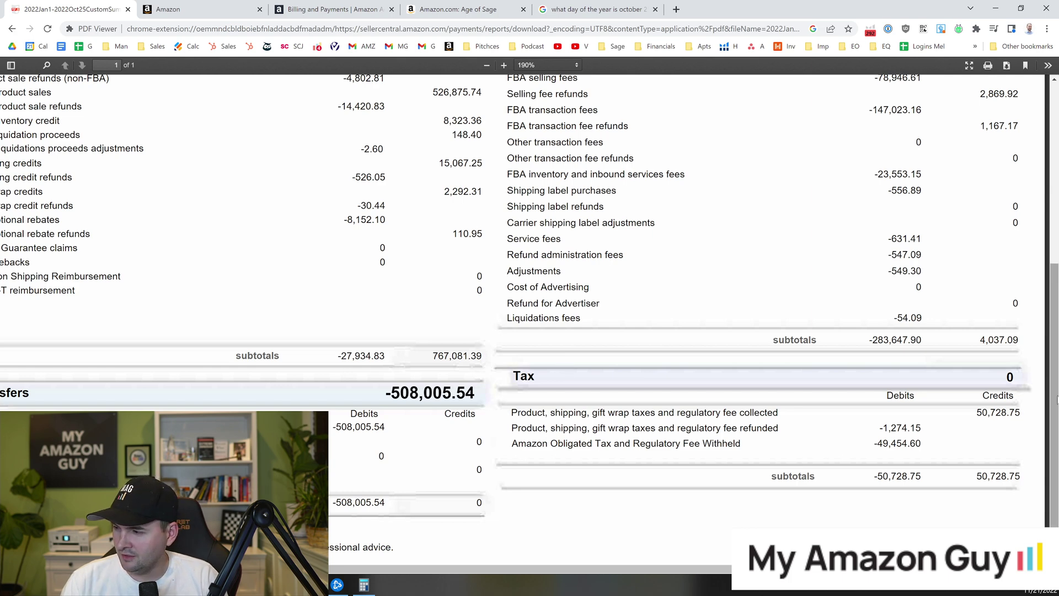
Review the whole summary report again, comparing the Income, Expenses, Transfers and Tax sections with the summary totals
scroll(979, 424, "up", 3)
scroll(530, 313, "up", 2)
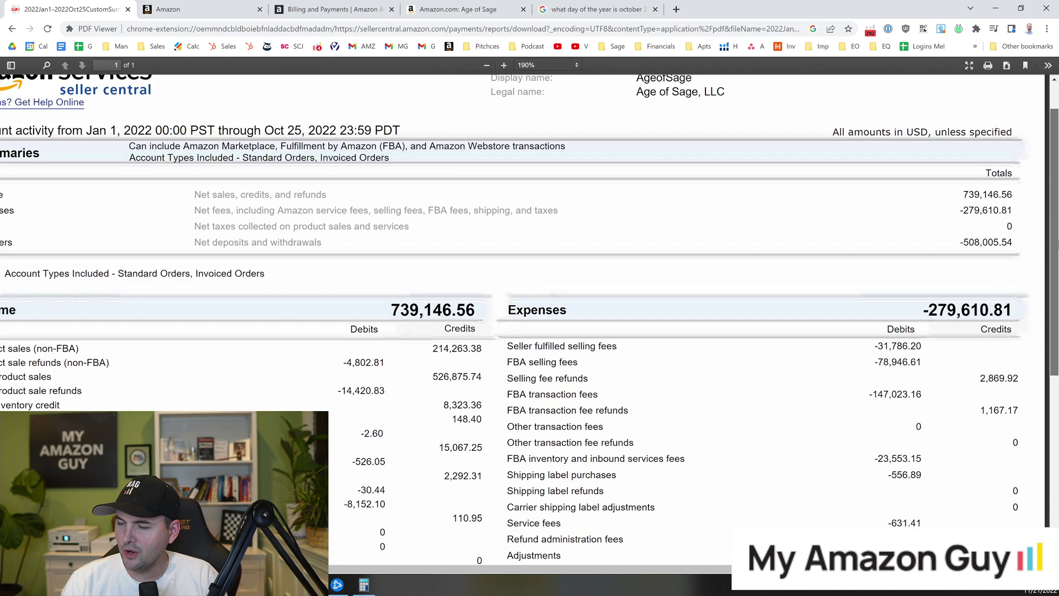
scroll(530, 313, "down", 5)
scroll(530, 312, "up", 3)
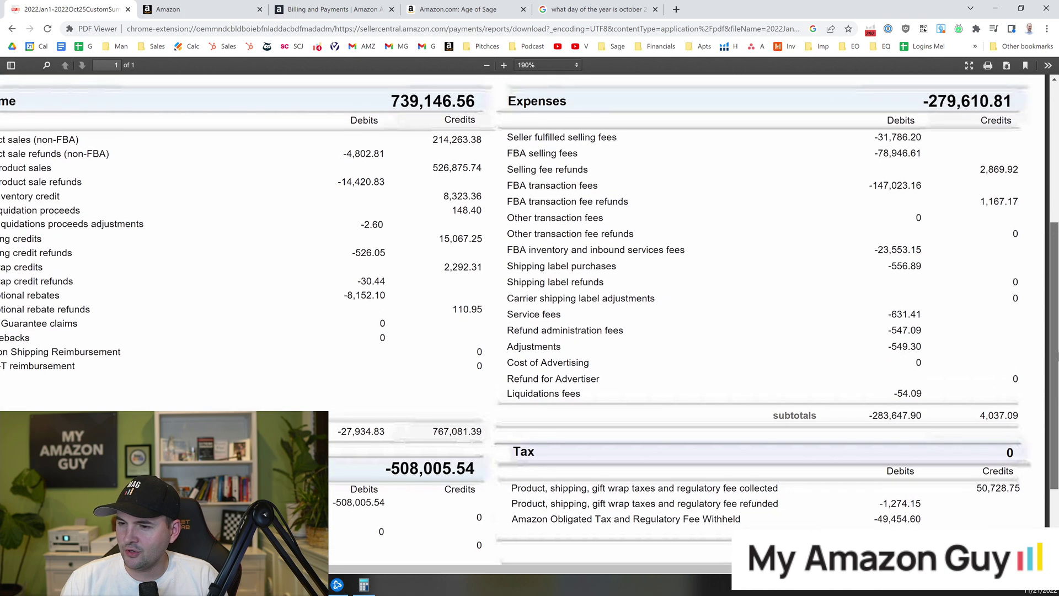
scroll(392, 450, "left", 2)
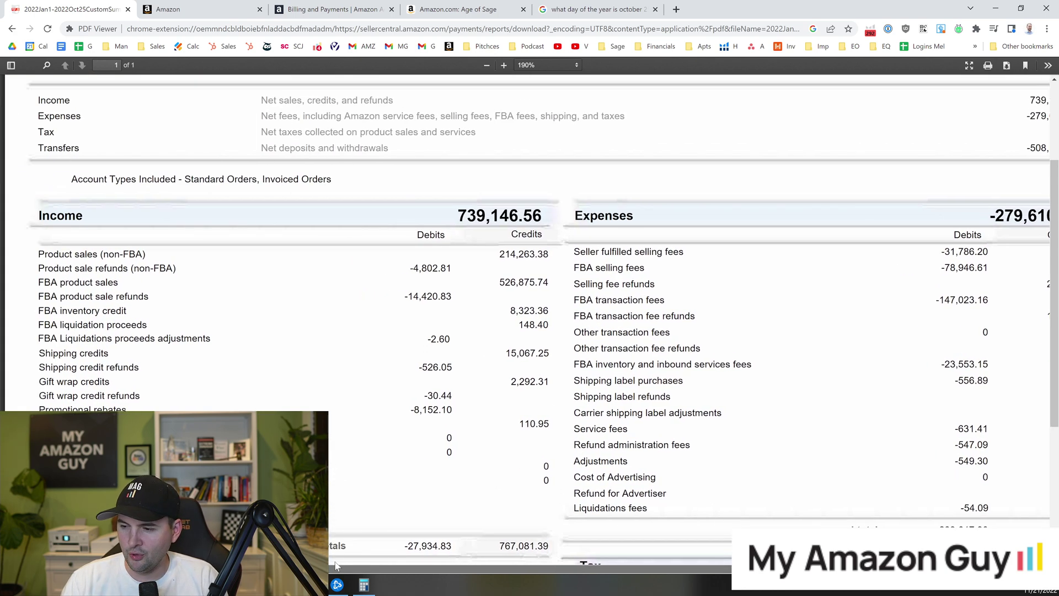
scroll(389, 450, "down", 2)
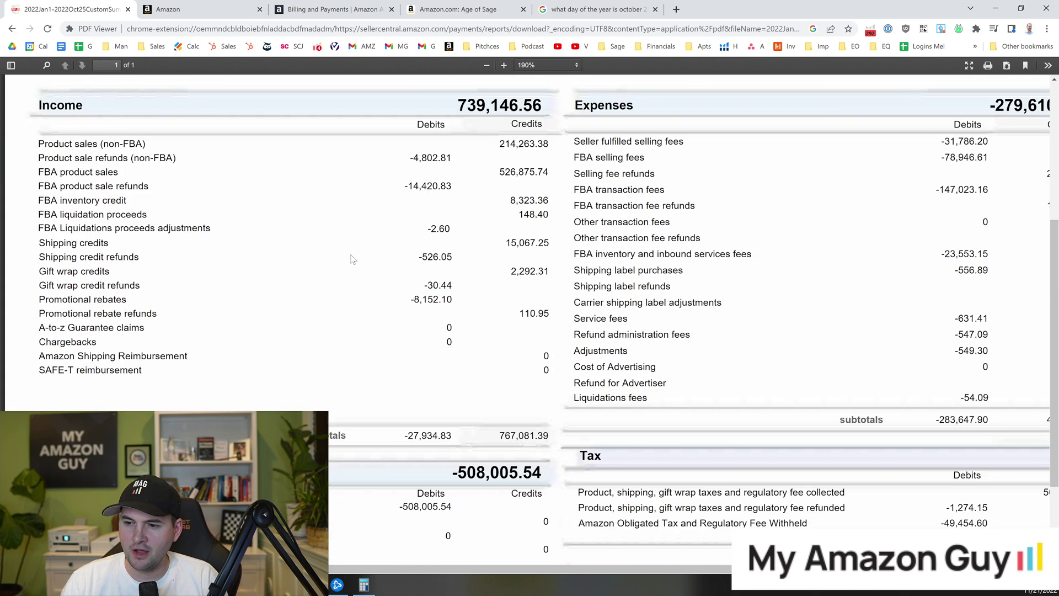
scroll(353, 262, "up", 1)
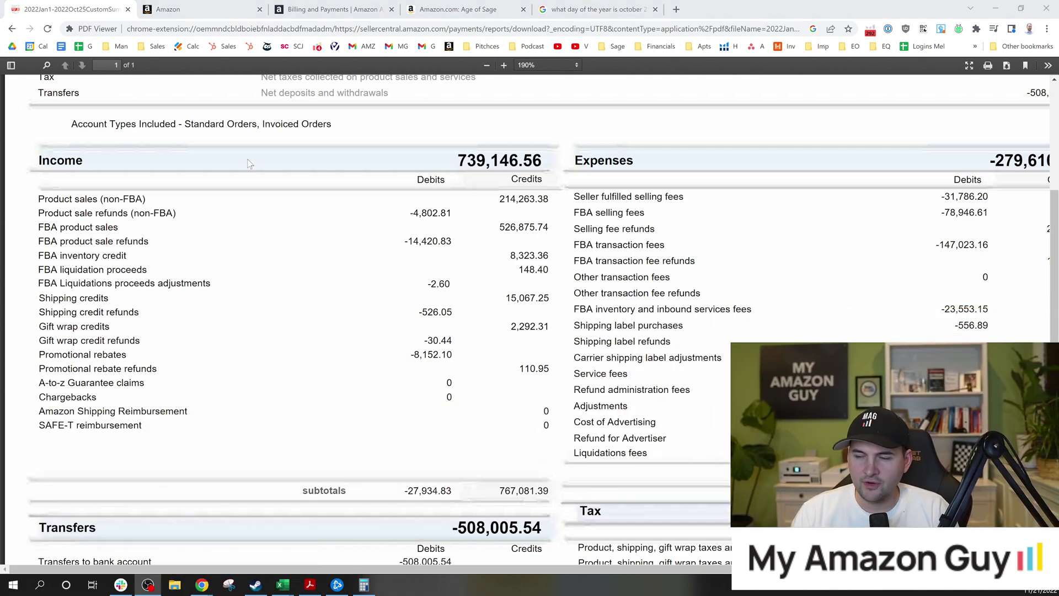
scroll(267, 173, "up", 4)
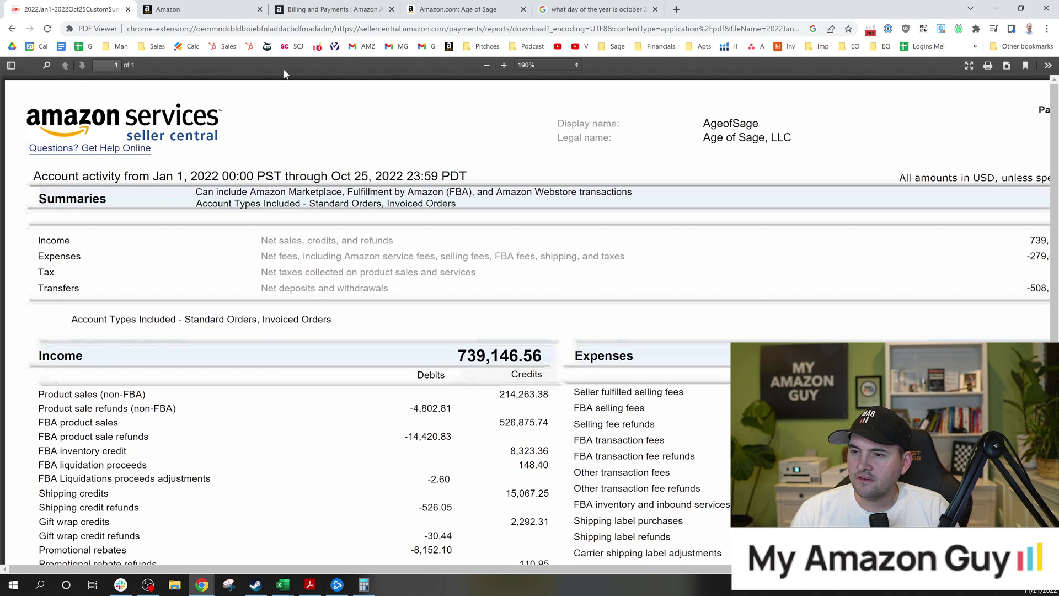
Switch to the Payments Dashboard and inspect the Funds Available date selector without changing it
left_click(220, 10)
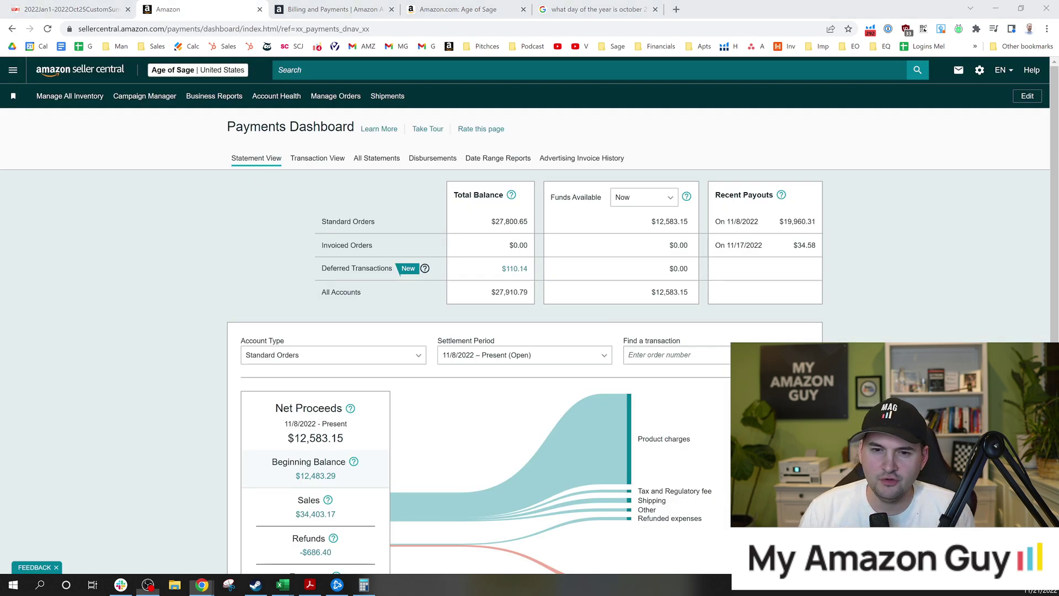
left_click(190, 242)
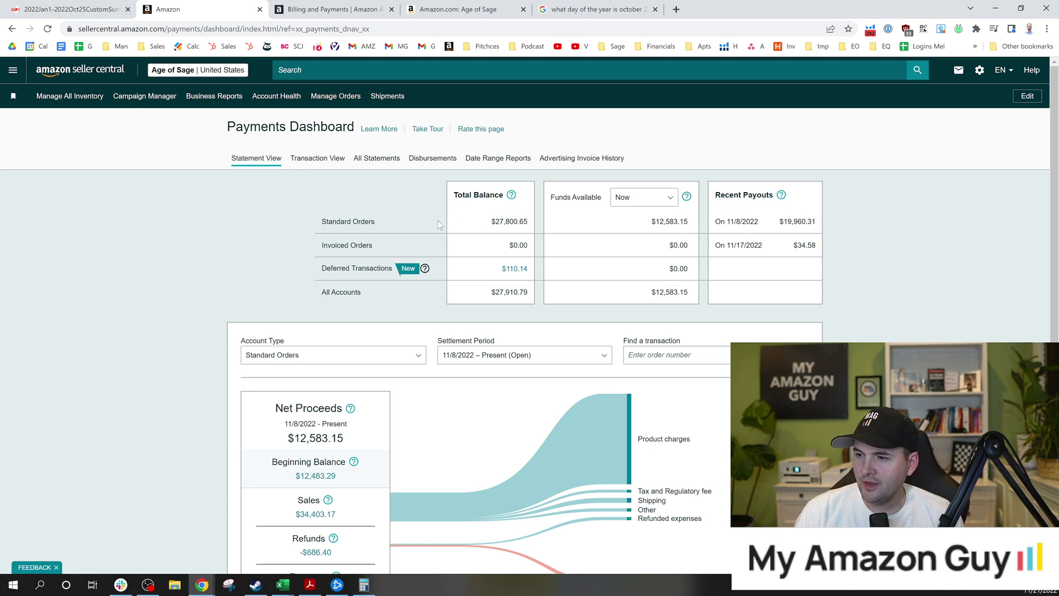
left_click(641, 198)
left_click(641, 197)
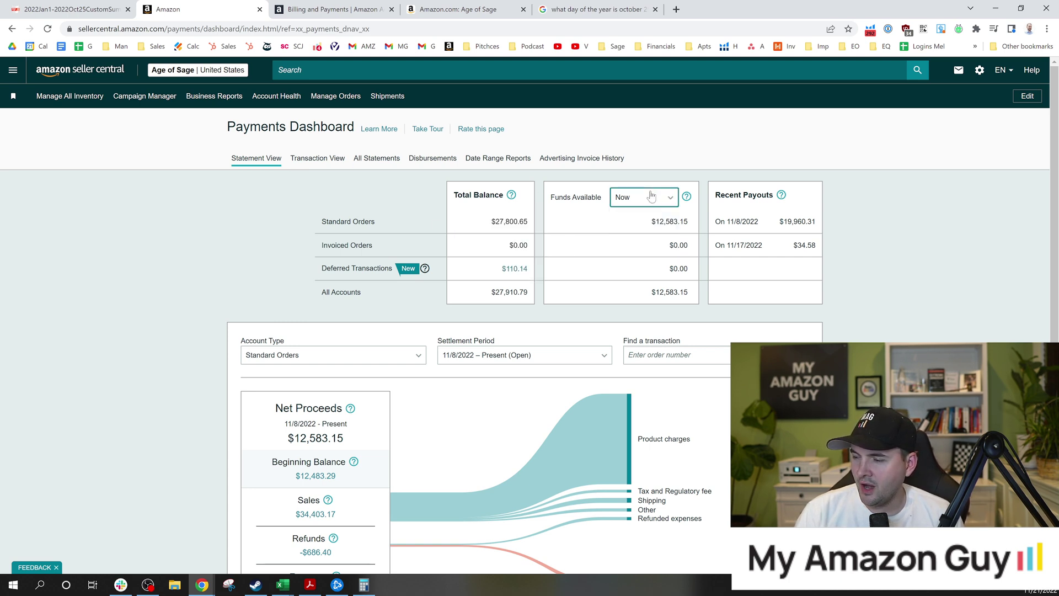
Examine the Net Proceeds breakdown for the open settlement period, including the Account Level Reserve, and compare it with the balances
scroll(641, 197, "down", 2)
scroll(596, 306, "down", 3)
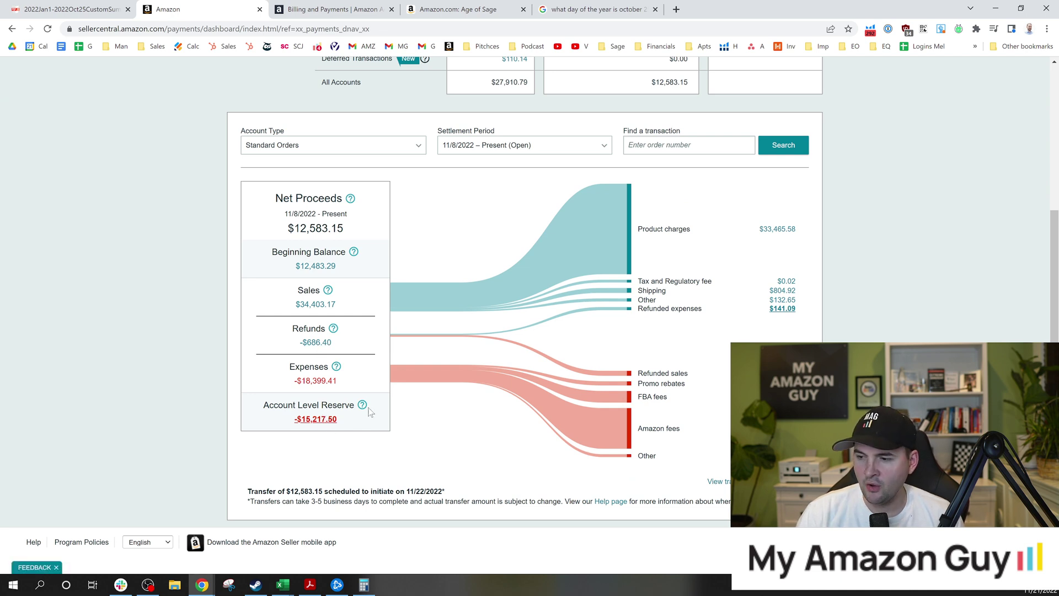
mouse_move(362, 406)
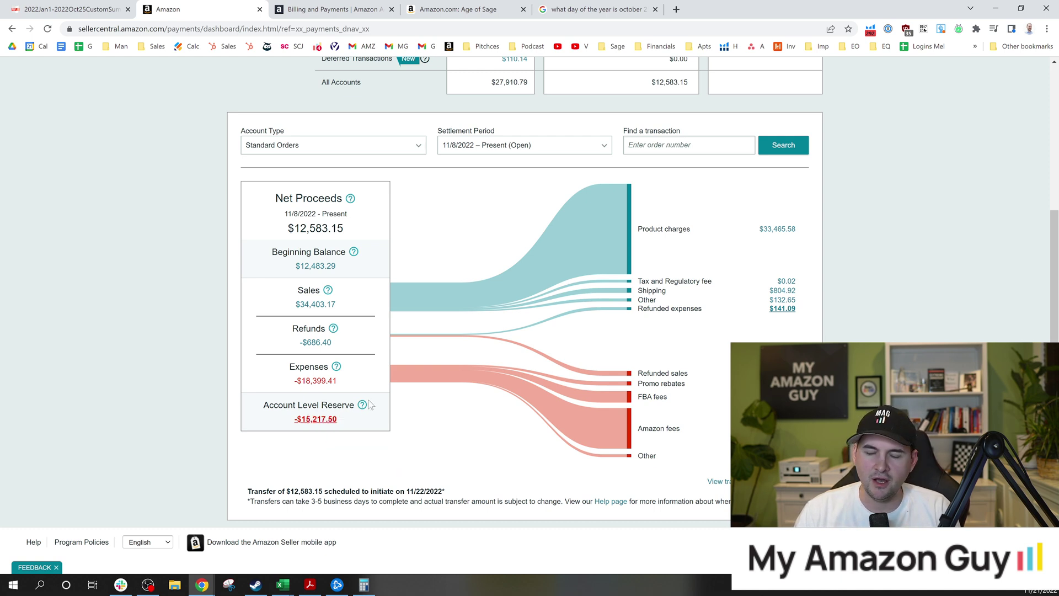
mouse_move(362, 405)
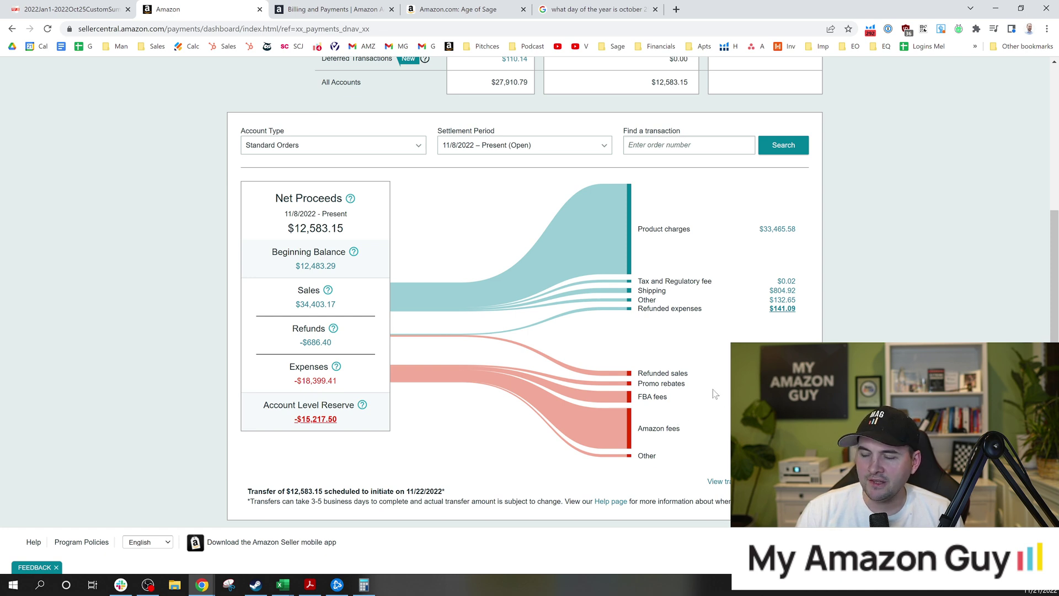
scroll(678, 375, "up", 2)
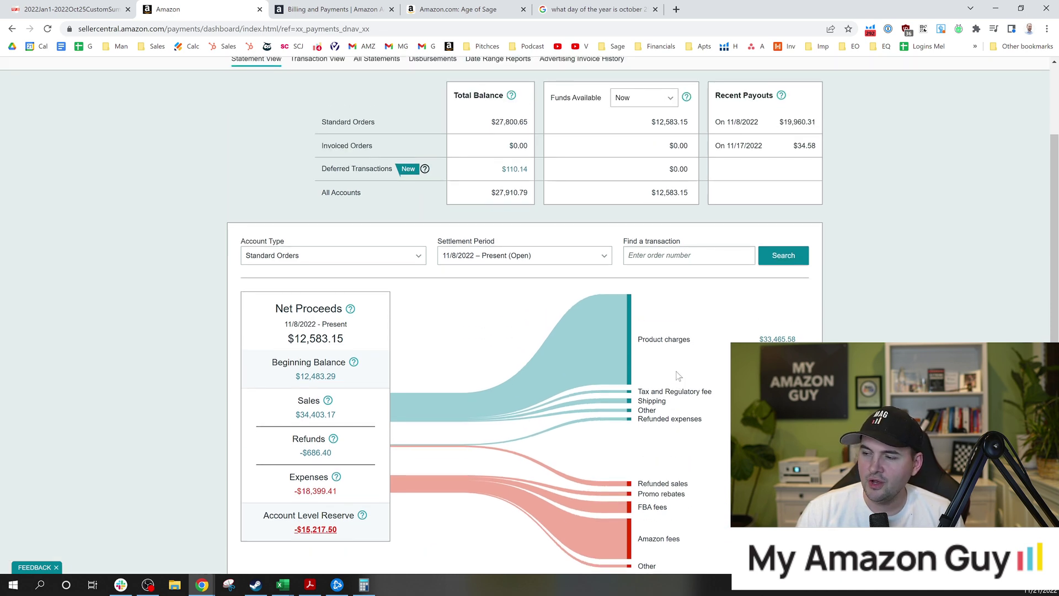
scroll(669, 370, "down", 2)
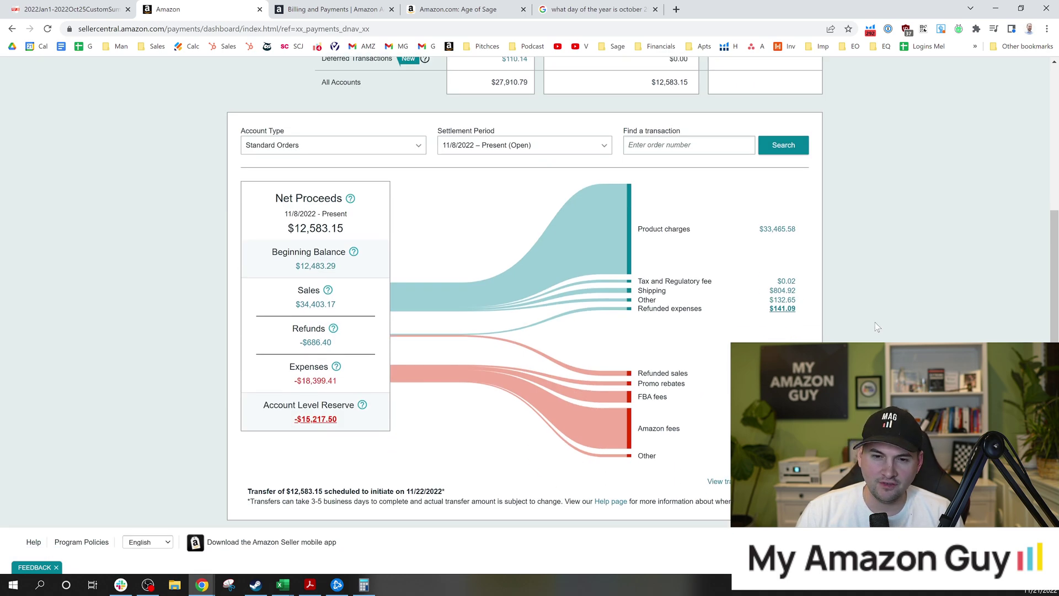
scroll(875, 323, "up", 4)
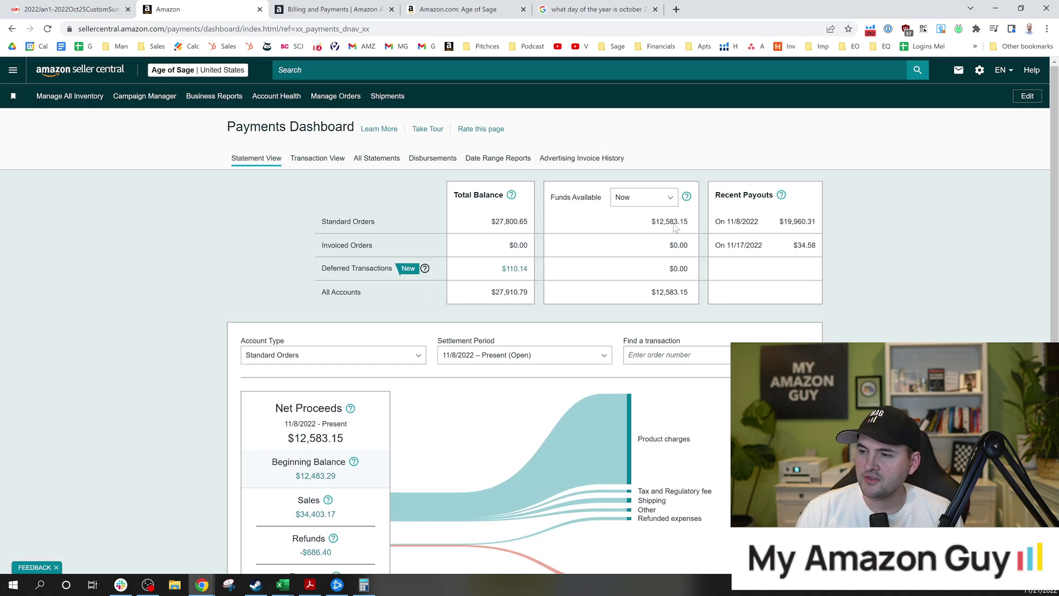
Open the Transaction View and highlight the product name of the first listed order payment
left_click(304, 161)
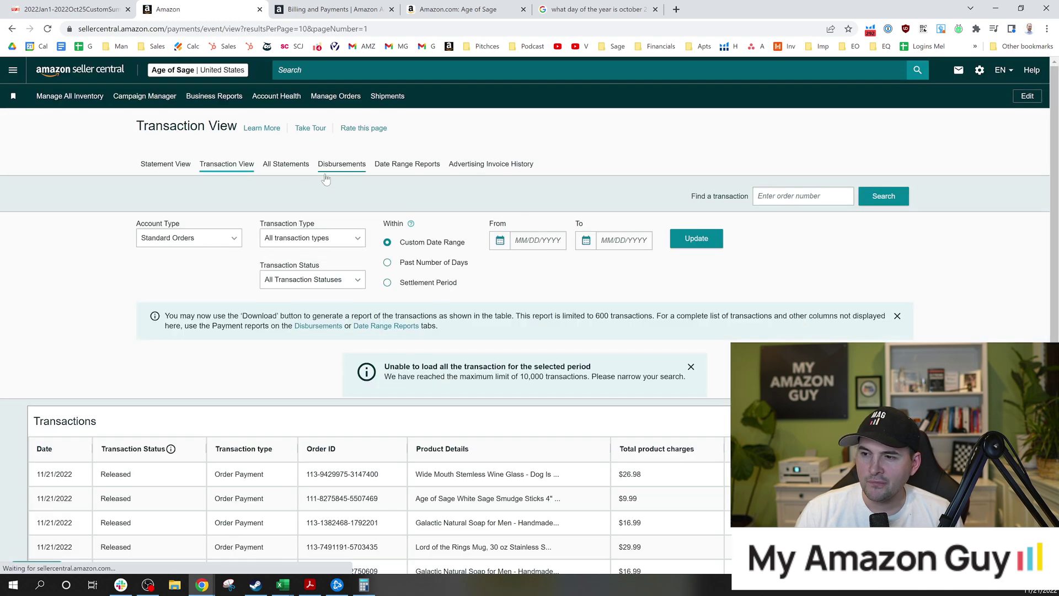
scroll(324, 332, "down", 2)
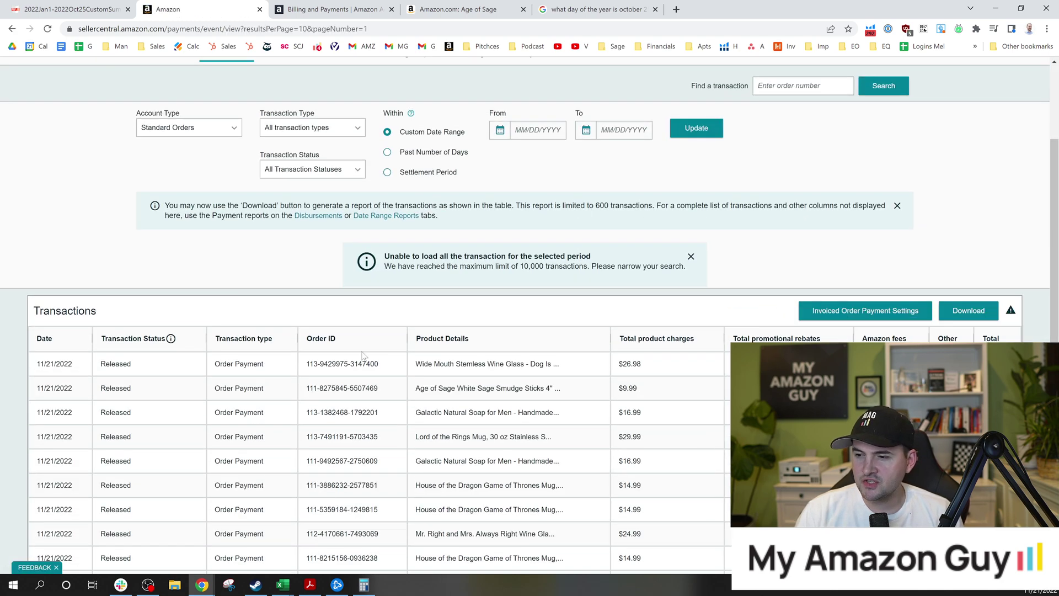
scroll(362, 356, "down", 1)
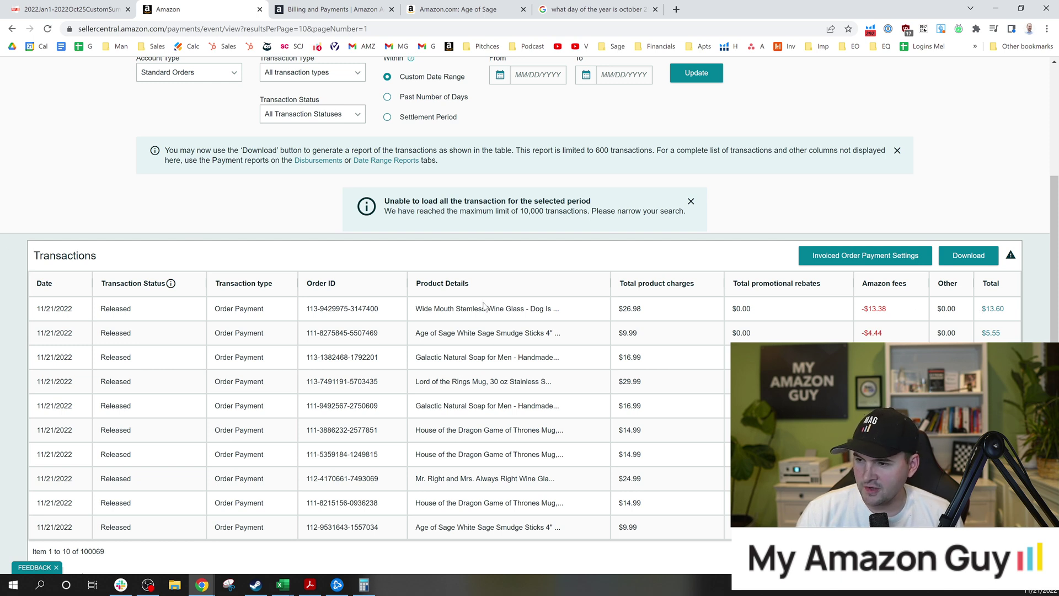
left_click_drag(416, 309, 548, 310)
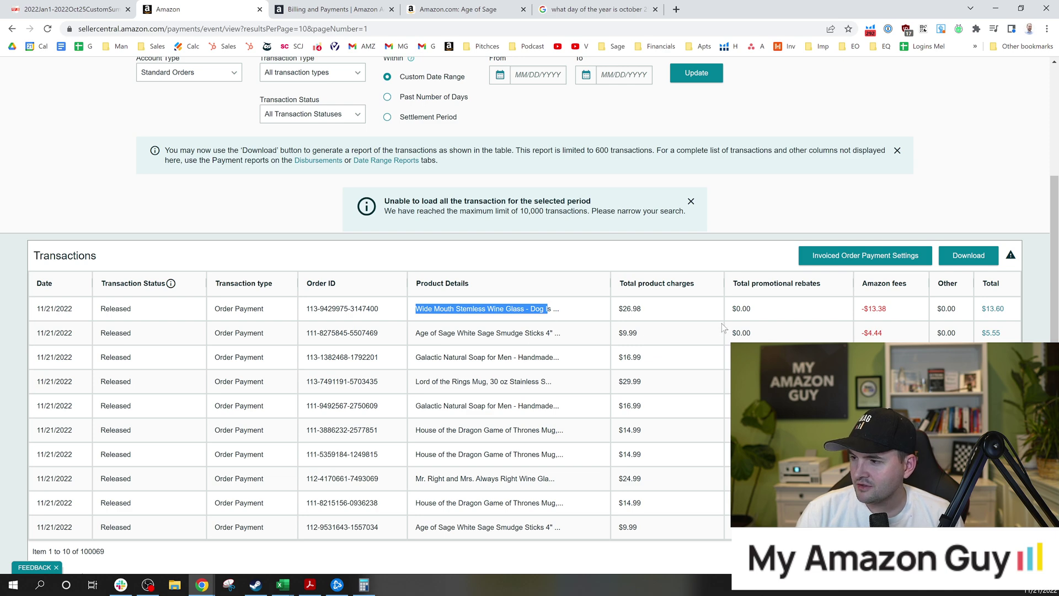
Open the first order payment's transaction details, follow its order details link, and open the relocated order page in a new tab
left_click(993, 309)
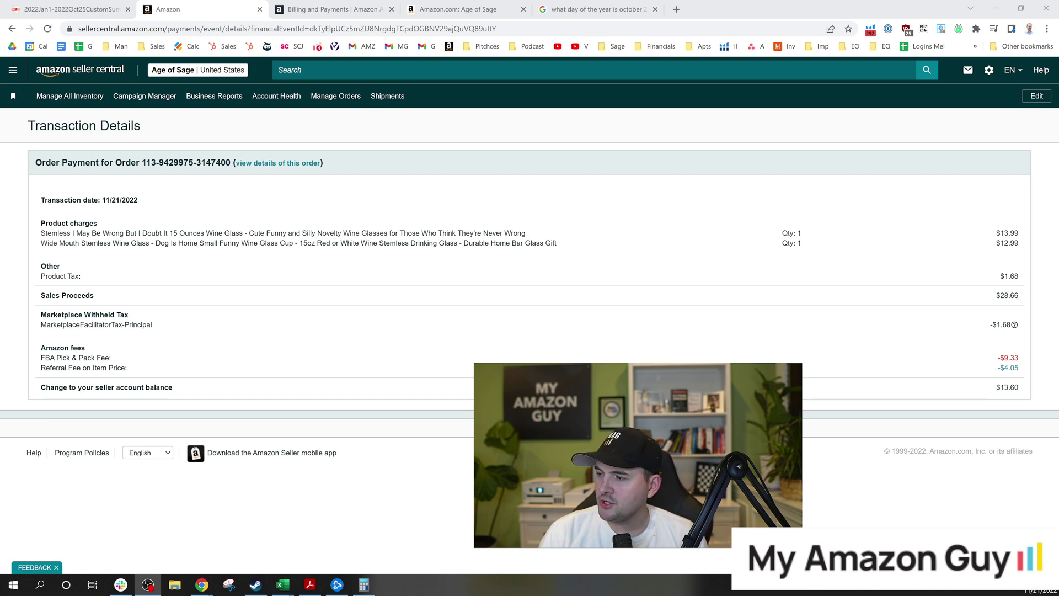
left_click(248, 163)
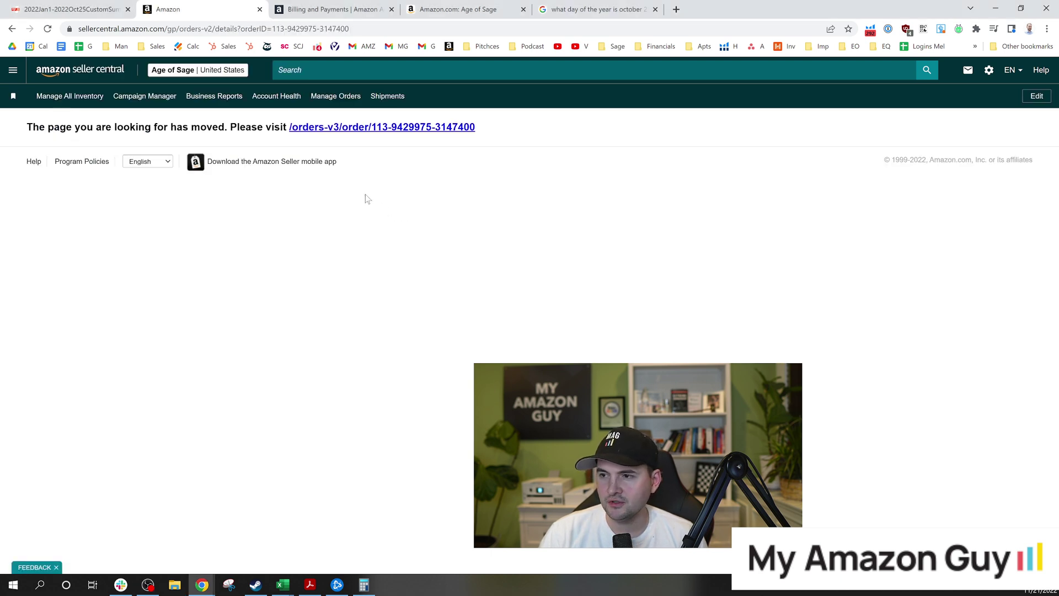
right_click(318, 129)
left_click(353, 135)
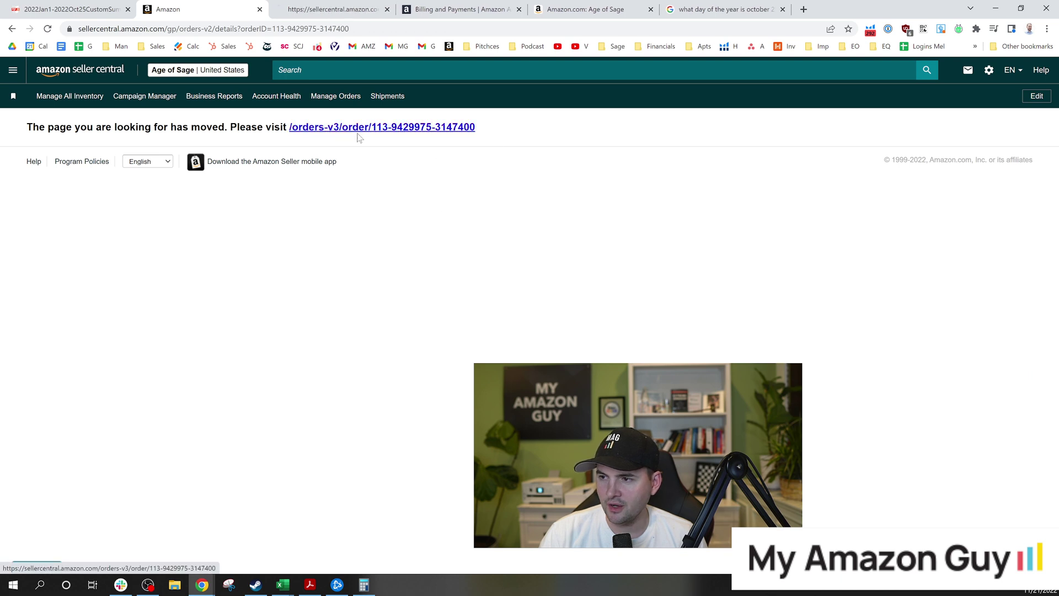
Compare the order's details page, including its items and sales proceeds, with the fee breakdown in the order payment's transaction details
left_click(312, 6)
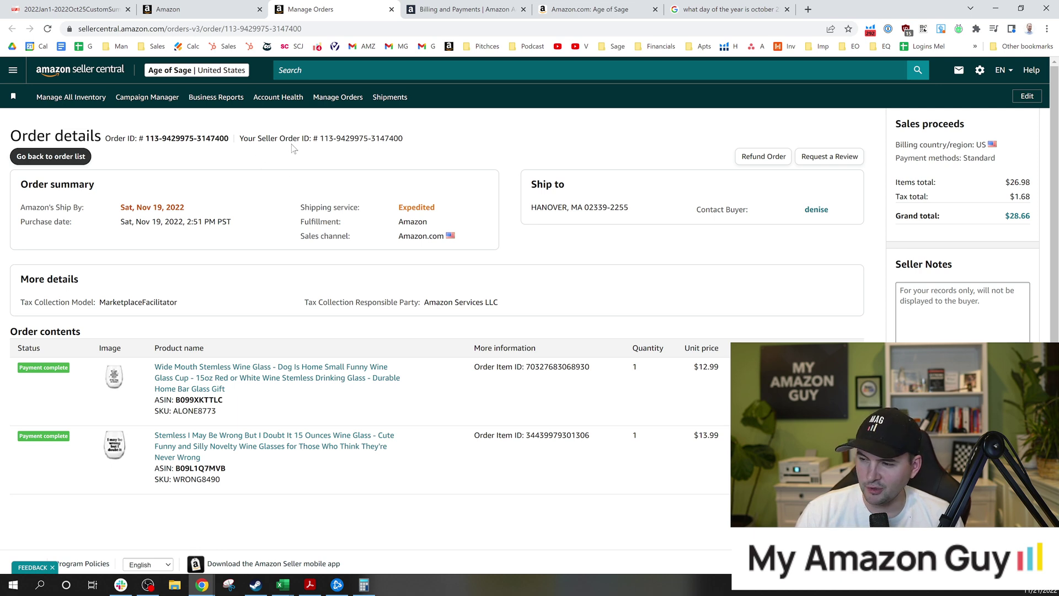
left_click(204, 6)
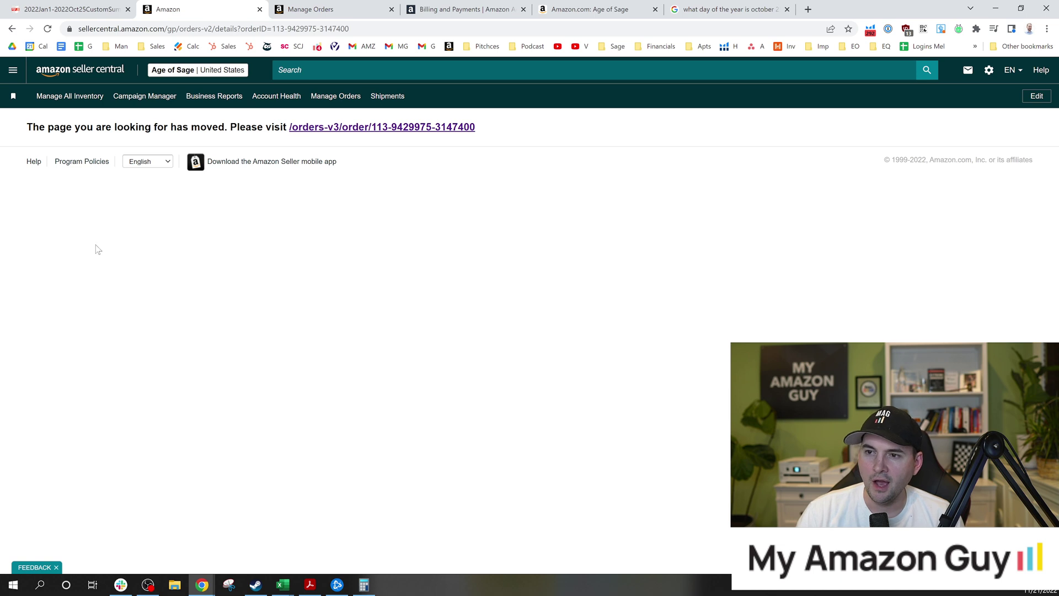
key("alt+Left")
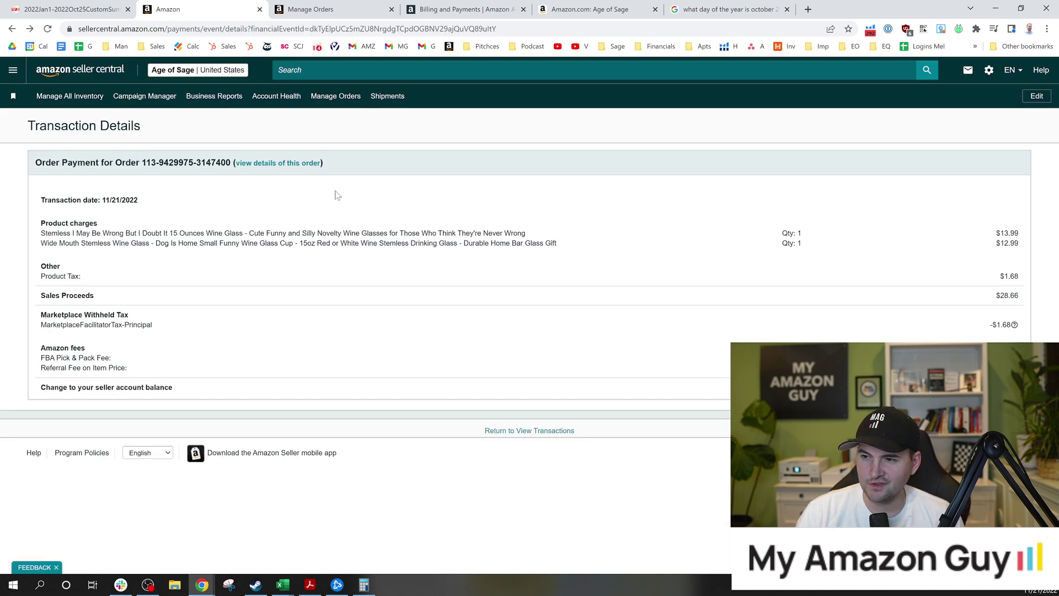
left_click(330, 9)
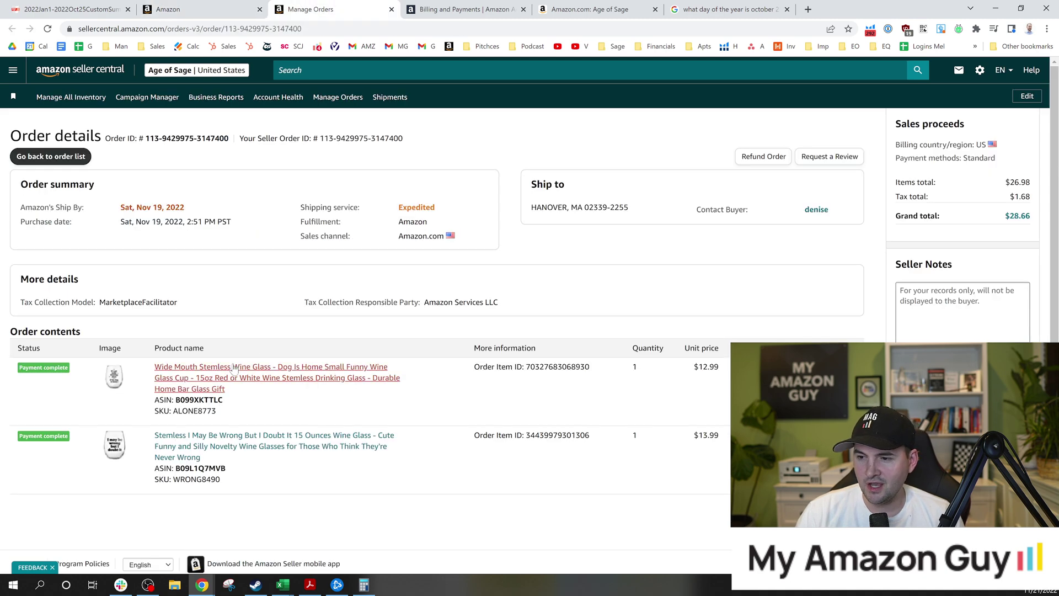
left_click(251, 7)
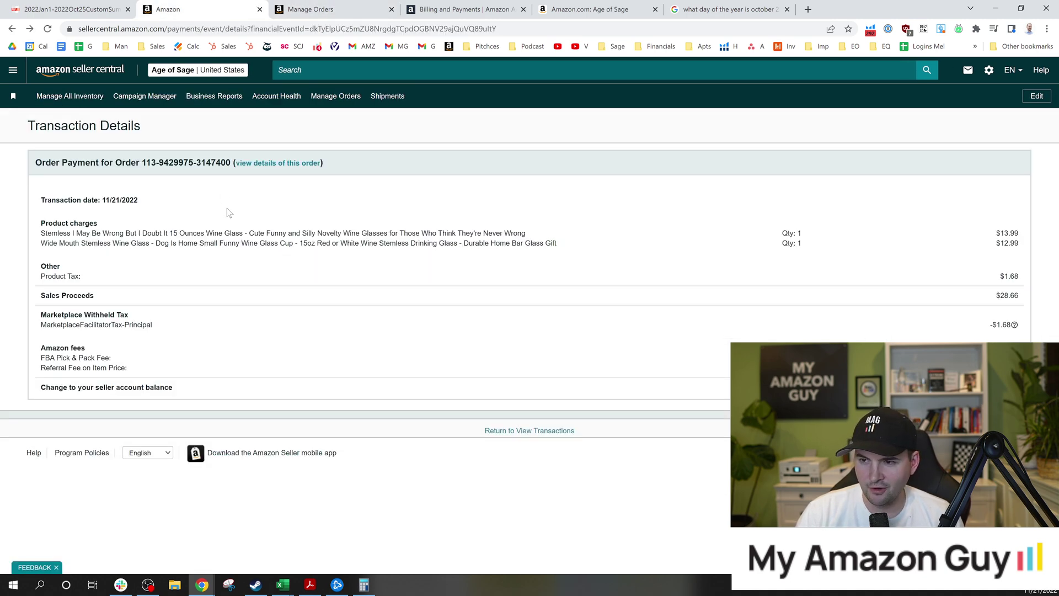
Return from the transaction details to the Transaction View and review the listed order payments and filter options
key("alt+Left")
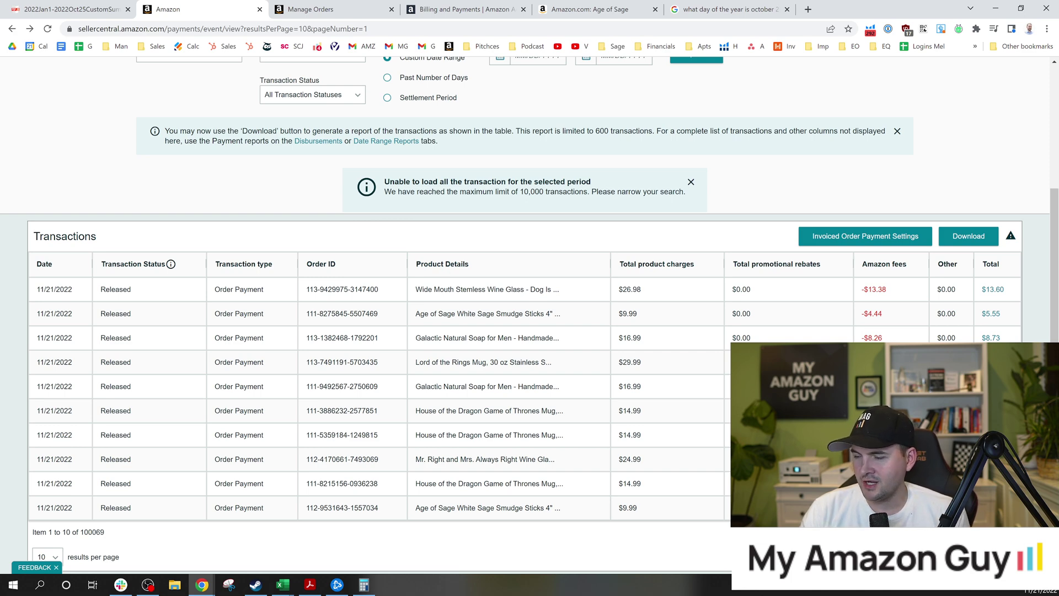
scroll(220, 301, "up", 2)
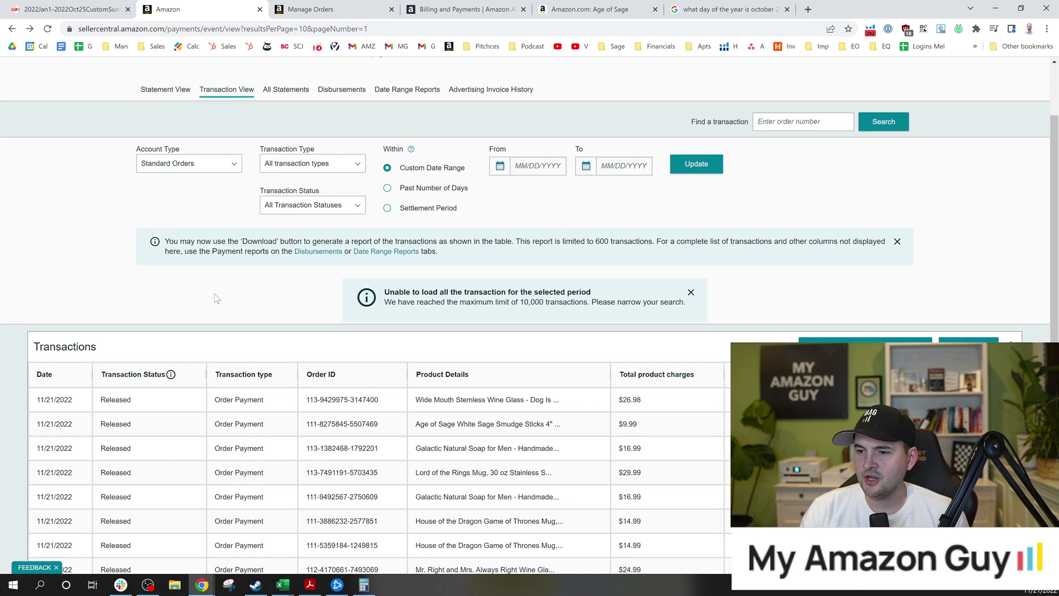
scroll(413, 420, "down", 1)
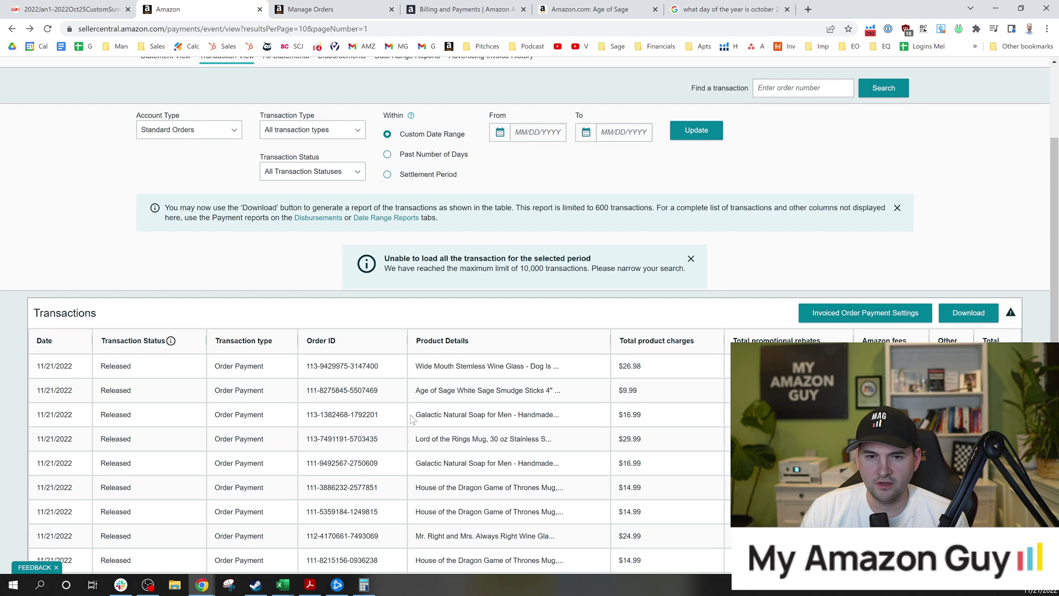
Open the Seller Central home page in a new tab and search the full inventory for "smudge"
right_click(450, 46)
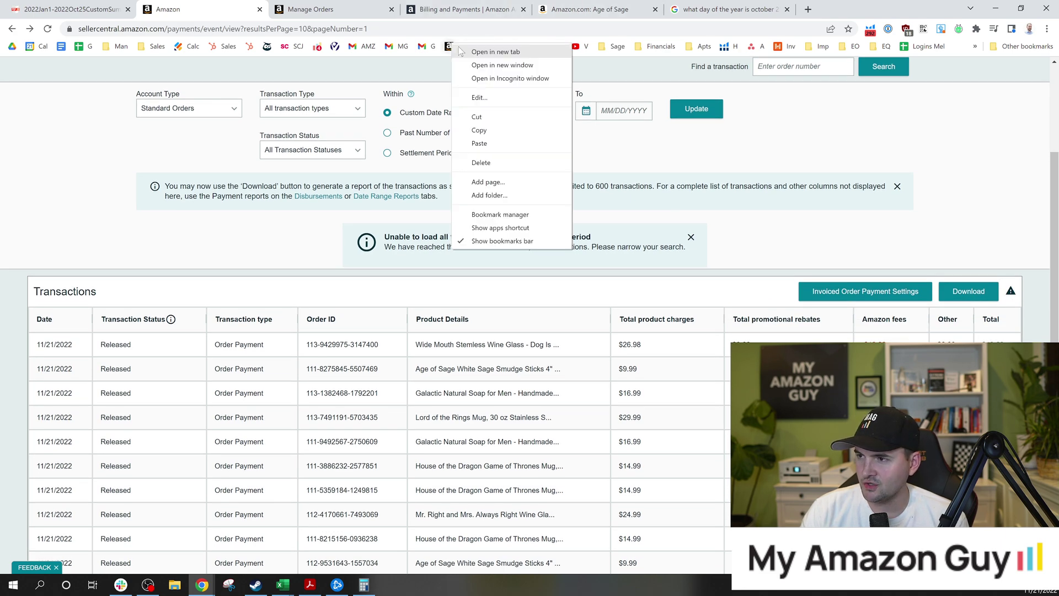
left_click(464, 51)
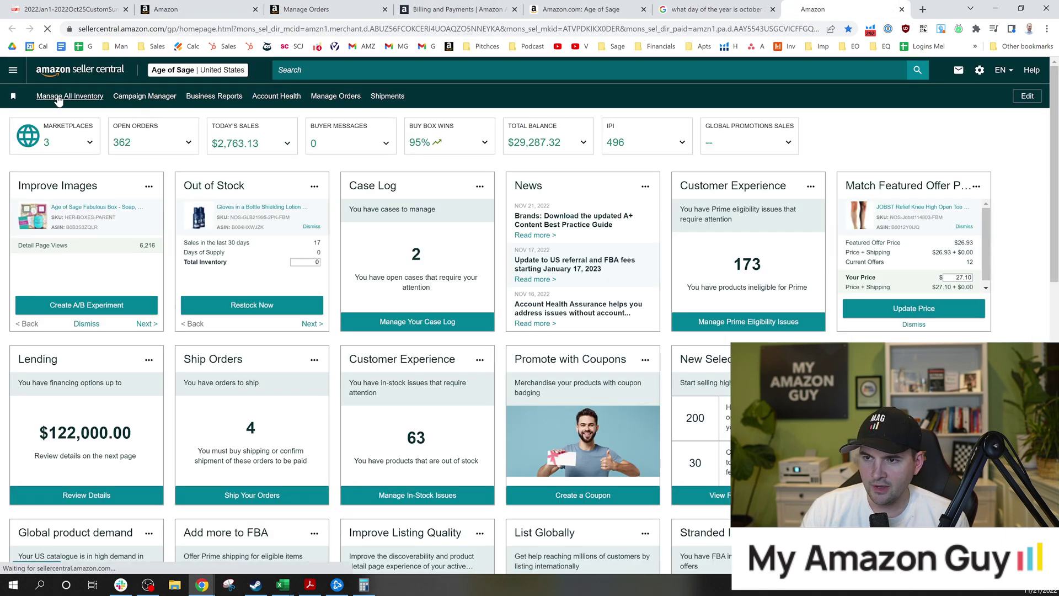
left_click(58, 97)
left_click(157, 199)
type("s")
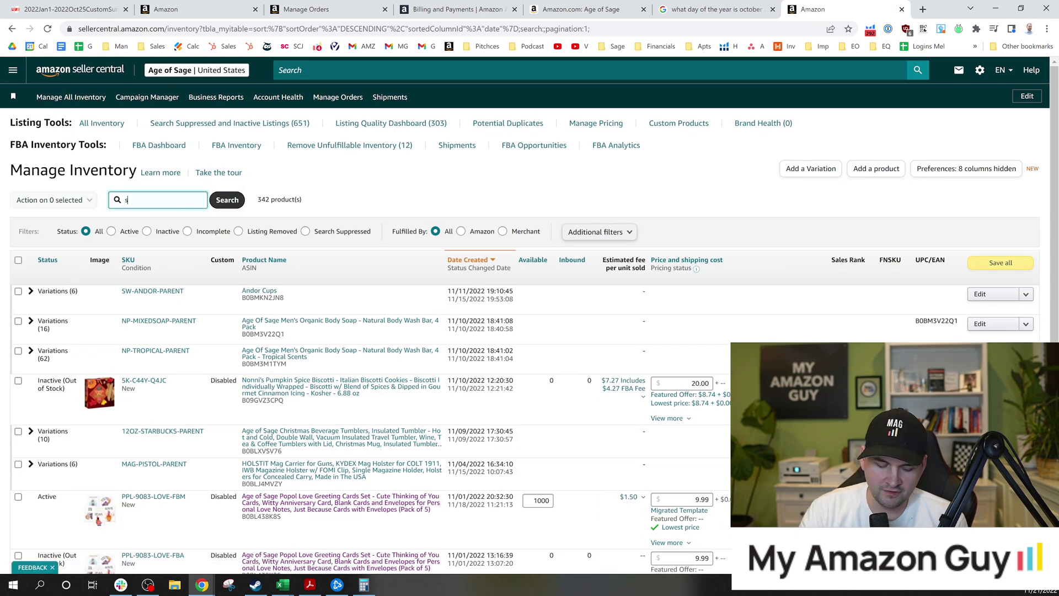
type("mudge")
key("Return")
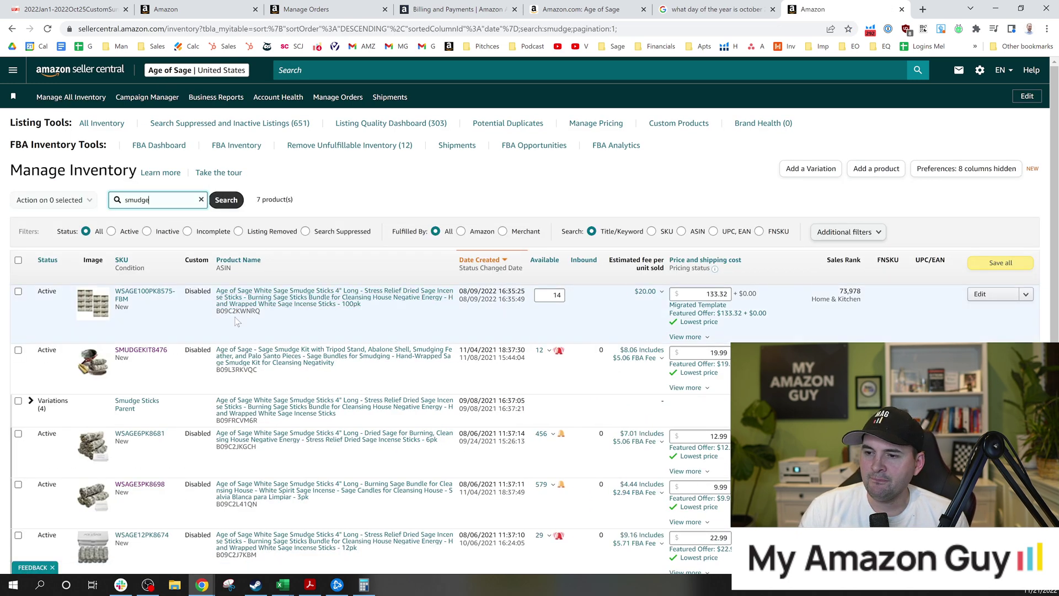
Open the details of SKU WSAGE3PK8698 from the inventory results and highlight its sales rank
scroll(133, 327, "down", 2)
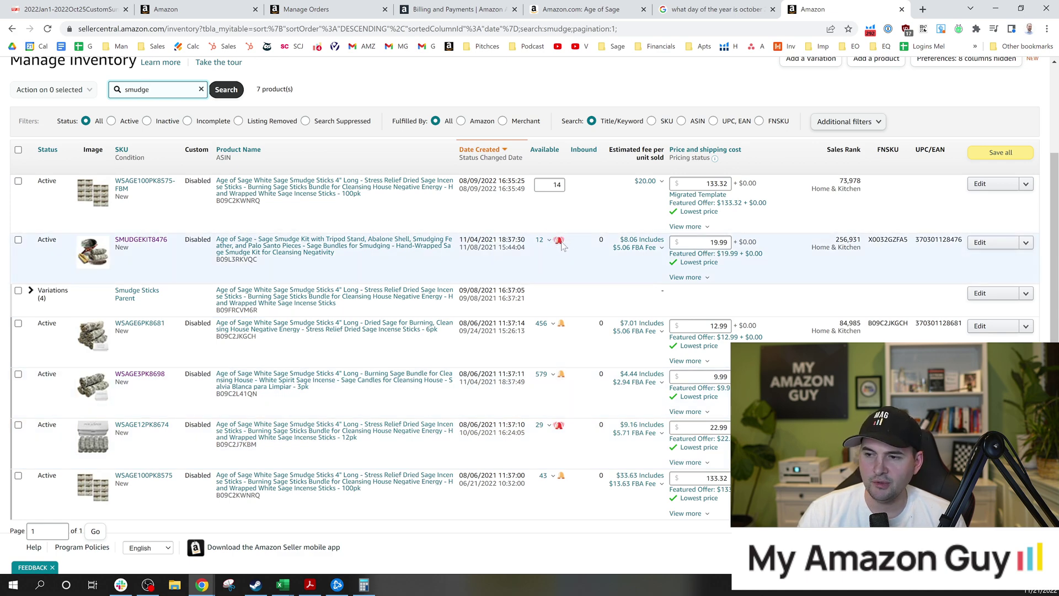
mouse_move(563, 246)
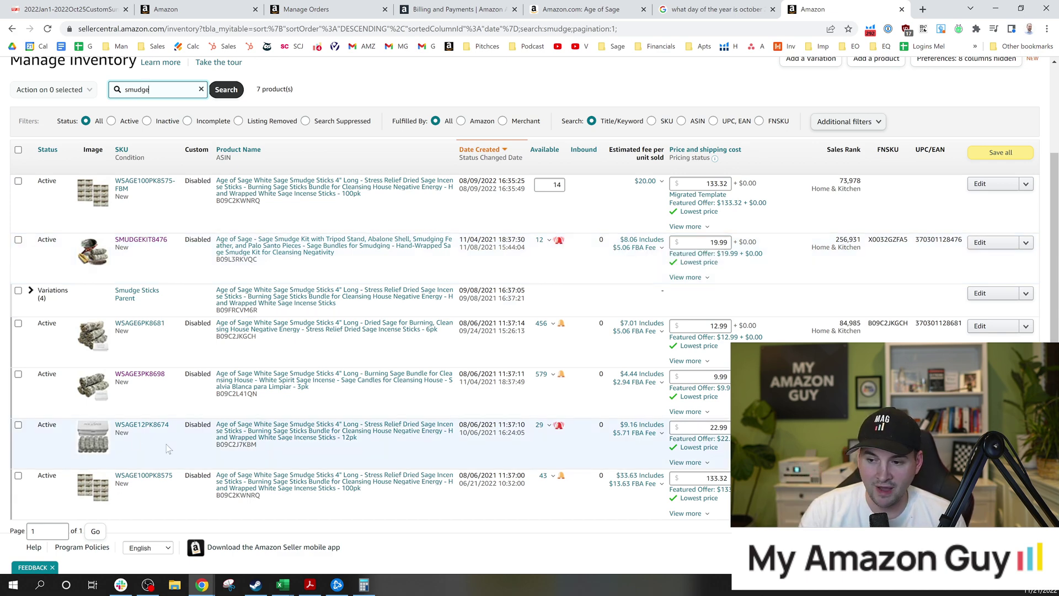
left_click(133, 377)
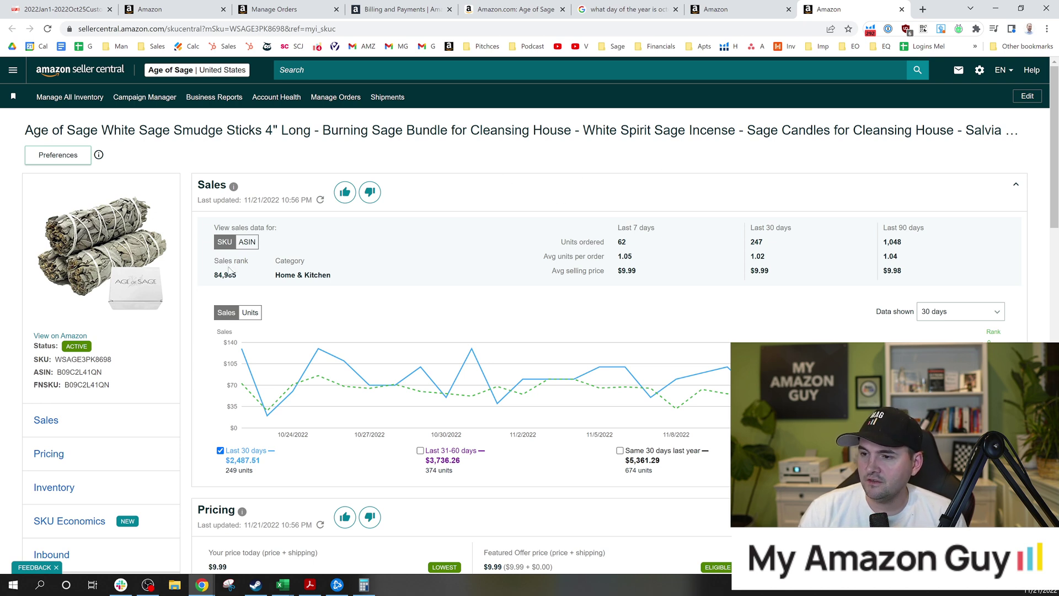
left_click_drag(242, 276, 211, 282)
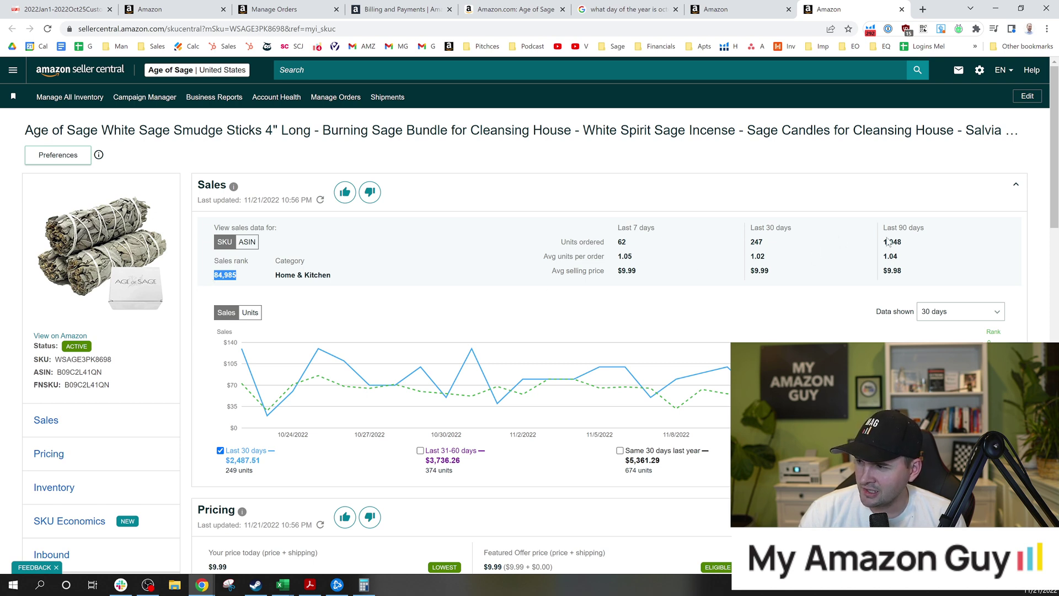
left_click_drag(1054, 165, 1054, 175)
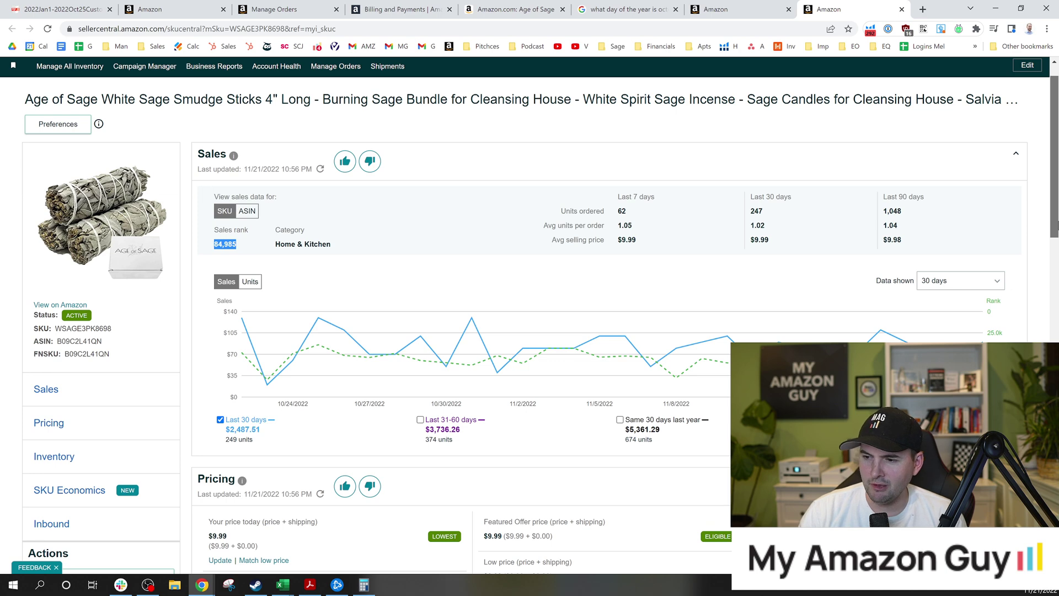
Highlight the Sponsored Products charge and net proceeds in SKU Economics, check the per-unit breakdown, and return to the totals
left_click_drag(1058, 225, 1057, 556)
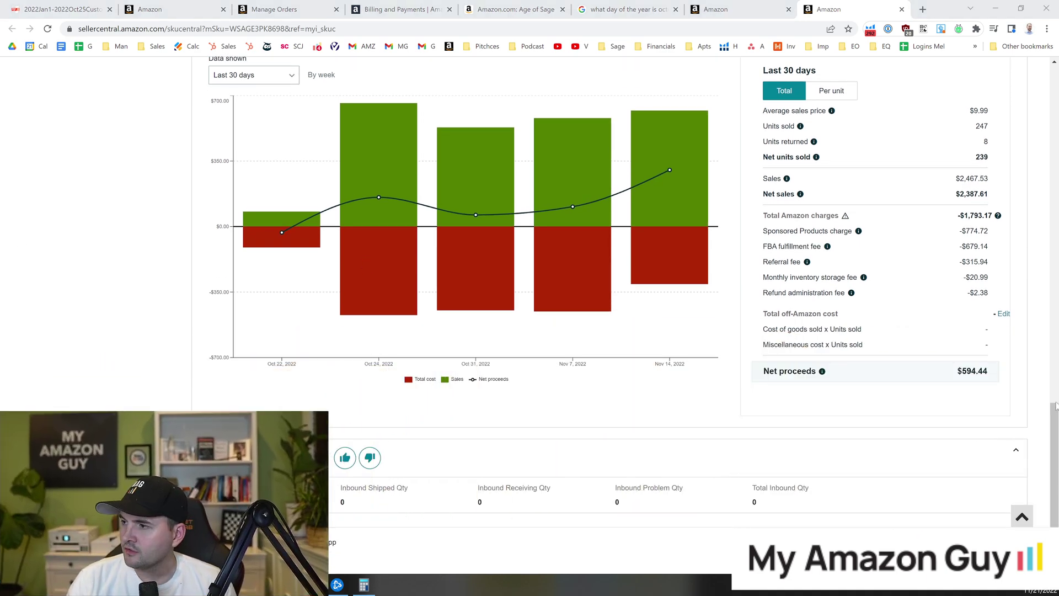
scroll(1004, 331, "up", 8)
scroll(1007, 342, "down", 6)
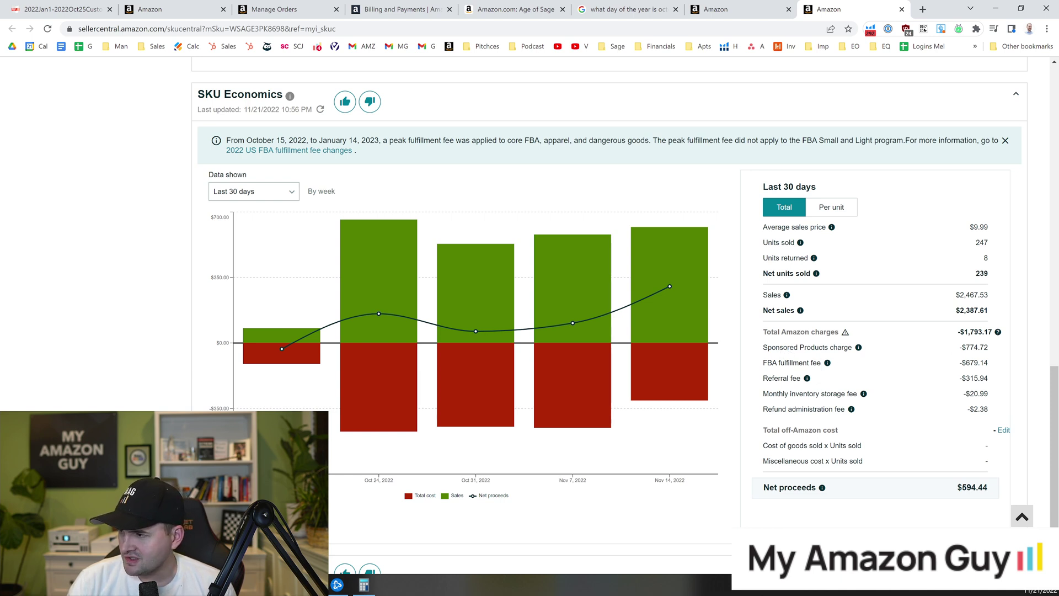
left_click_drag(959, 347, 988, 347)
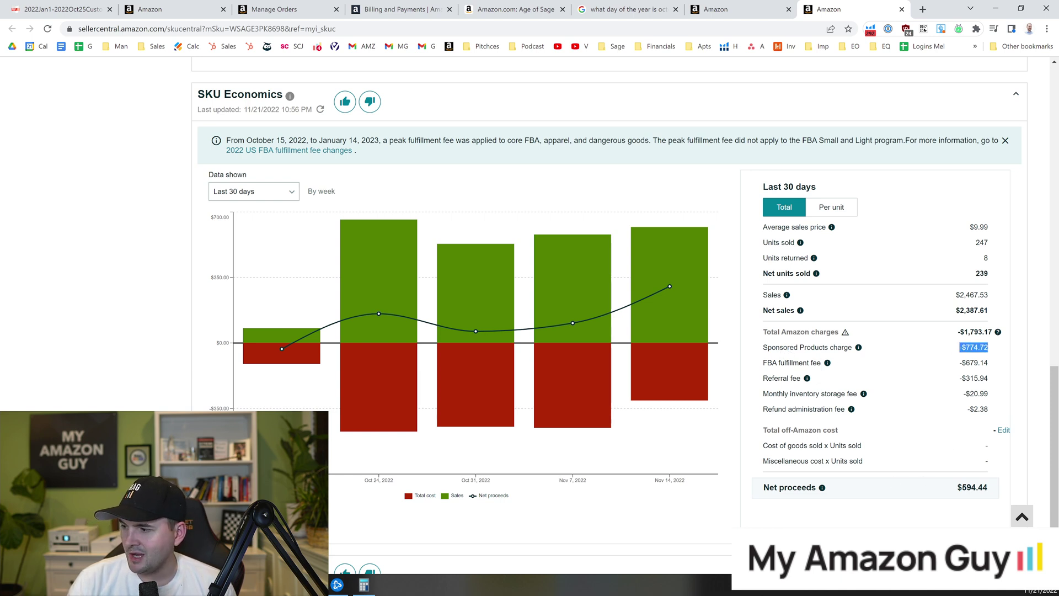
left_click_drag(962, 487, 984, 488)
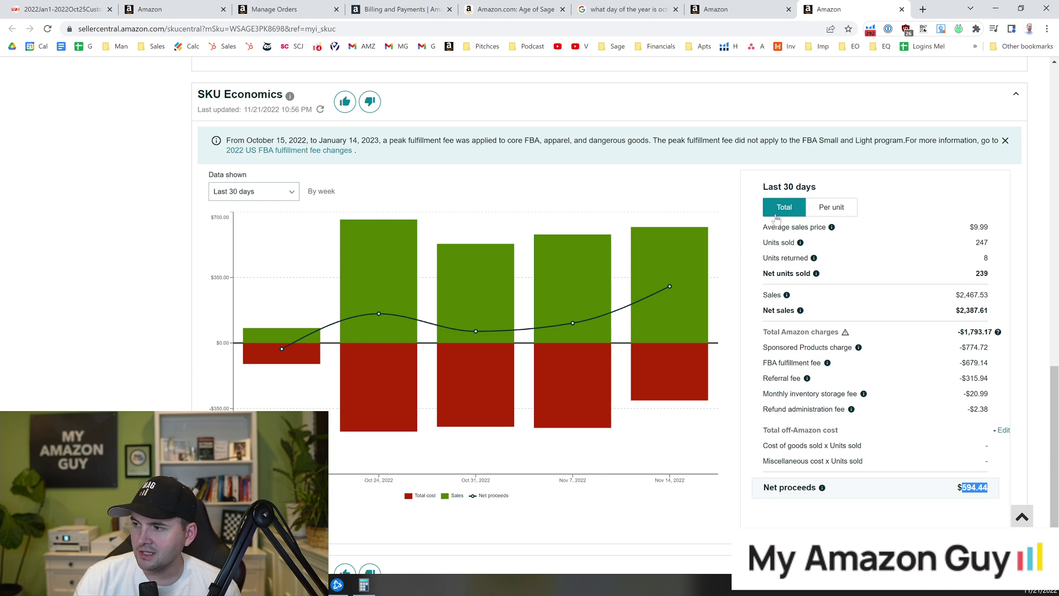
left_click(823, 213)
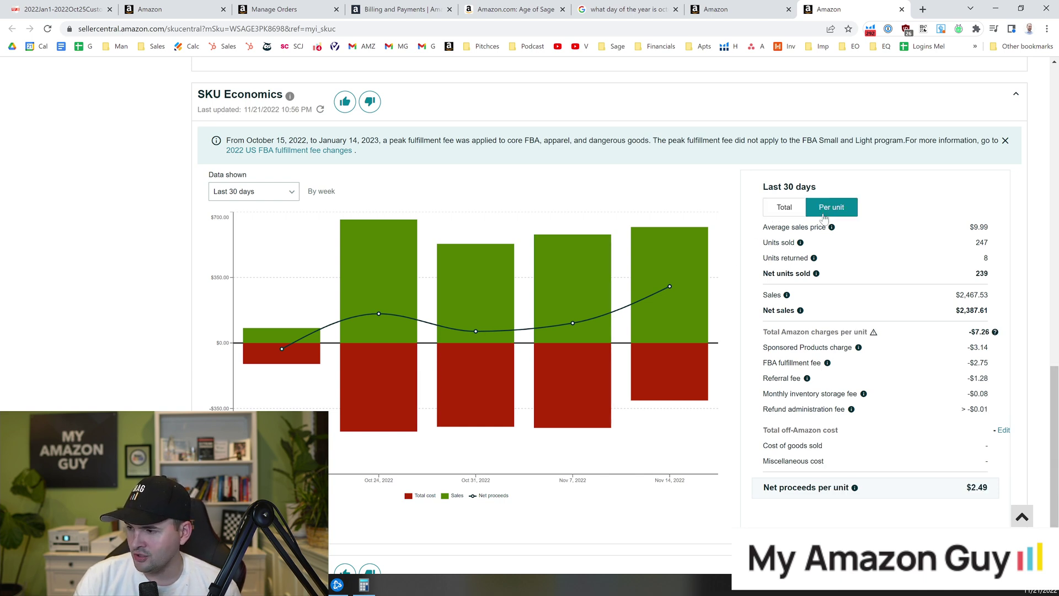
left_click(785, 210)
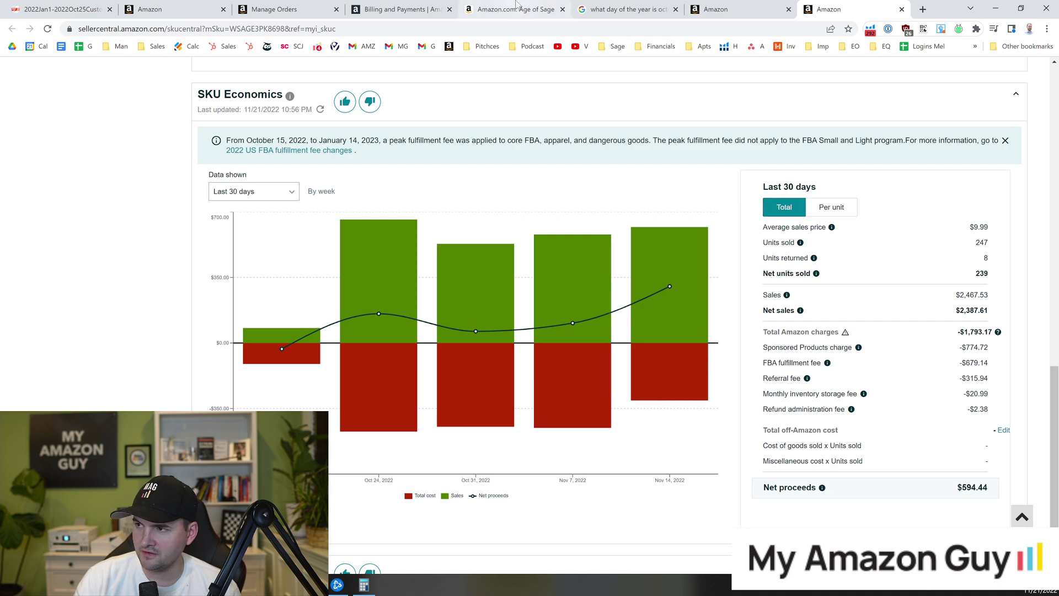
Open the 3-pack White Sage Smudge Sticks listing in the Amazon store and select the one-time purchase option
left_click(516, 6)
scroll(413, 304, "up", 5)
left_click(413, 305)
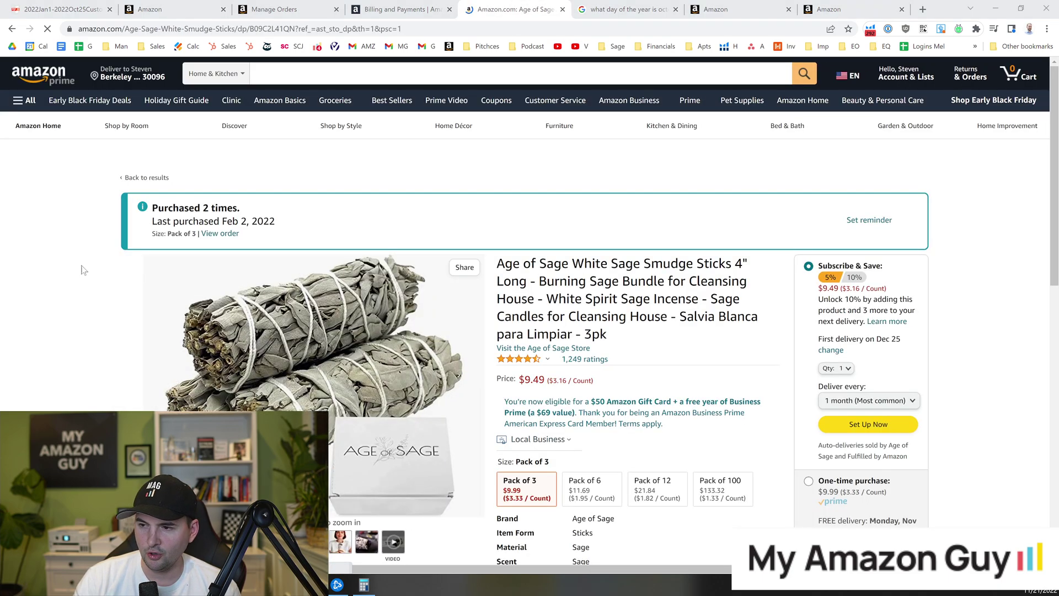
scroll(497, 249, "down", 2)
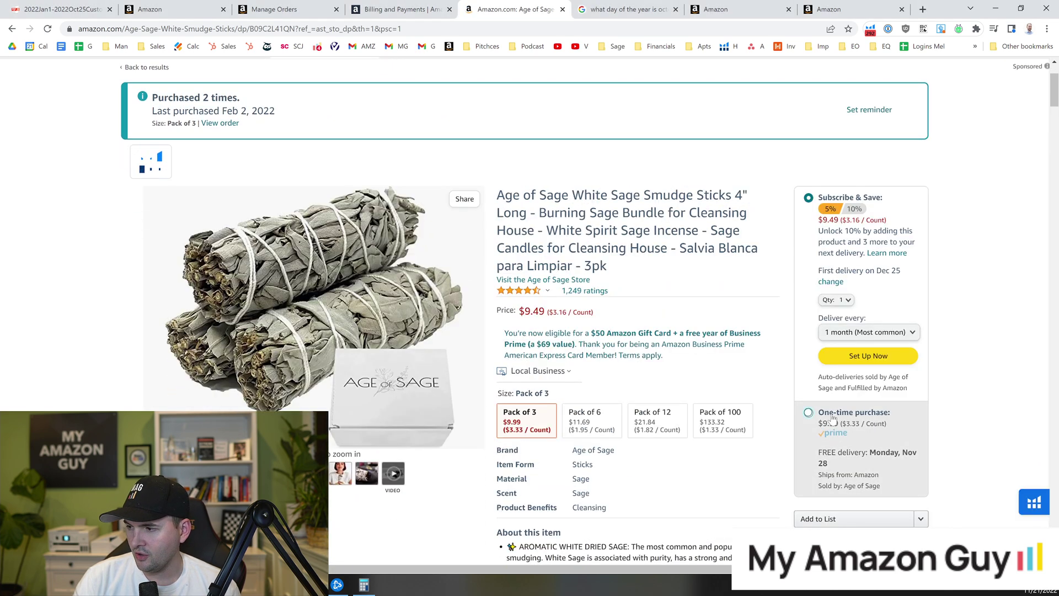
left_click(833, 419)
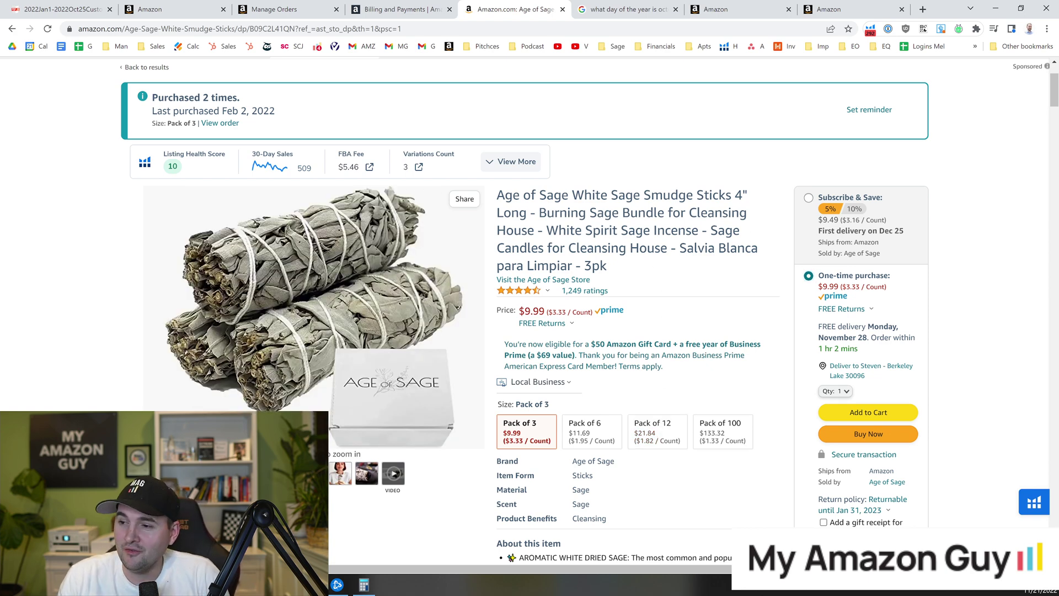
scroll(622, 231, "down", 1)
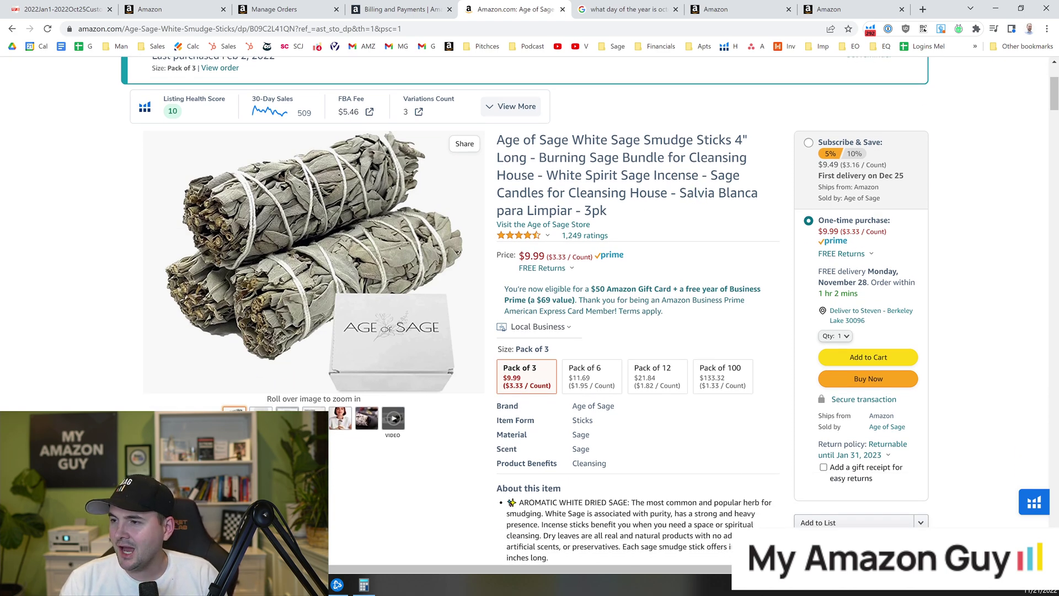
Look back through the open billing, order, transaction and listing pages and return to the smudge stick SKU's economics
left_click(384, 10)
left_click(295, 5)
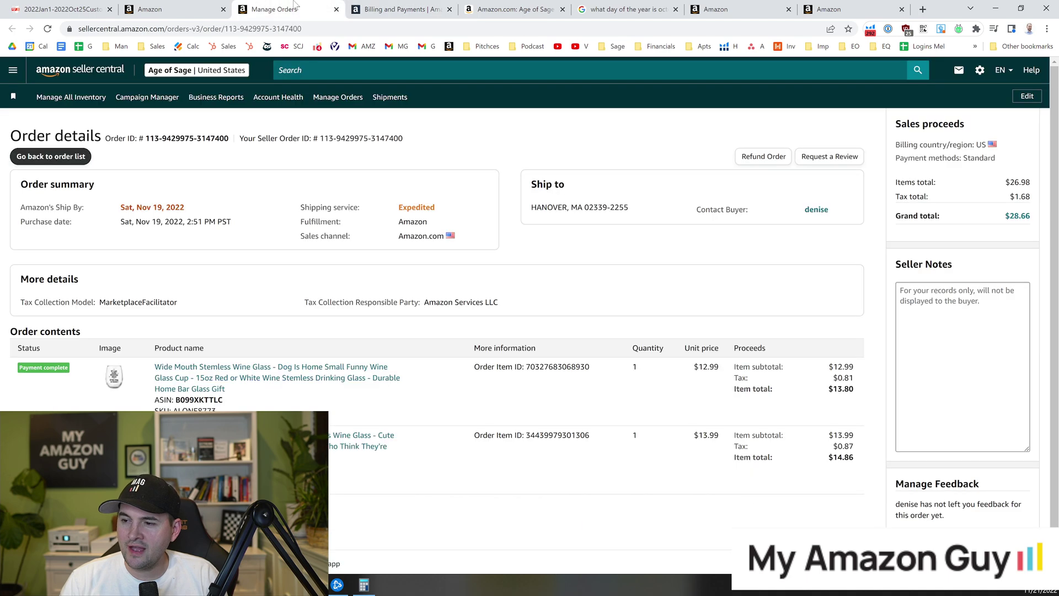
left_click(207, 9)
left_click(512, 5)
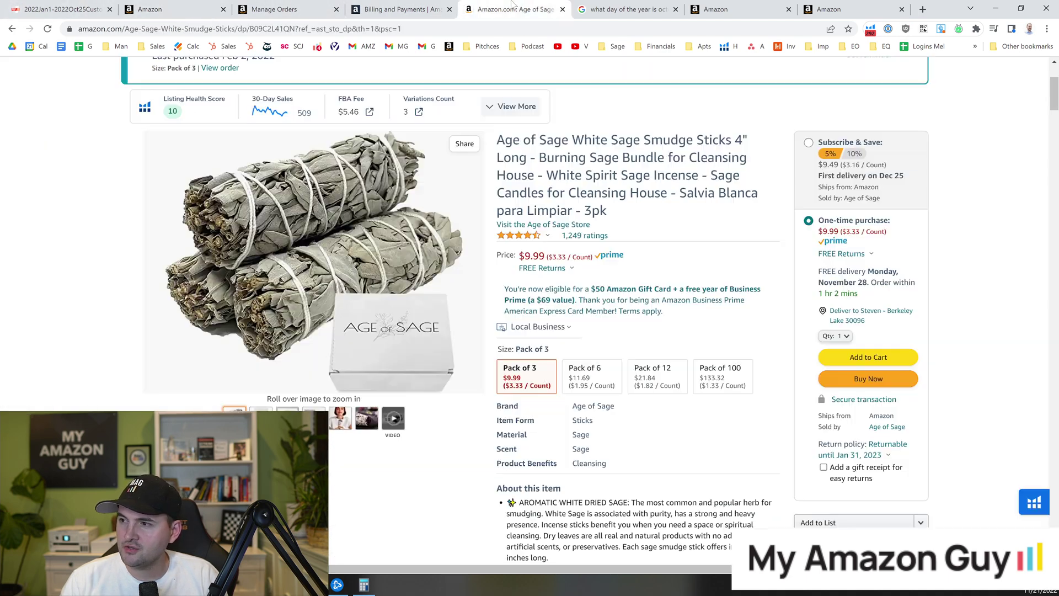
left_click(729, 8)
left_click(833, 6)
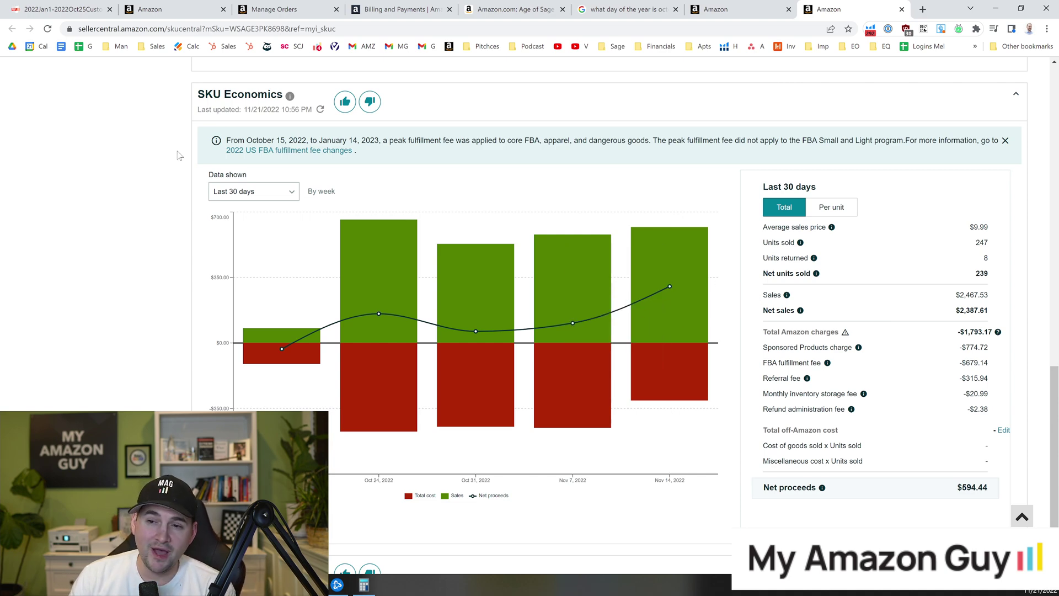
Highlight the SKU Economics heading and return to the Sales overview at the start of the SKU page
left_click_drag(182, 99, 251, 95)
scroll(1055, 450, "up", 1)
left_click(1022, 516)
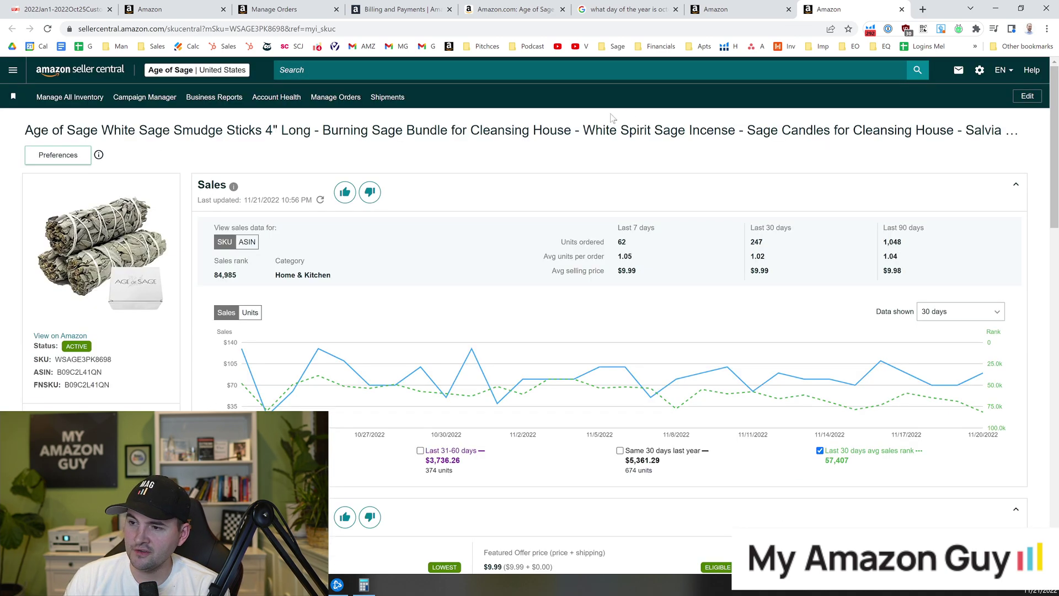
left_click_drag(1055, 140, 1055, 72)
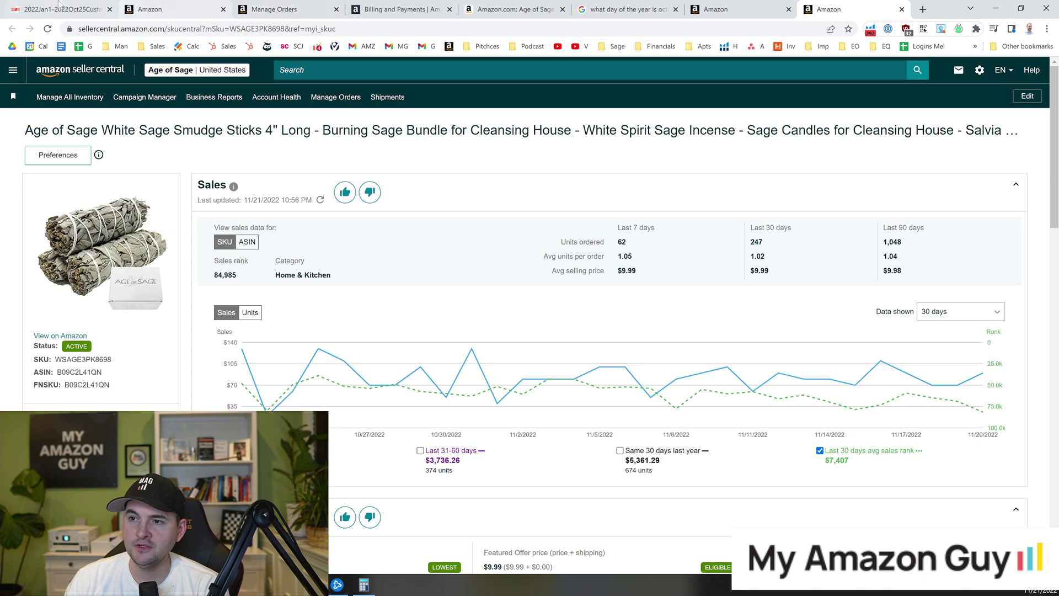
Review the income, expenses and transfers in the 2022 summary PDF, and switch back to the Transaction View
left_click(61, 9)
scroll(475, 253, "down", 5)
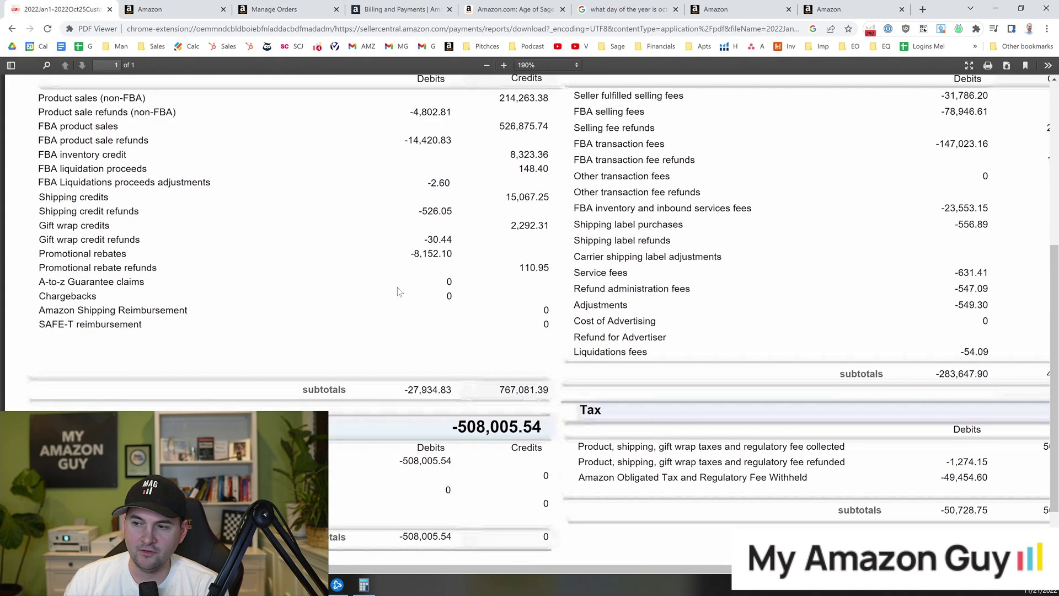
scroll(416, 304, "up", 1)
scroll(416, 304, "up", 4)
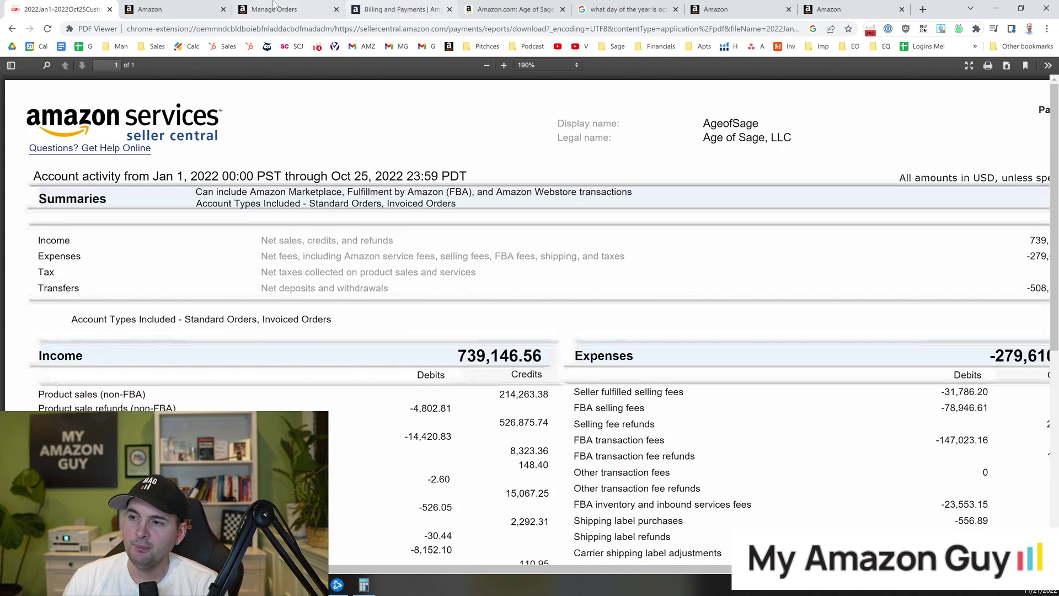
left_click(205, 9)
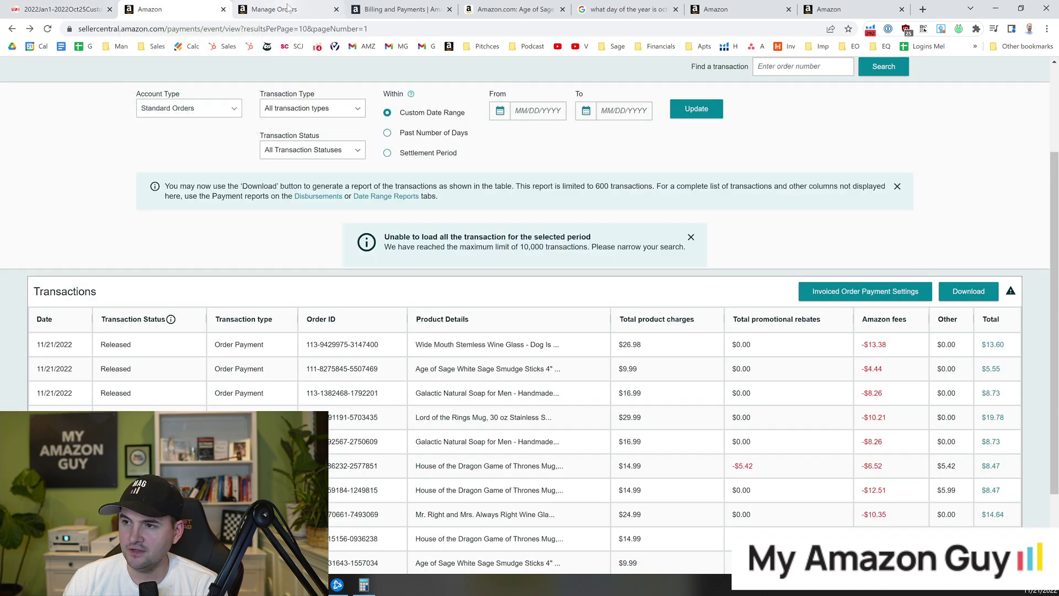
Review the net proceeds breakdown for the open settlement period in the Statement View, and return to the Transaction View
scroll(210, 180, "up", 3)
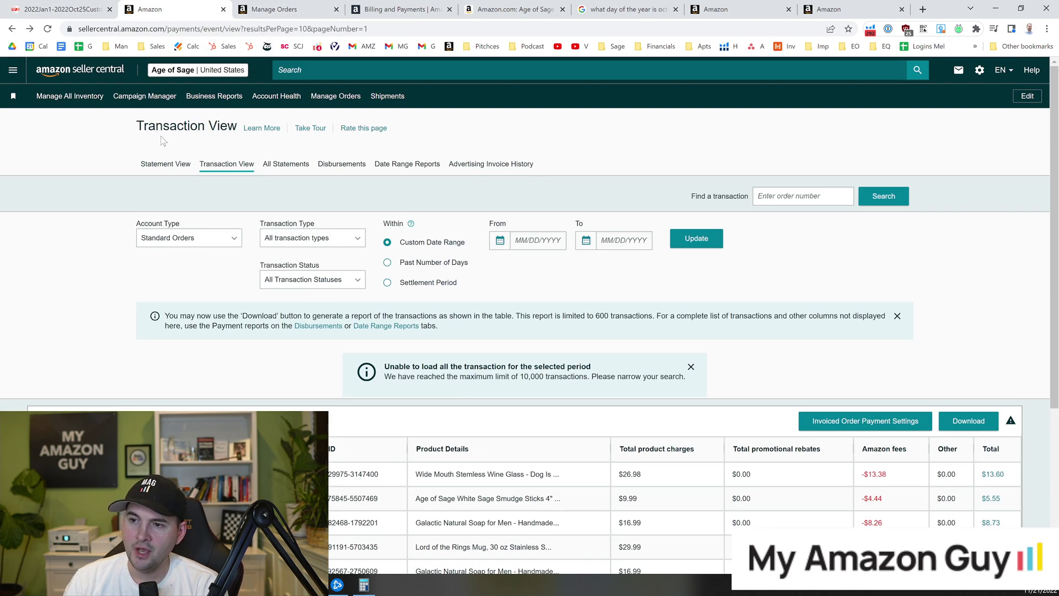
left_click(165, 165)
scroll(580, 419, "down", 2)
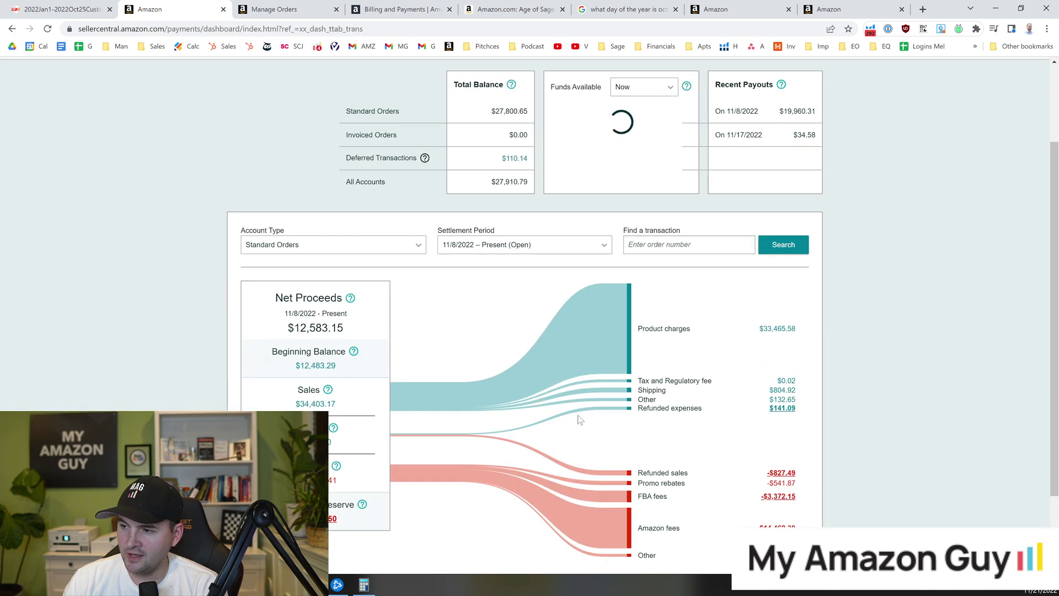
scroll(579, 420, "up", 2)
left_click(313, 167)
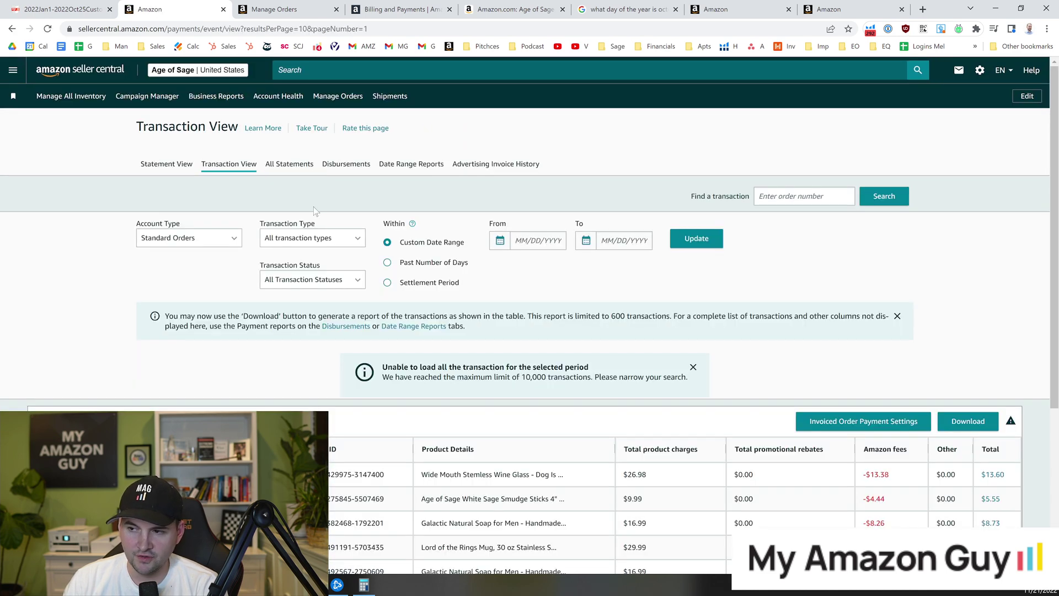
Open All Statements, check the account type options, and highlight the current statement period's amounts from beginning balance to others
left_click(291, 173)
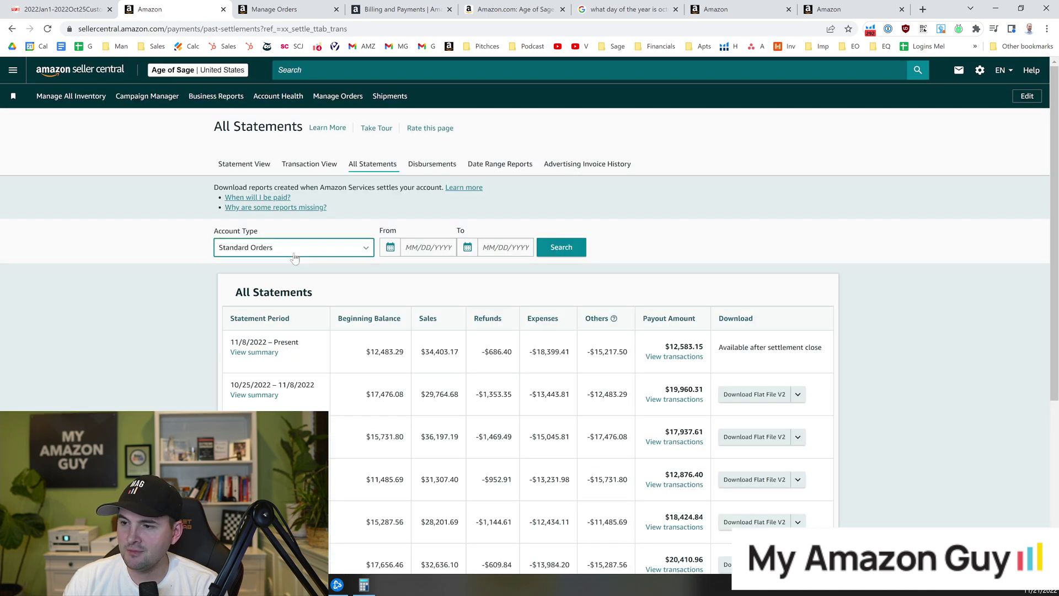
left_click(295, 257)
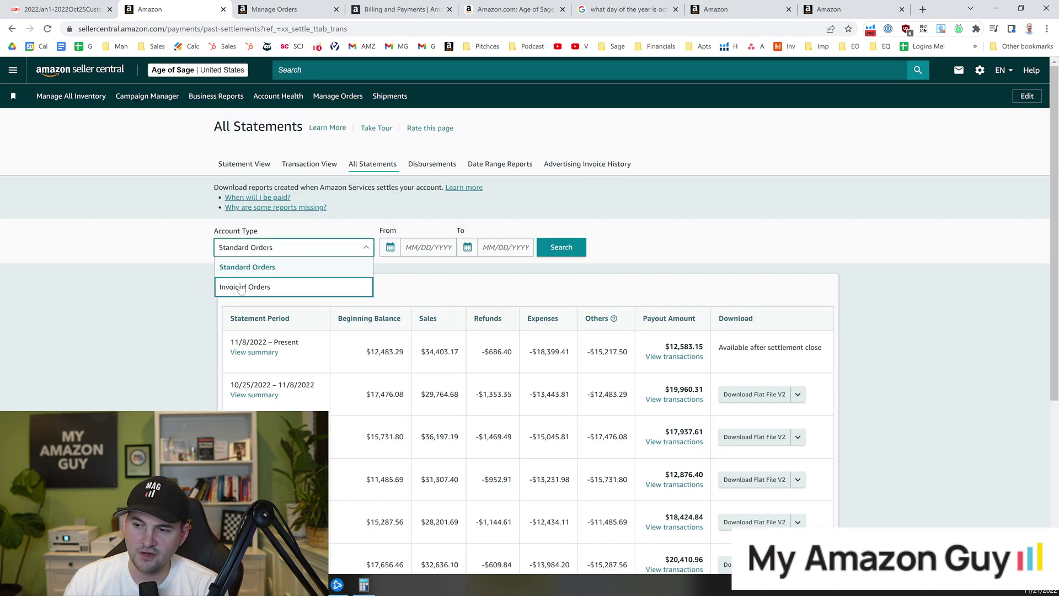
left_click(162, 283)
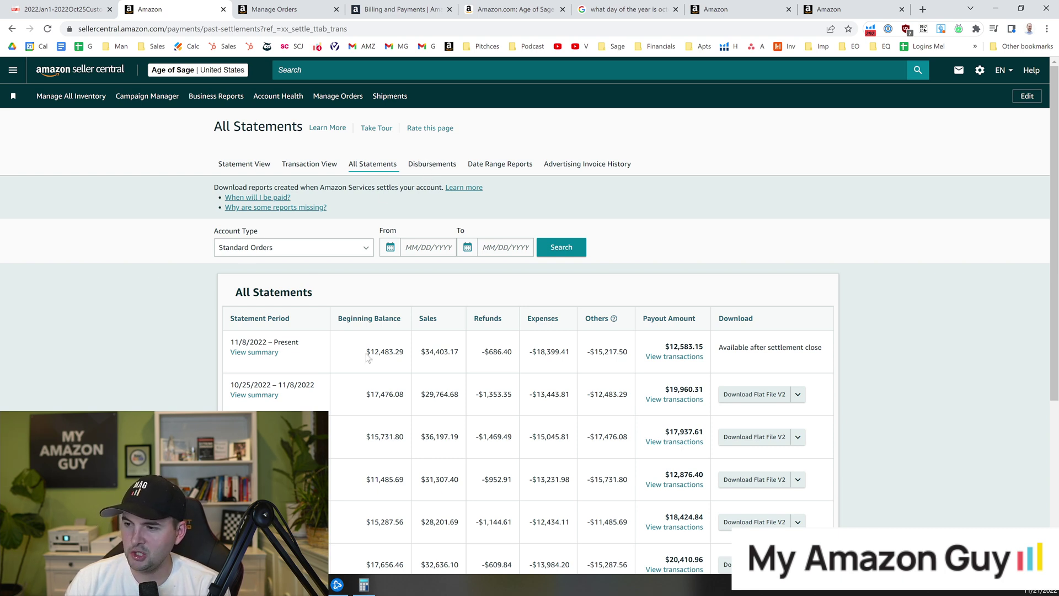
left_click_drag(365, 352, 627, 353)
left_click(678, 267)
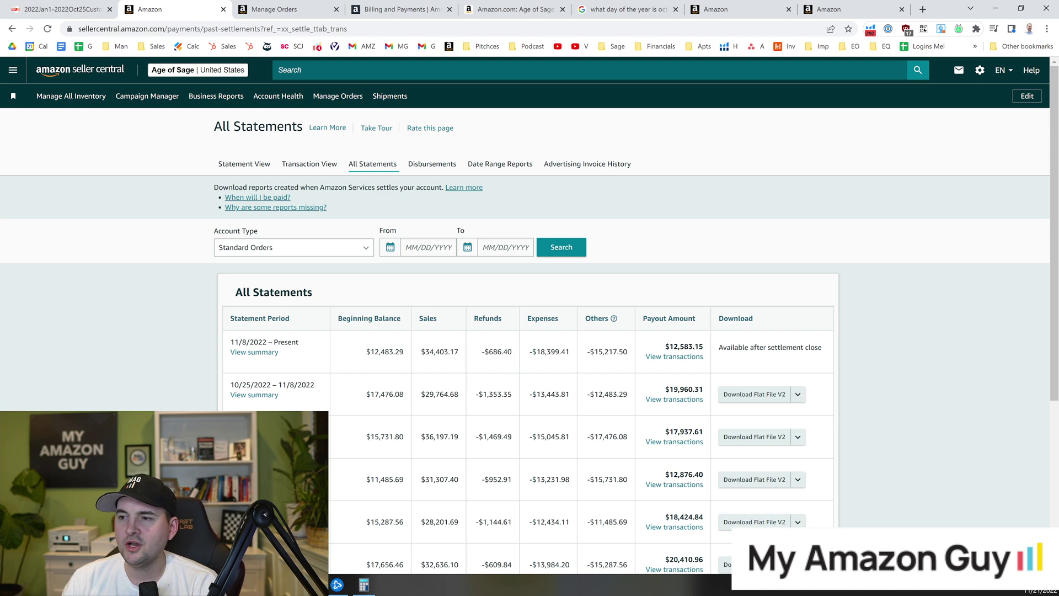
Open Business Reports in a new tab and review the daily figures in the Sales and Traffic report by date
right_click(216, 97)
left_click(242, 103)
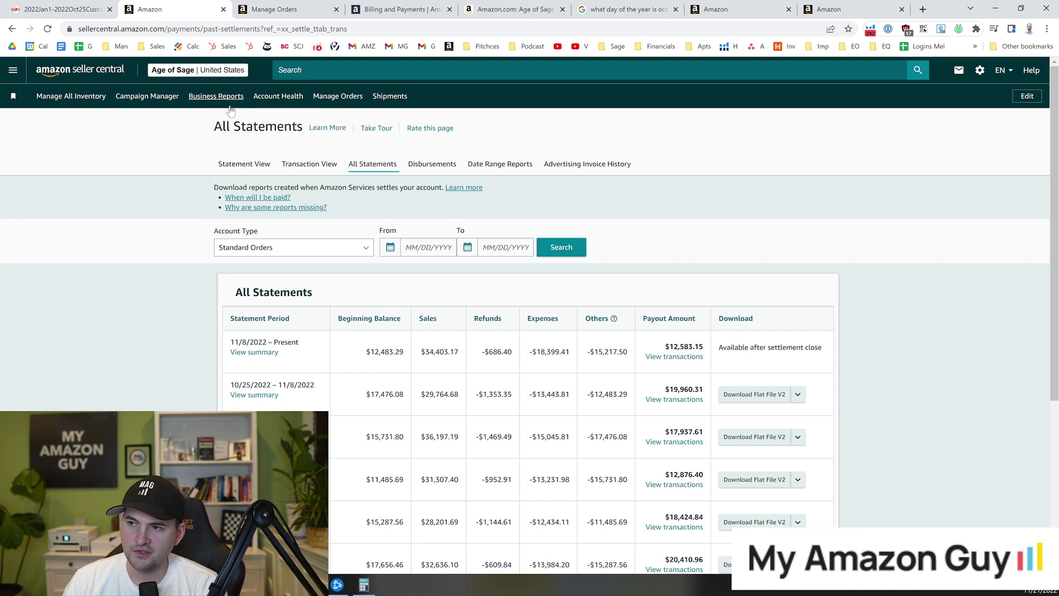
left_click(270, 8)
left_click(50, 232)
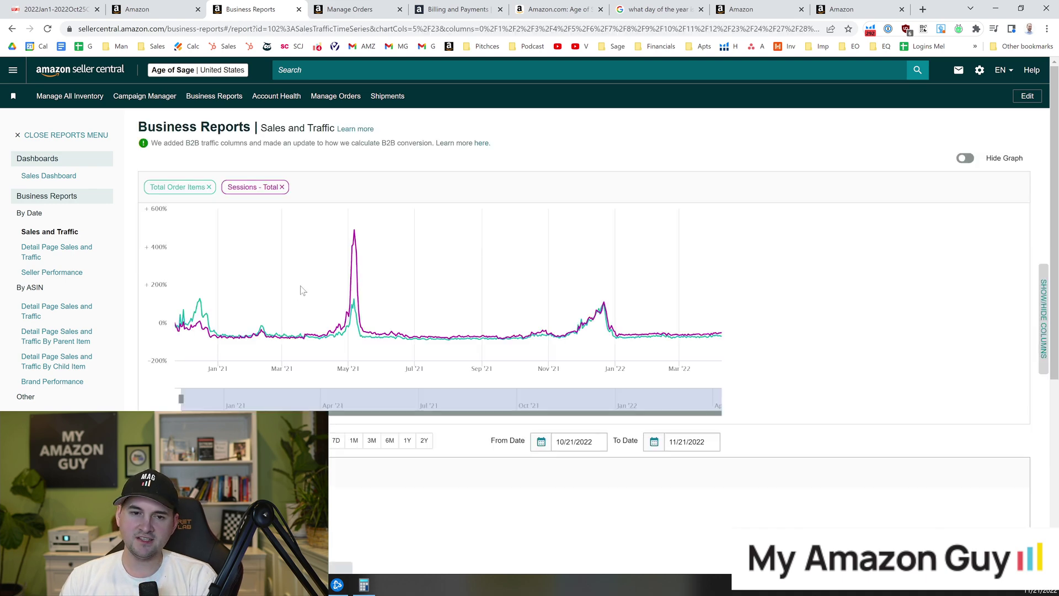
scroll(301, 291, "down", 5)
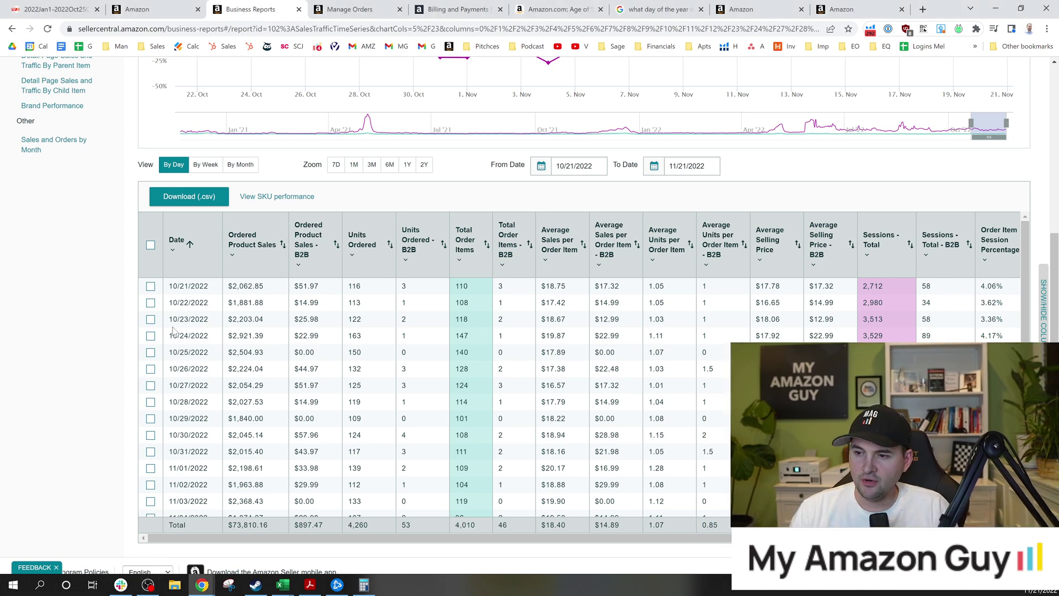
scroll(369, 418, "down", 4)
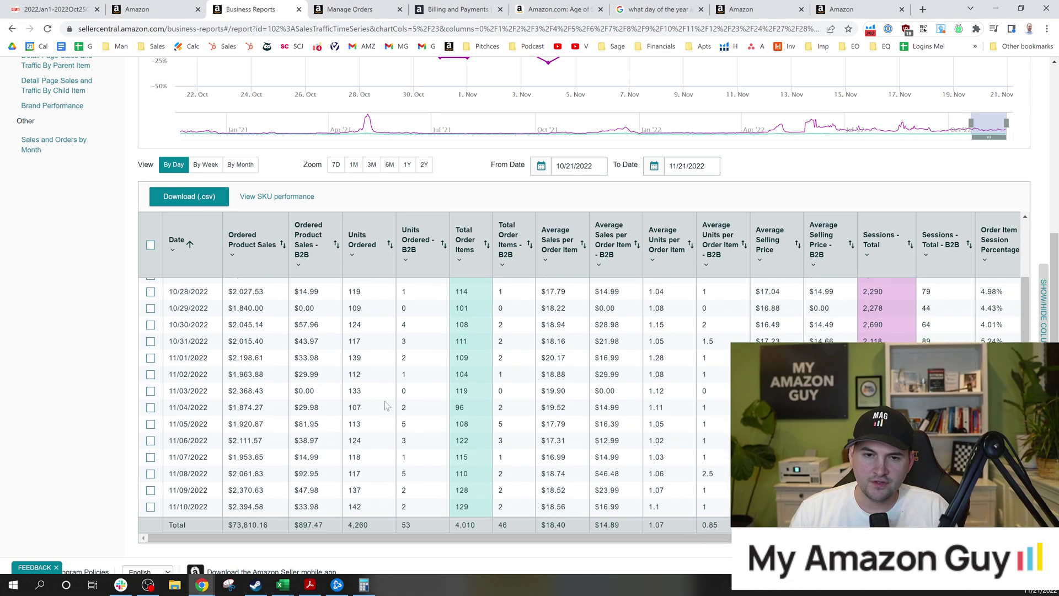
scroll(273, 381, "up", 4)
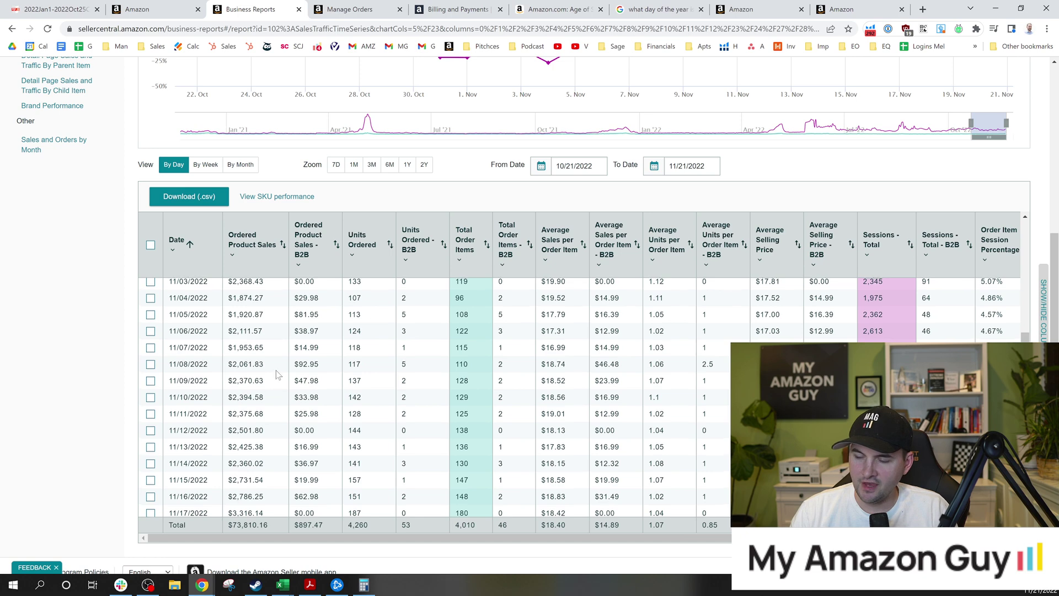
Return to the payments statements and open Disbursements to review the payout status and amount of each settlement period
left_click(168, 5)
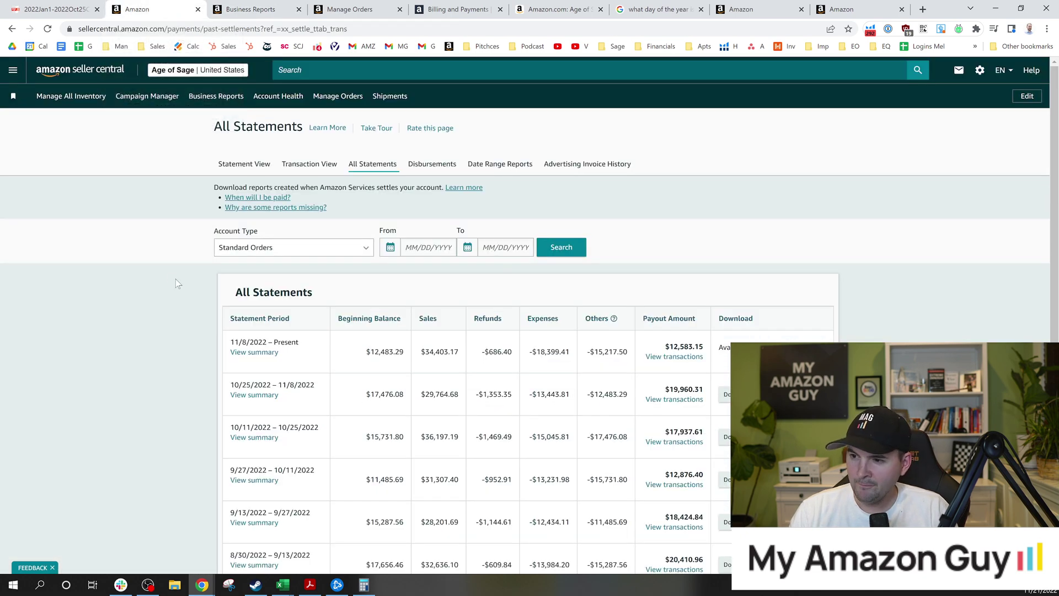
left_click(395, 165)
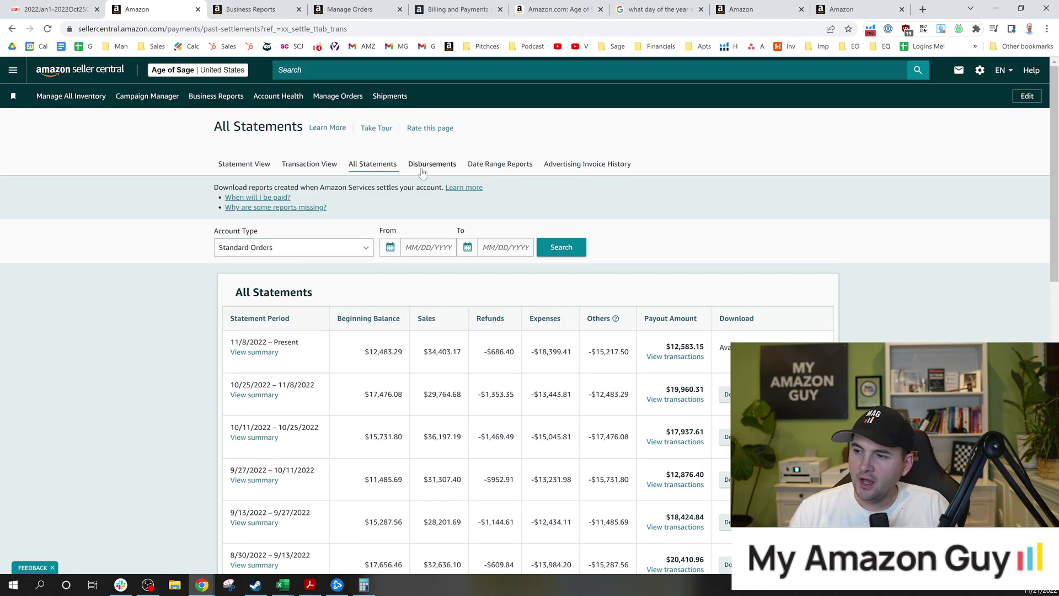
left_click(422, 165)
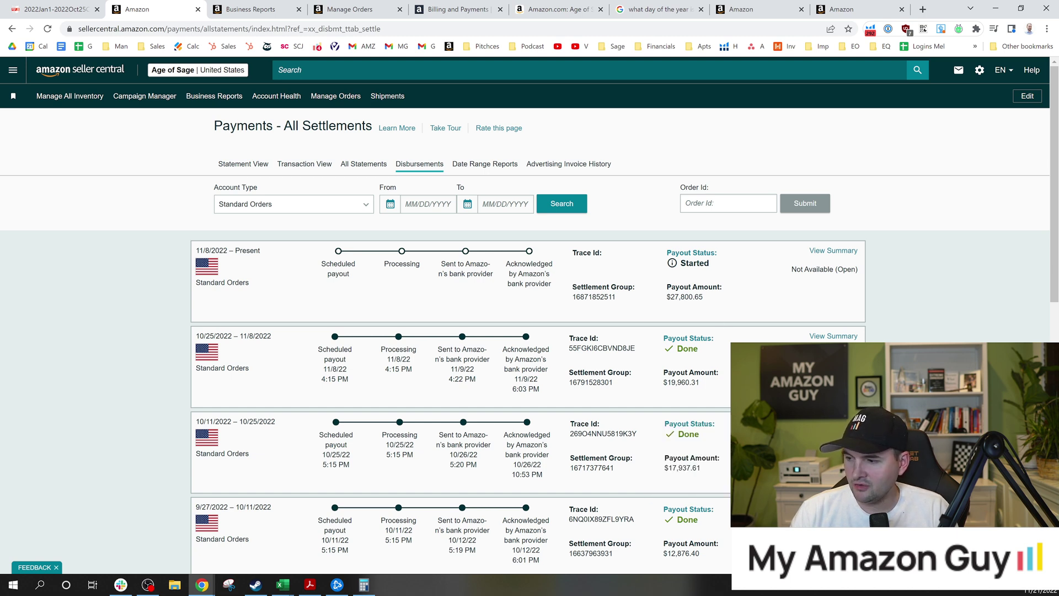
mouse_move(689, 509)
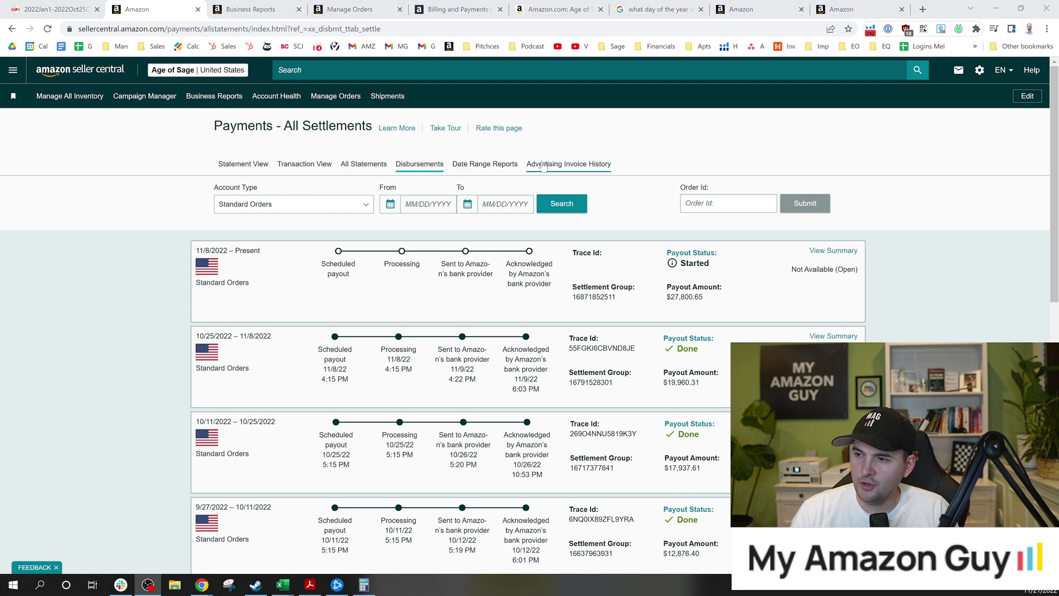
Open Date Range Reports, compare the report generation options with the 2022 summary PDF, and close the dialog without generating a report
left_click(485, 164)
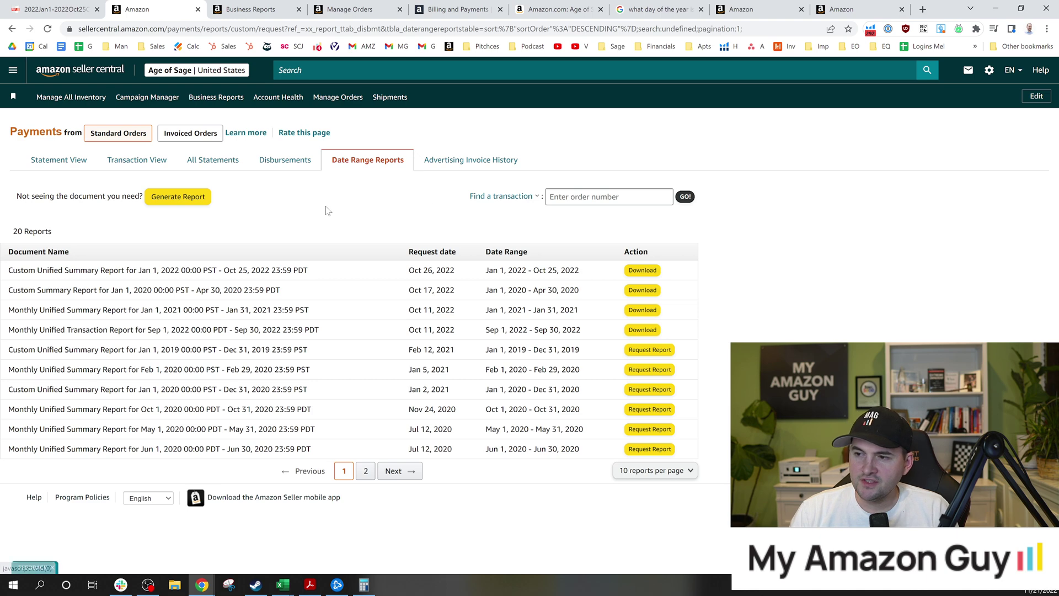
left_click(188, 198)
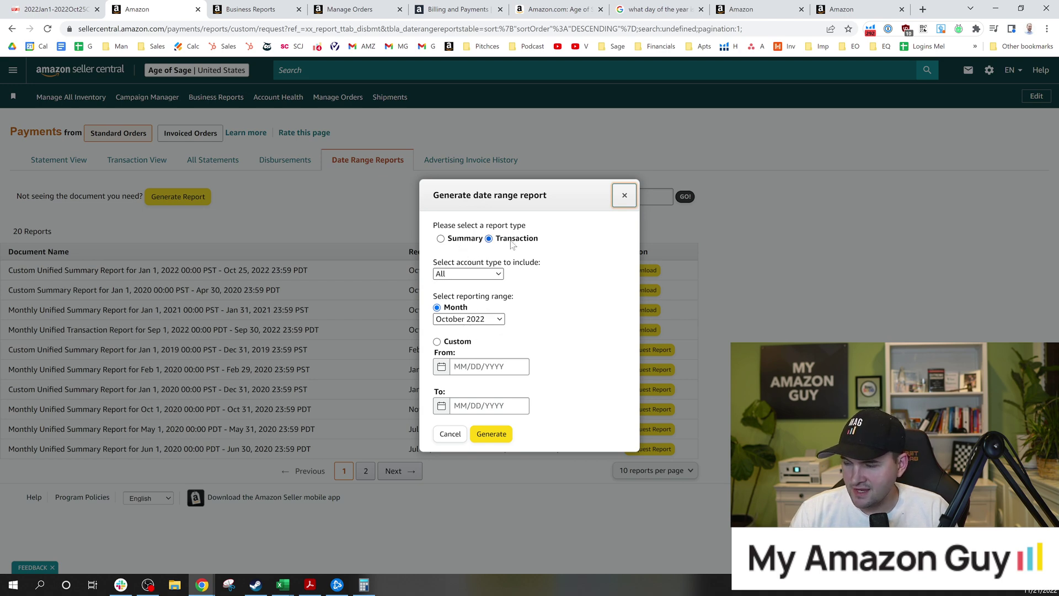
left_click(48, 5)
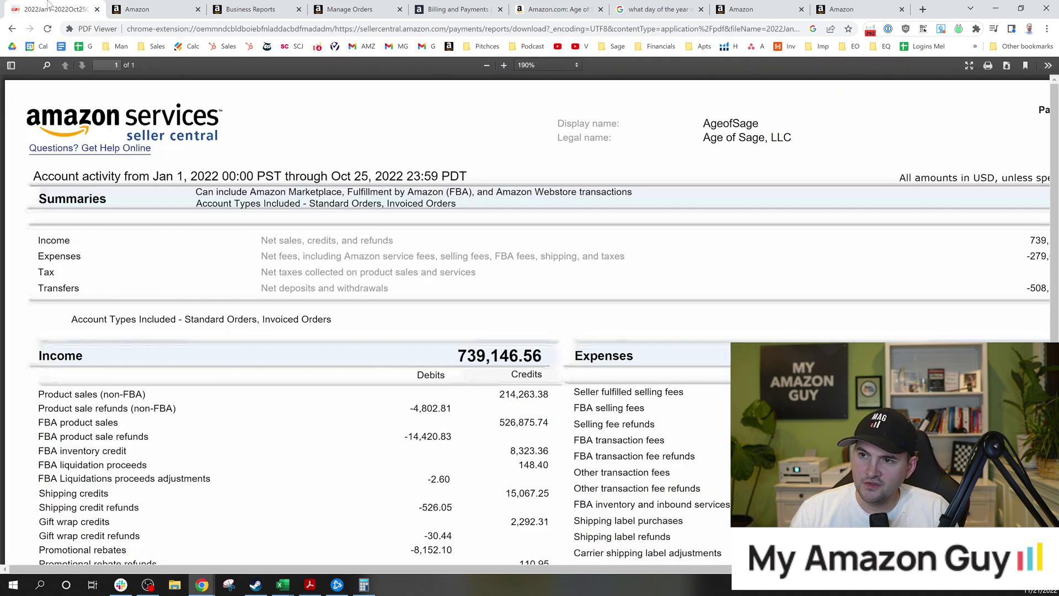
left_click(154, 5)
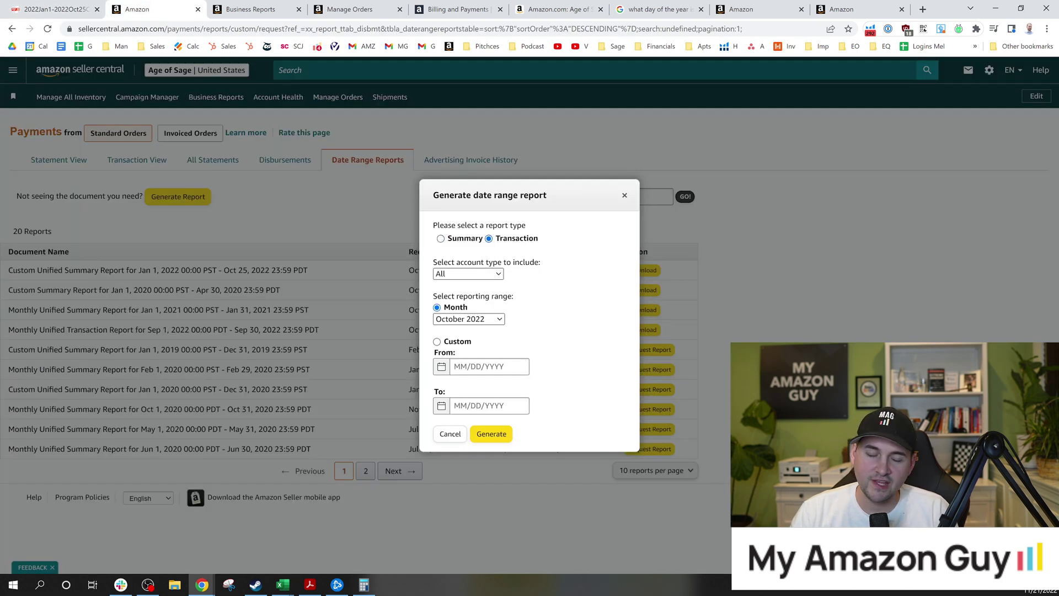
left_click(624, 197)
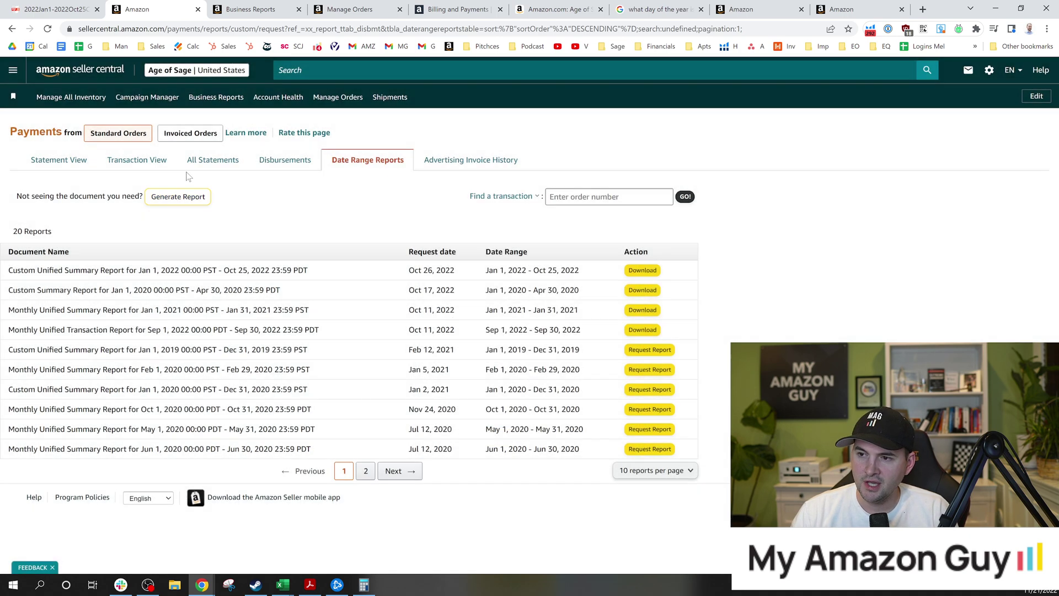
Reopen the Transaction View and look through the list of recent order payments
left_click(144, 161)
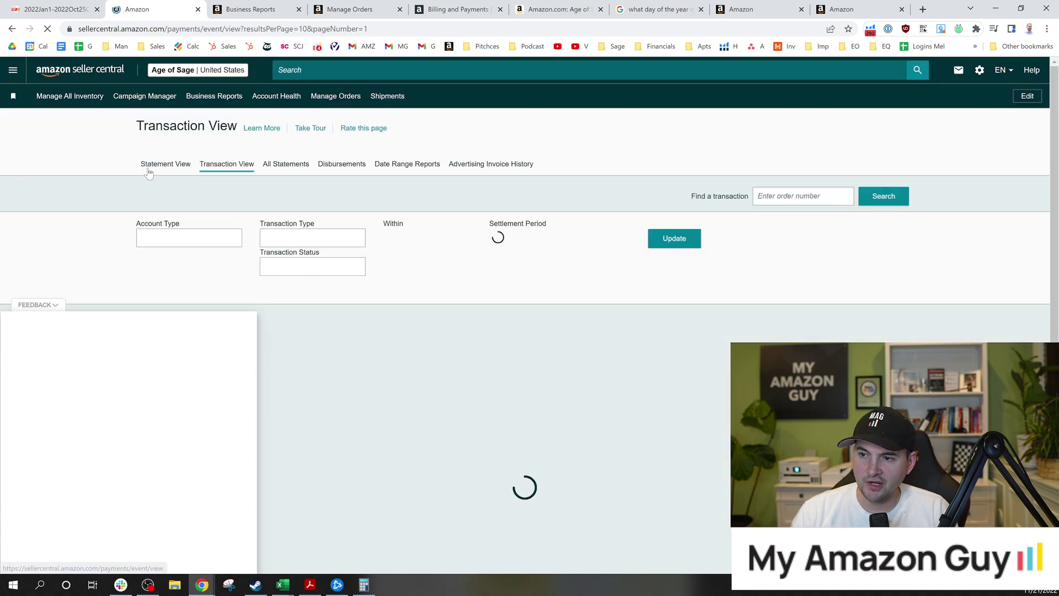
scroll(244, 347, "down", 2)
left_click(159, 516)
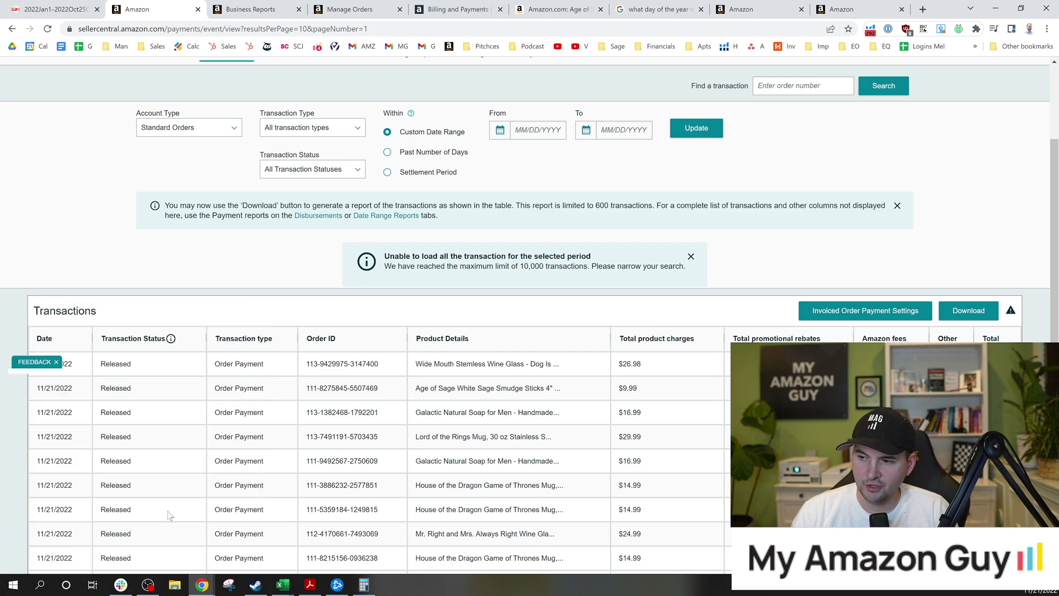
scroll(428, 392, "up", 2)
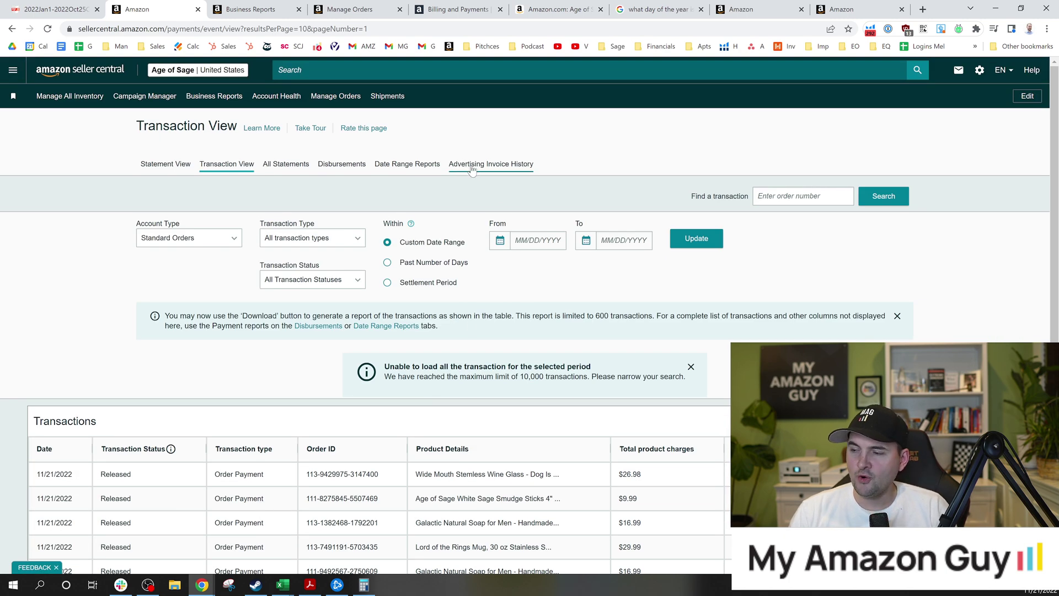
Open Campaign Manager and examine the total spend, sales and ACOS of all campaigns over the last 65 days
left_click(138, 101)
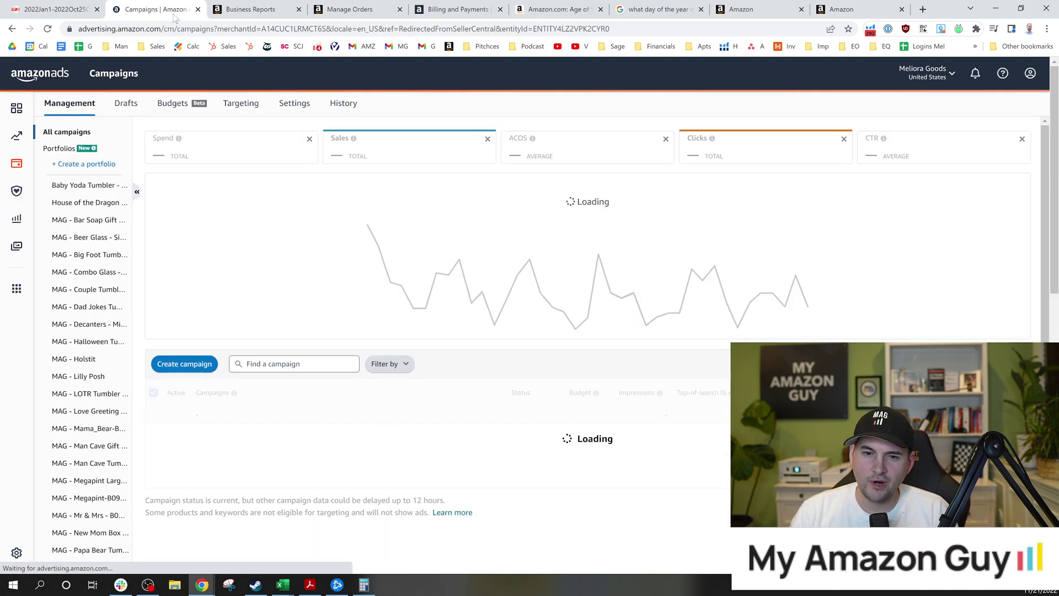
scroll(407, 428, "down", 1)
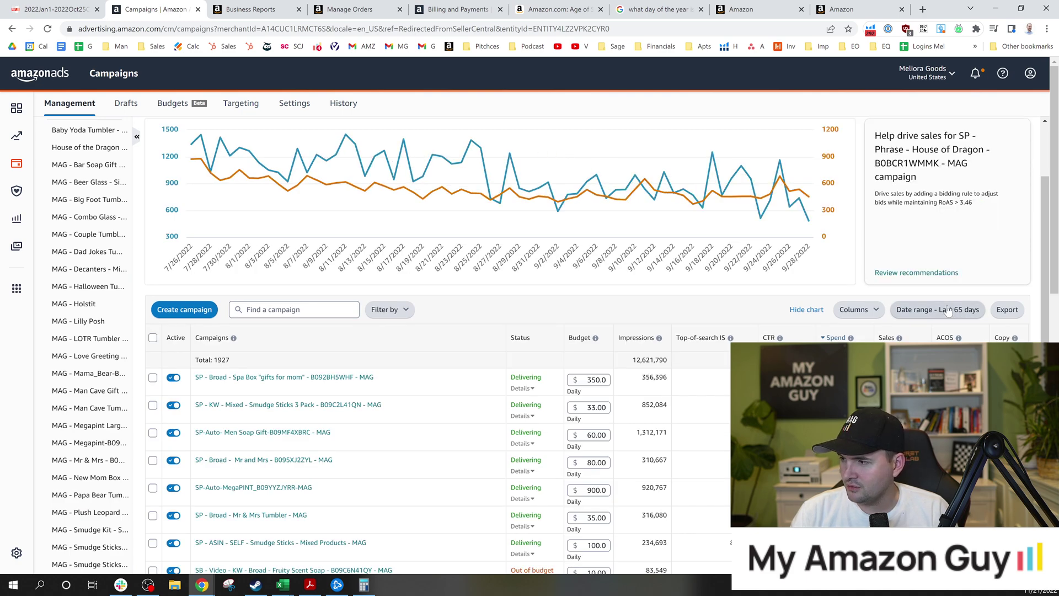
scroll(948, 312, "down", 1)
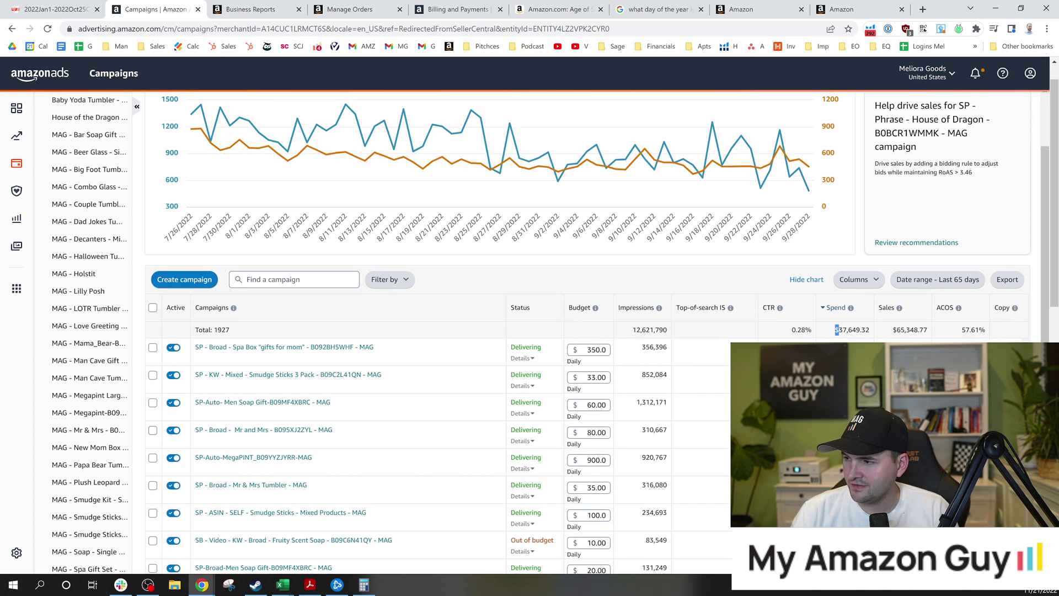
left_click_drag(894, 330, 979, 330)
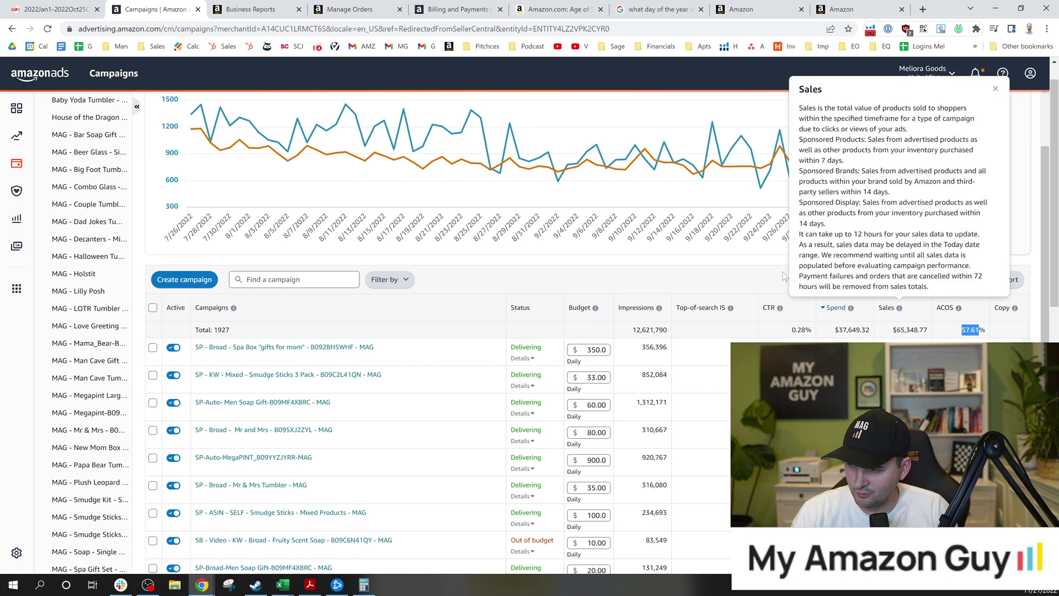
left_click(707, 266)
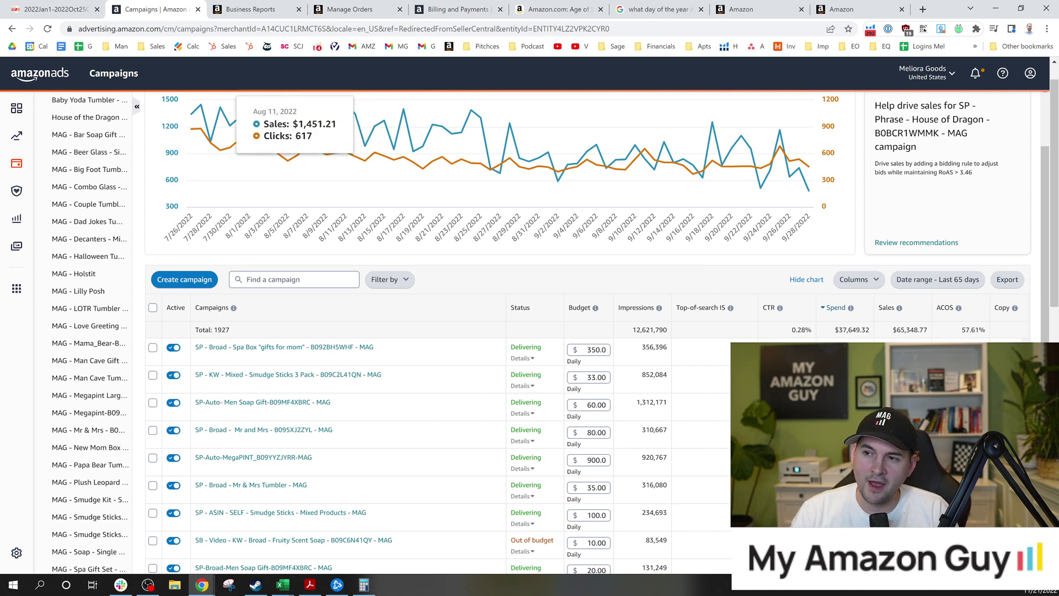
Revisit the 3-pack White Sage Smudge Sticks listing and switch back to the 2022 summary PDF
left_click(555, 9)
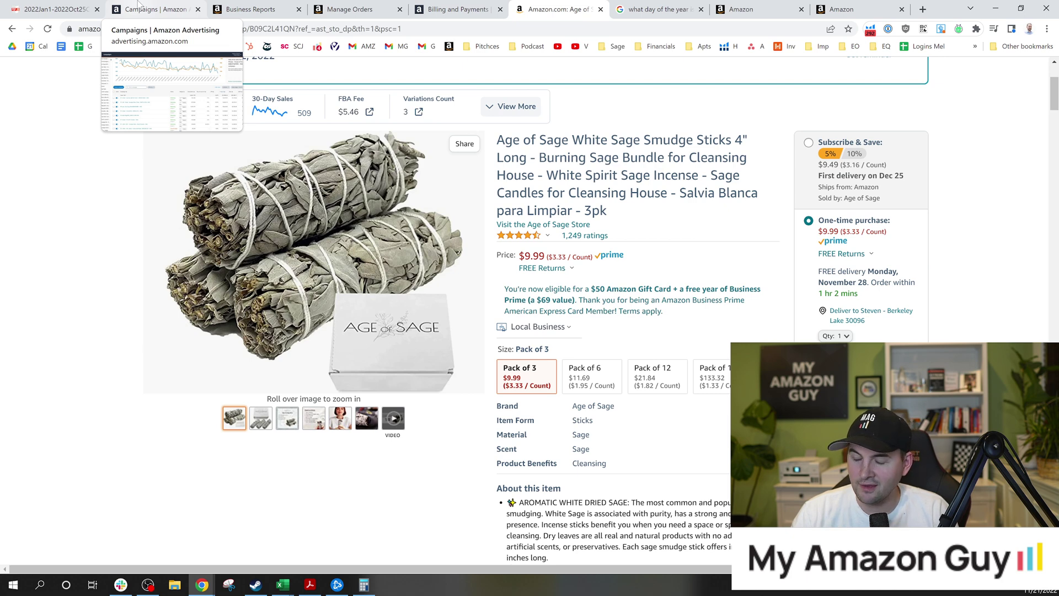
left_click(86, 5)
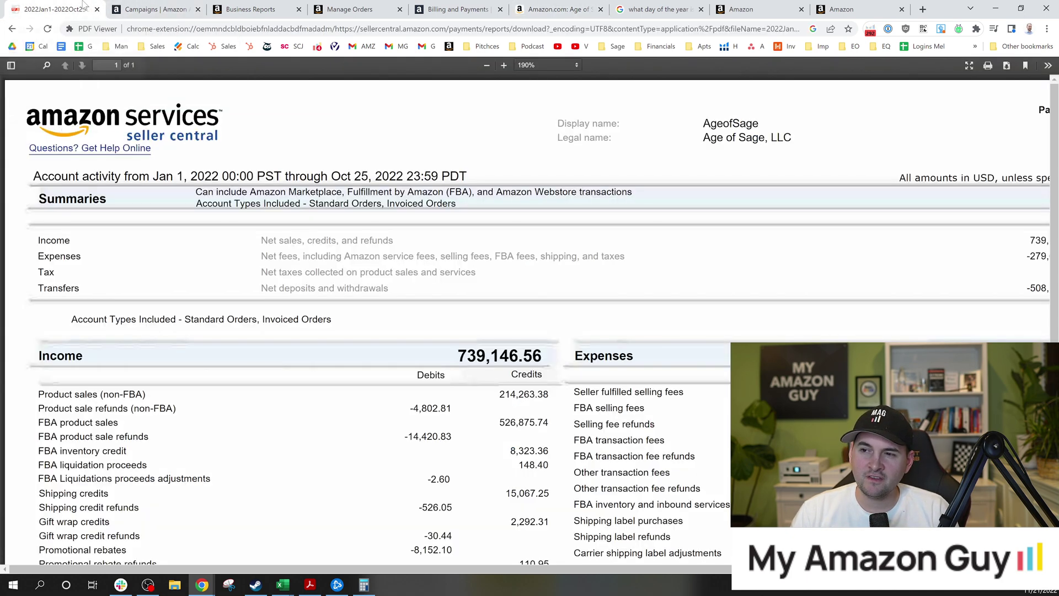